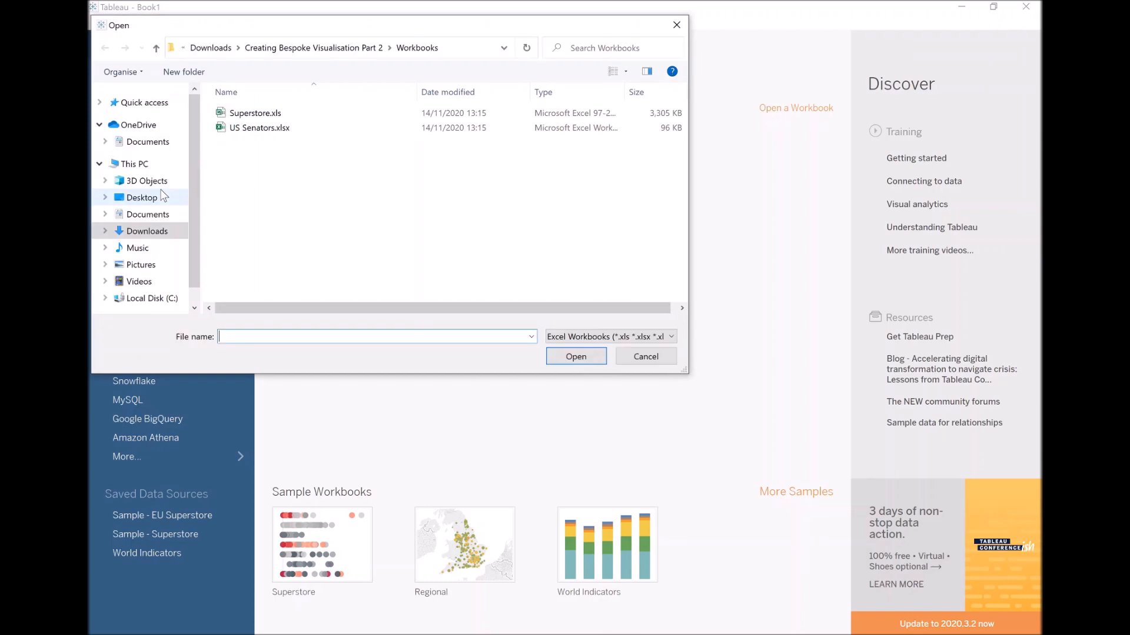
# Connect to the Superstore.xls workbook, add its Orders table to the data source and open Sheet 1.
pyautogui.doubleClick(269, 114)
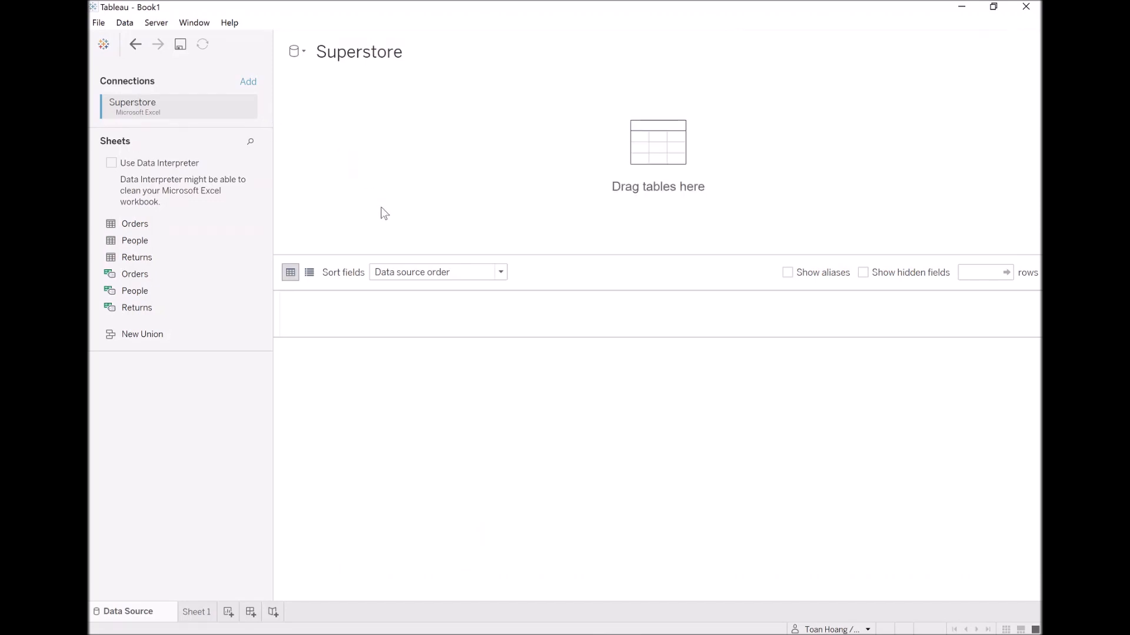
pyautogui.moveTo(143, 224); pyautogui.dragTo(389, 160)
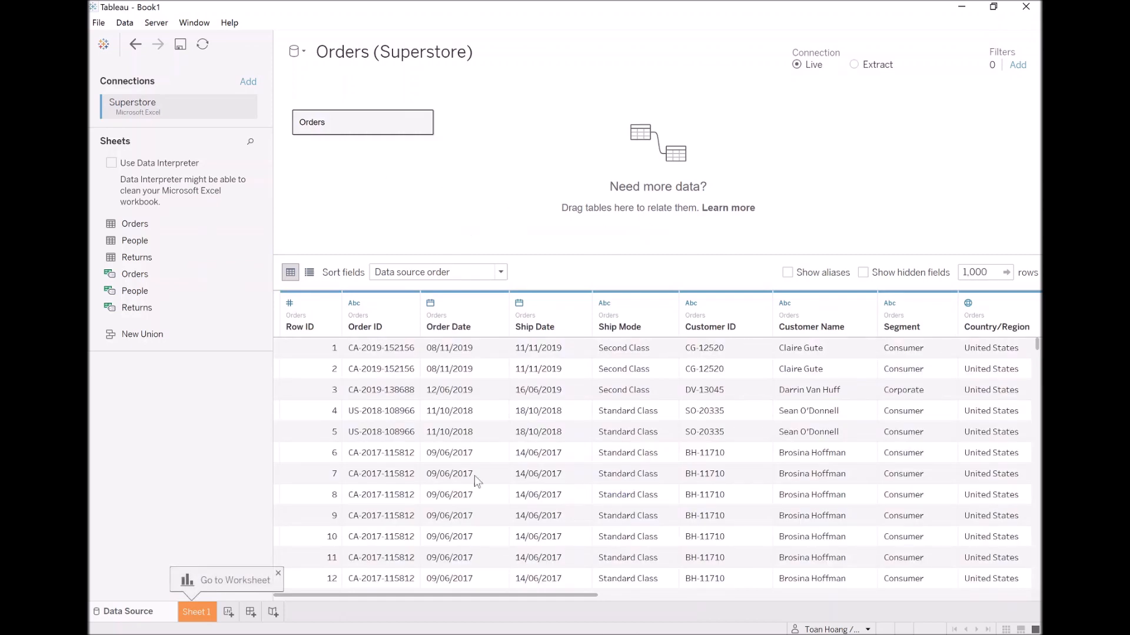
pyautogui.click(201, 613)
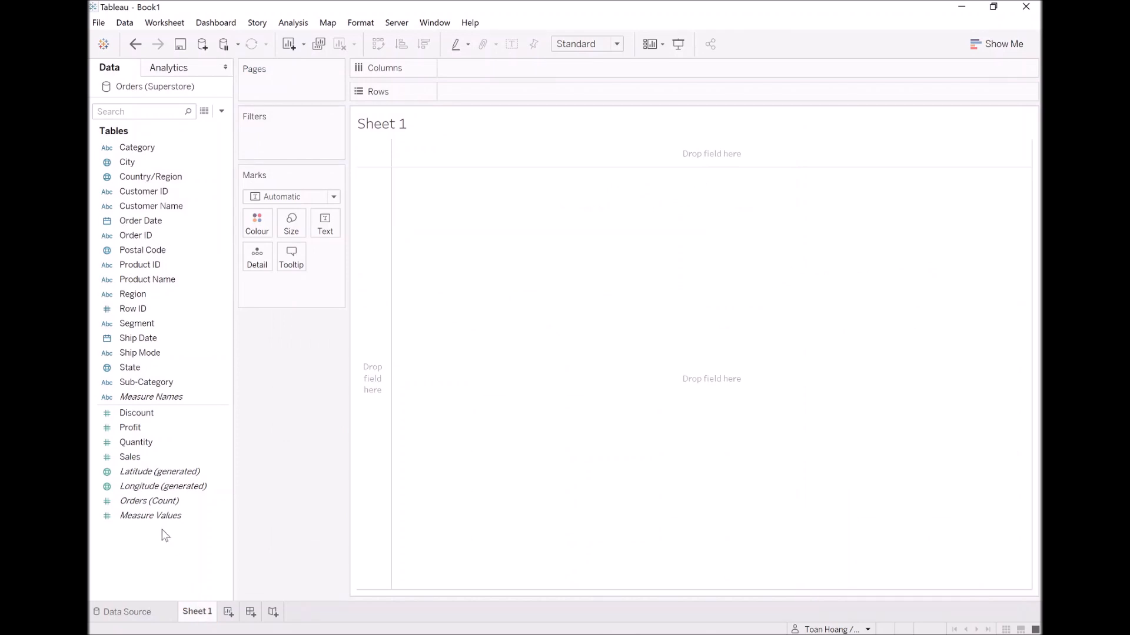
# Start a calculated field from Ship Mode, name it Path, and narrow the editor so the field list stays uncovered.
pyautogui.rightClick(156, 359)
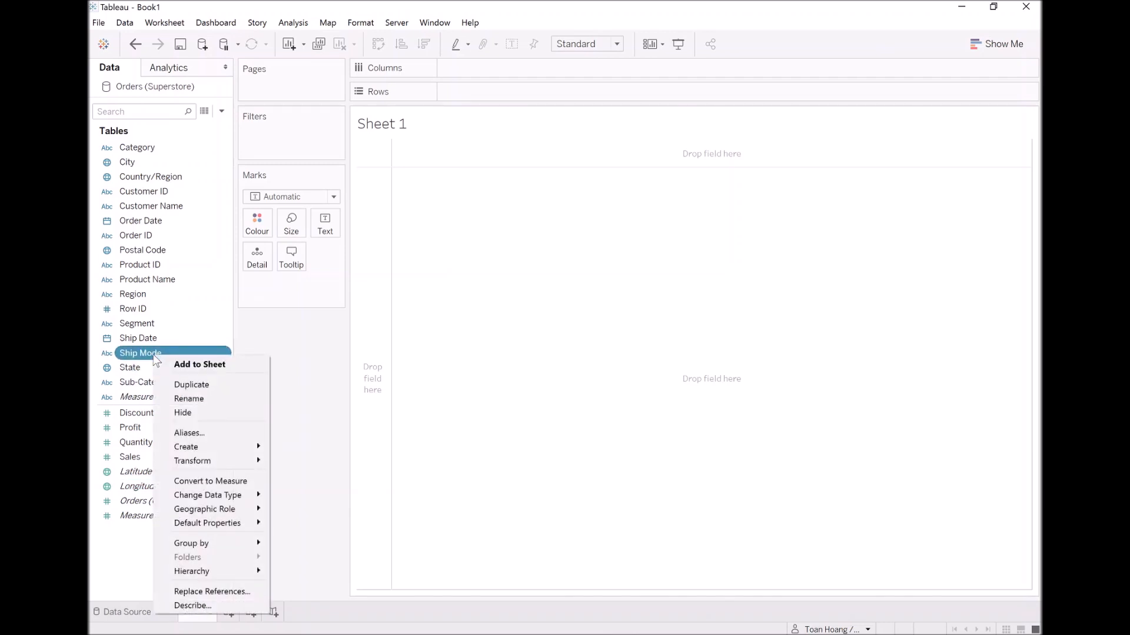
pyautogui.moveTo(210, 447)
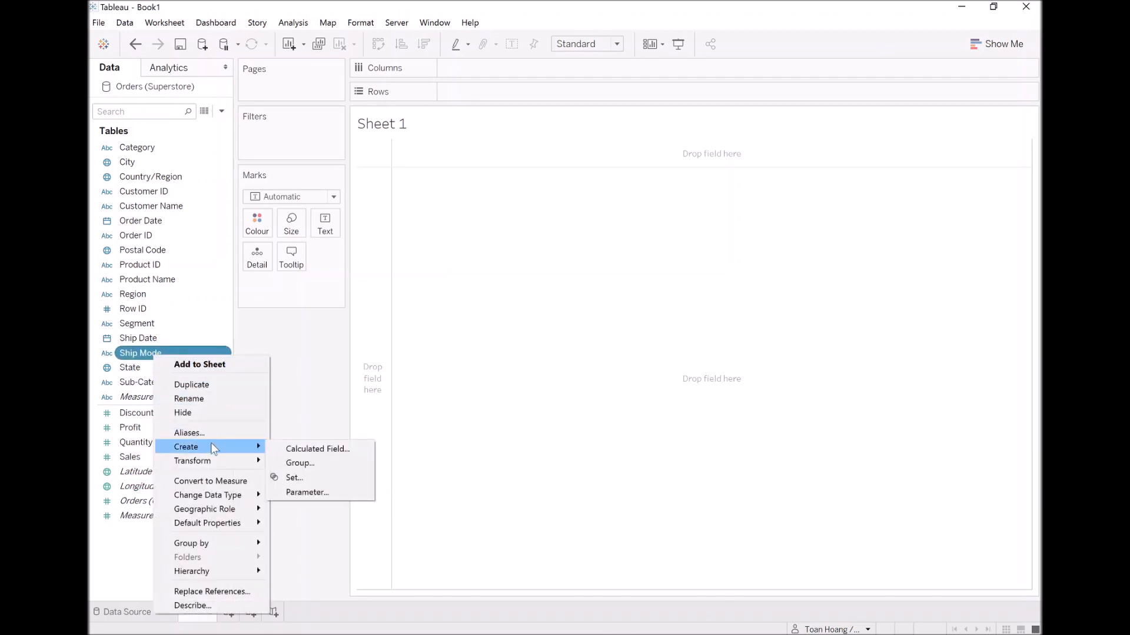
pyautogui.click(295, 449)
pyautogui.write('Path')
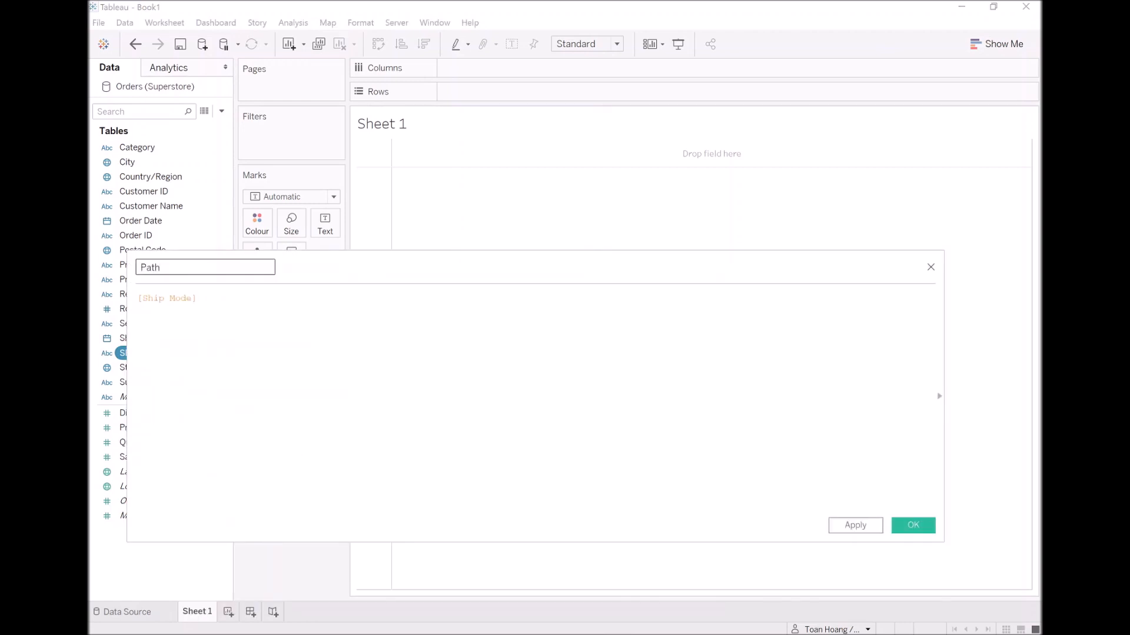
pyautogui.moveTo(128, 326); pyautogui.dragTo(372, 324)
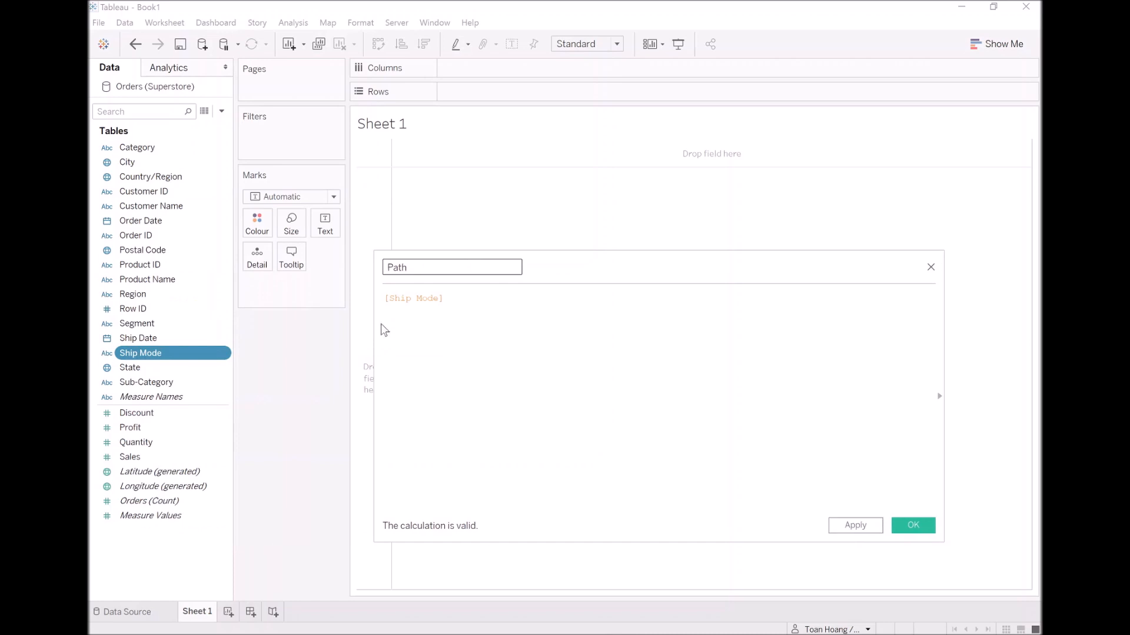
# Define the Path calculation as IIF([Ship Mode]="First Class",0,270) and save it.
pyautogui.click(405, 298)
pyautogui.write('IIF(')
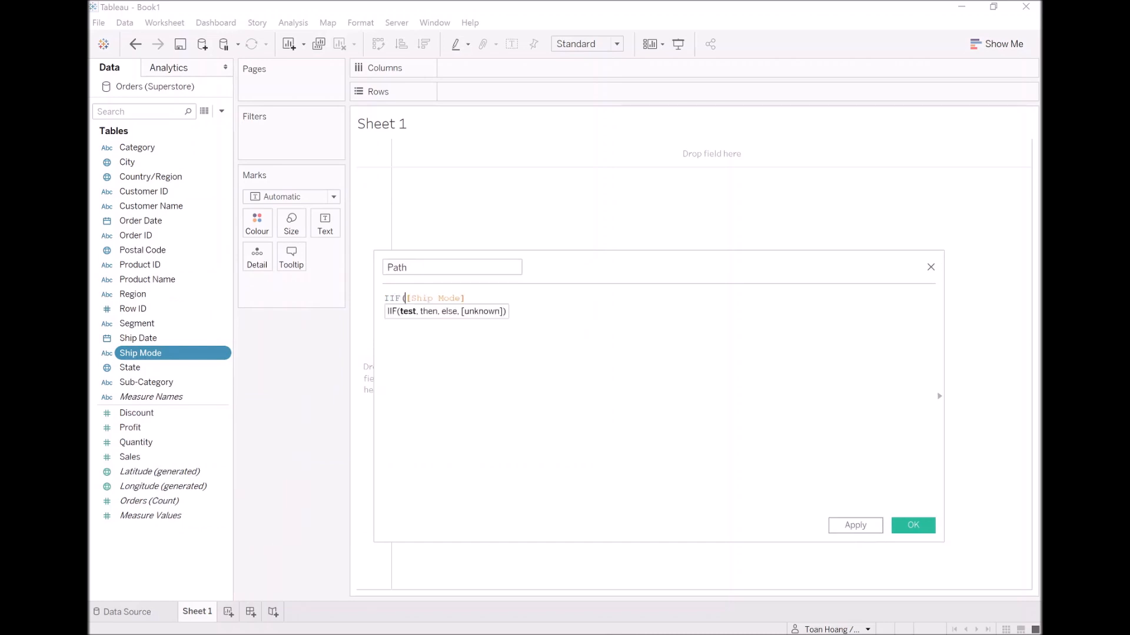
pyautogui.click(467, 298)
pyautogui.write('="First Class",0,270)')
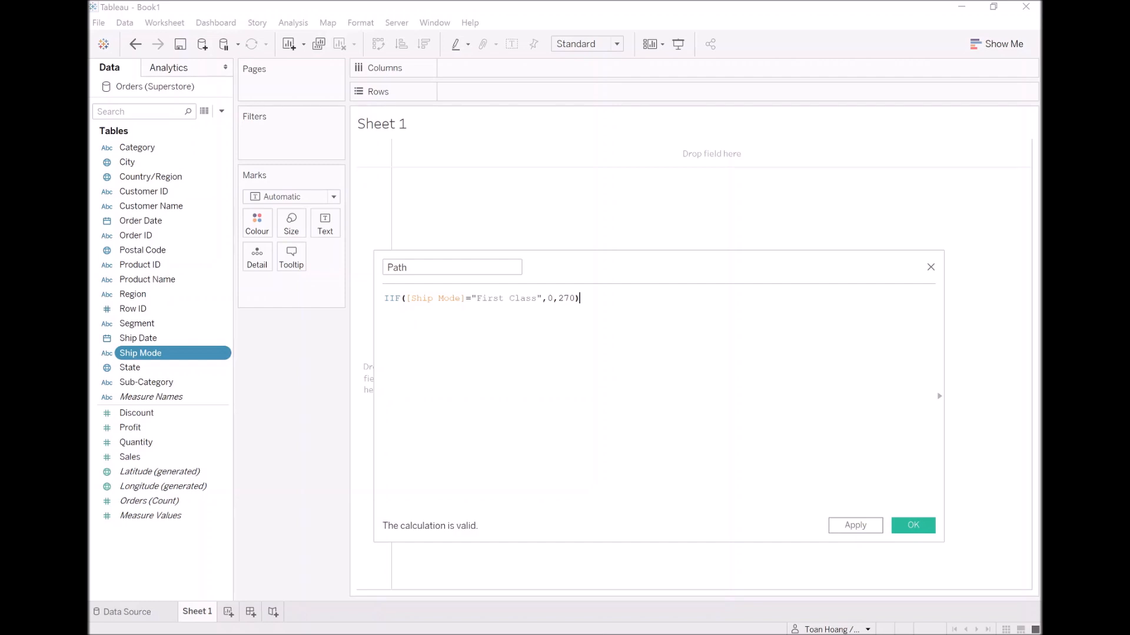
pyautogui.click(865, 528)
pyautogui.click(907, 528)
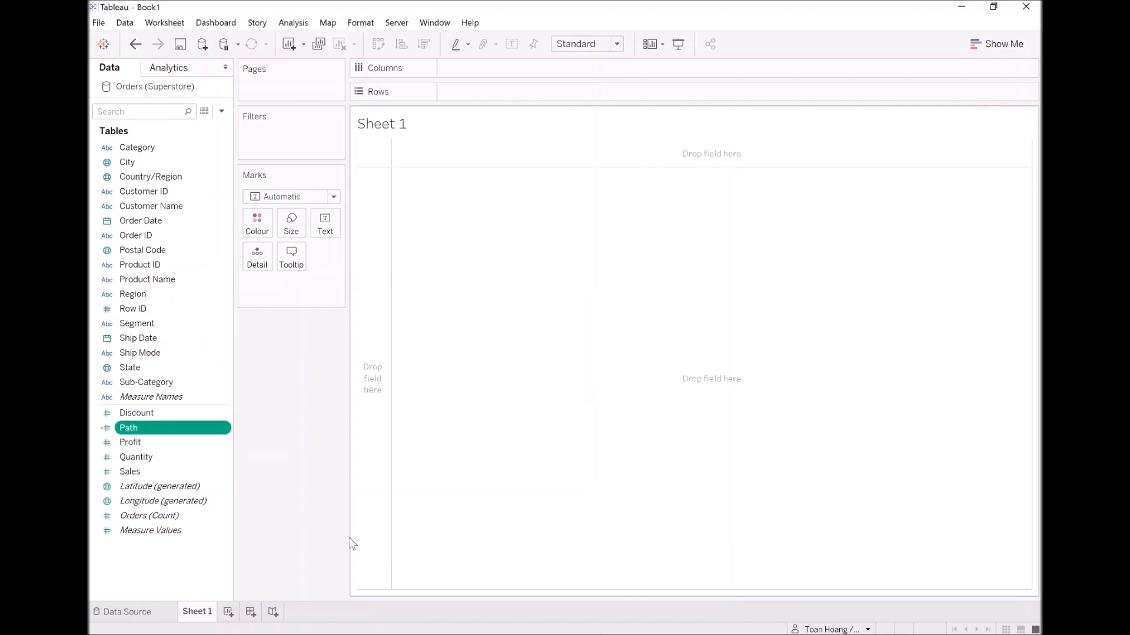
# Create bins from the Path field with a bin size of 1, keeping the name Path (bin).
pyautogui.rightClick(151, 434)
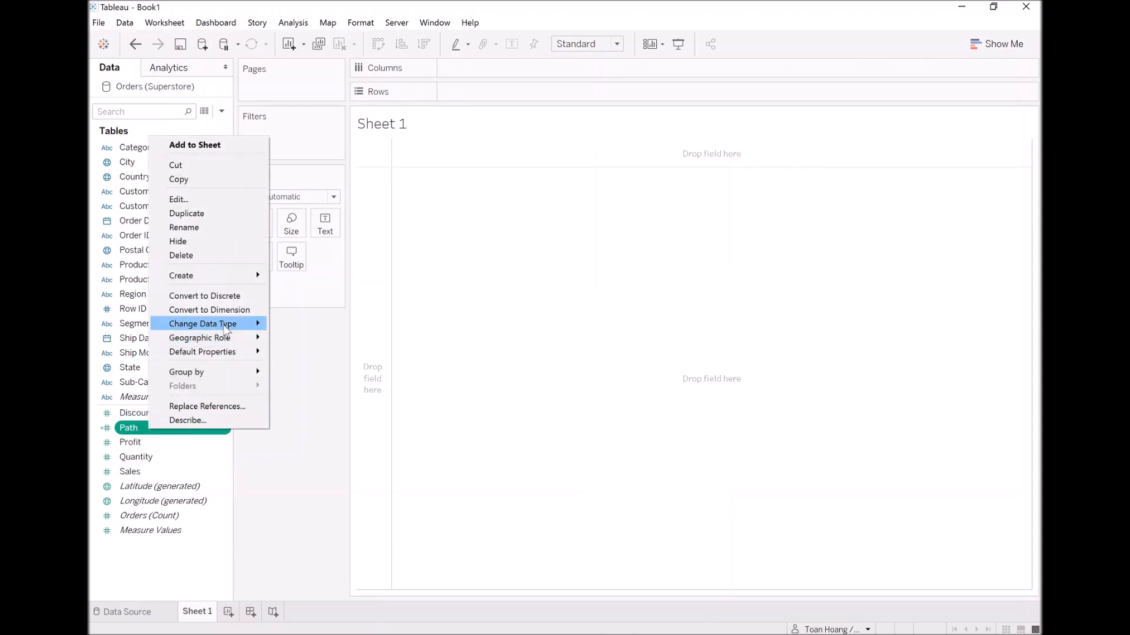
pyautogui.moveTo(225, 282)
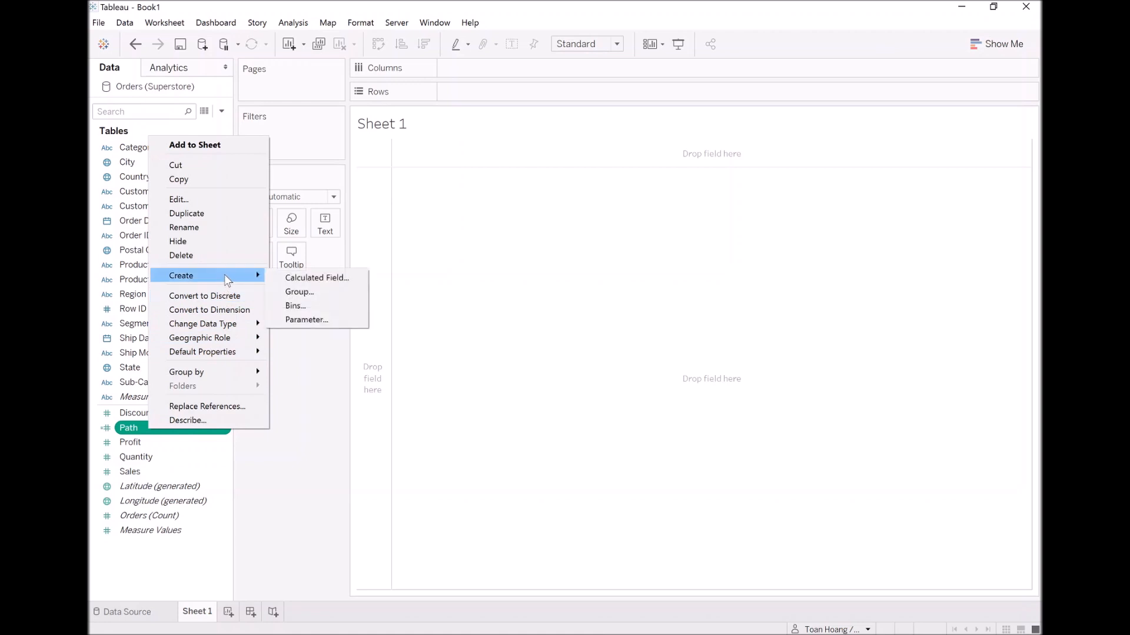
pyautogui.click(302, 308)
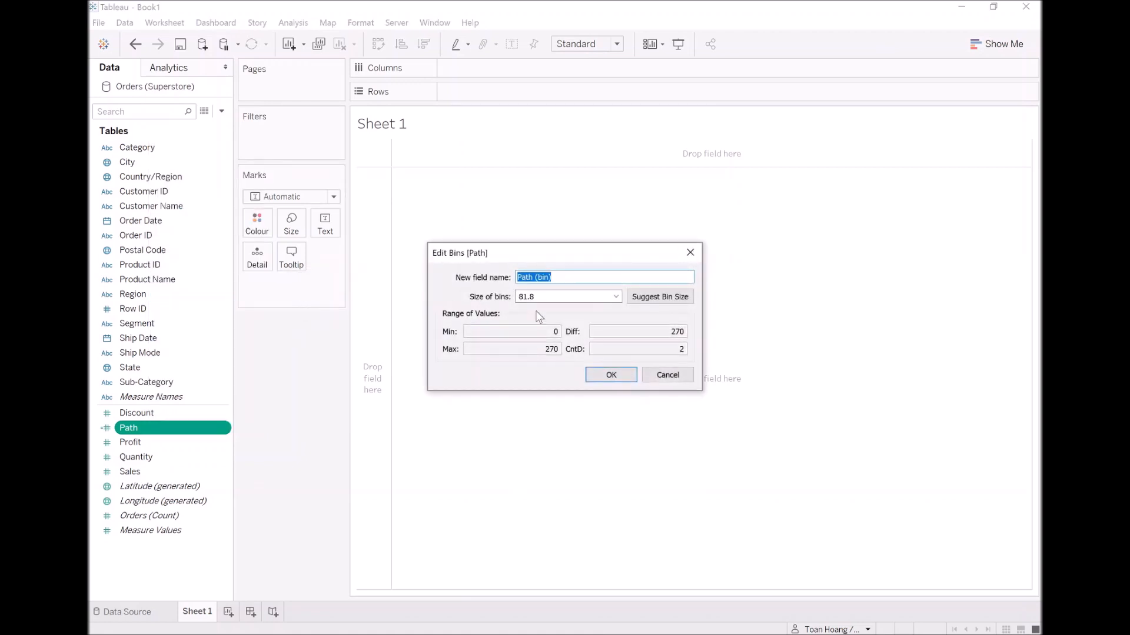
pyautogui.moveTo(553, 296); pyautogui.dragTo(480, 305)
pyautogui.write('1')
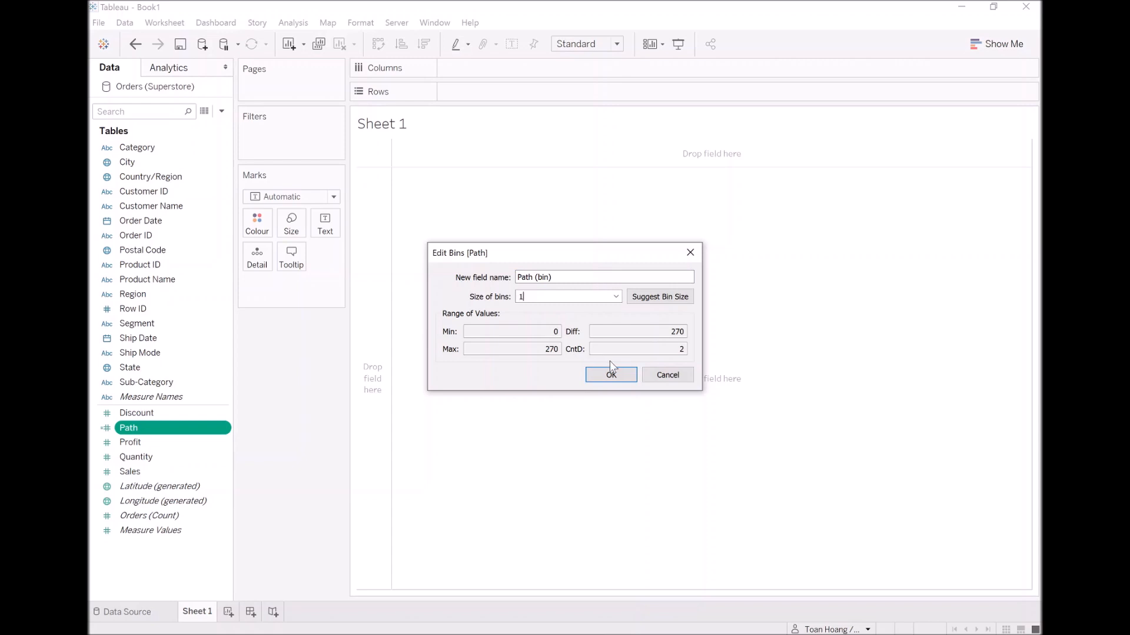
pyautogui.click(611, 375)
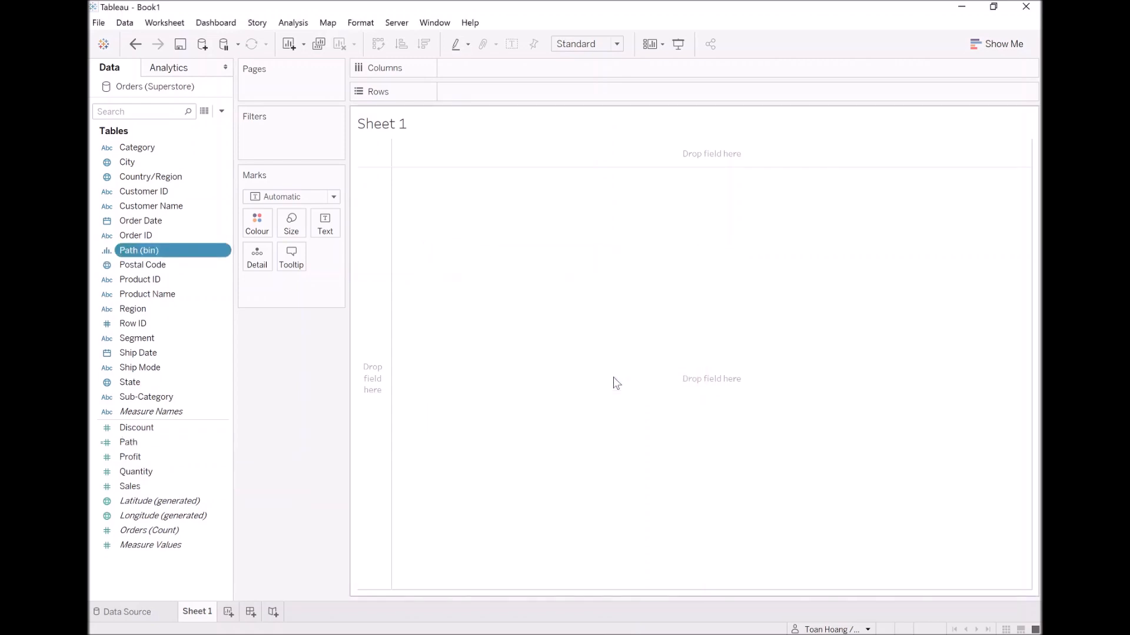
# Create a calculated field named Index with the formula INDEX() - 1.
pyautogui.rightClick(179, 560)
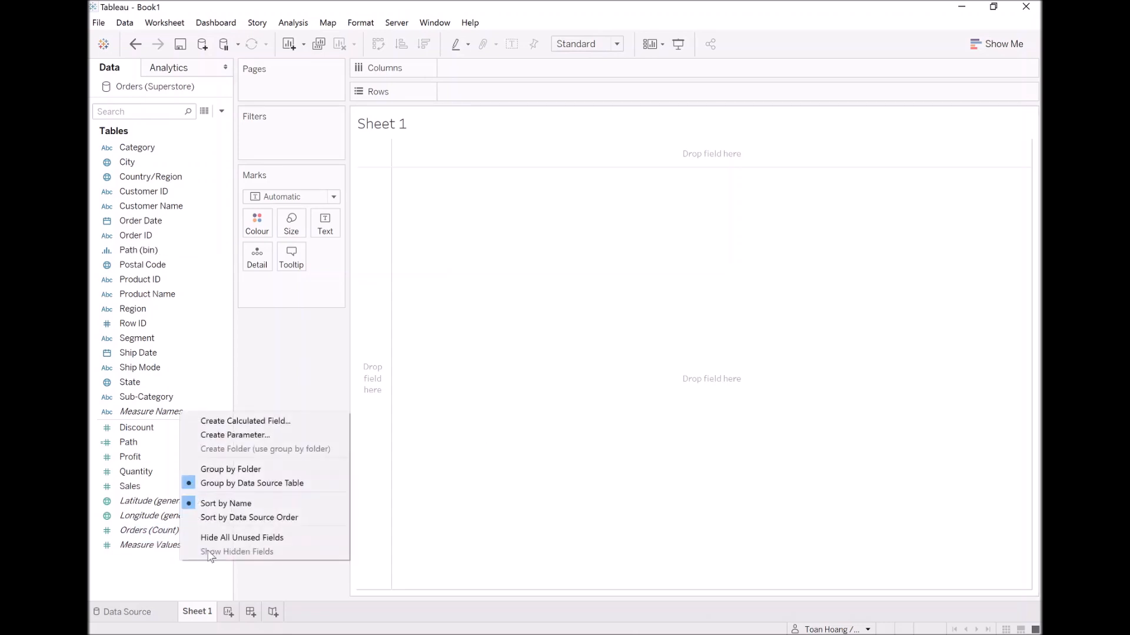
pyautogui.click(259, 421)
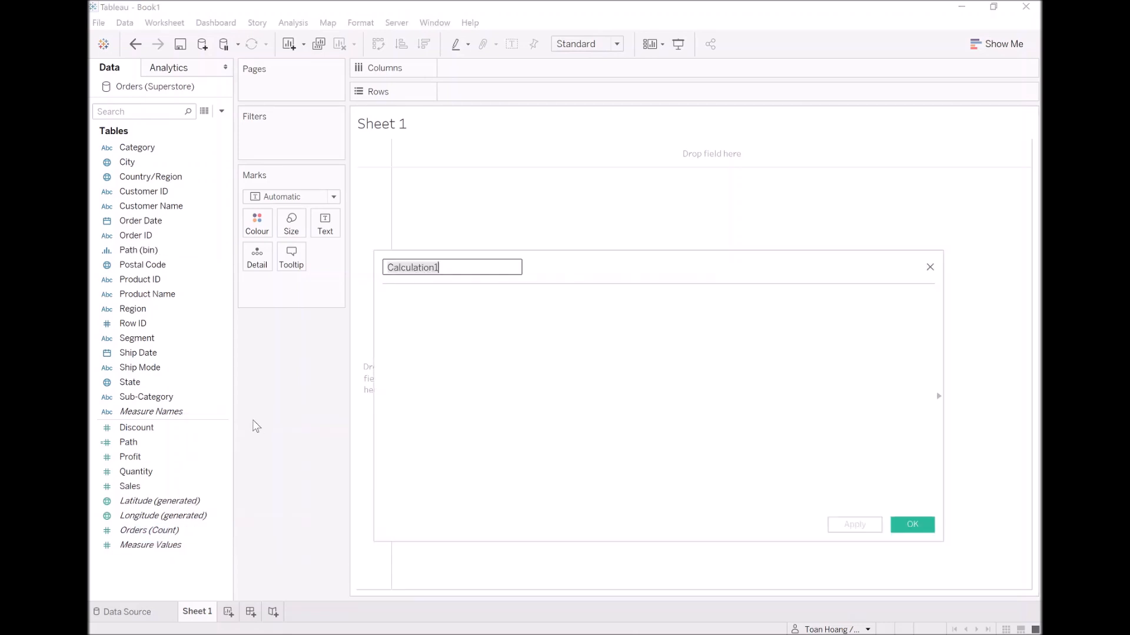
pyautogui.write('Index')
pyautogui.press('Tab')
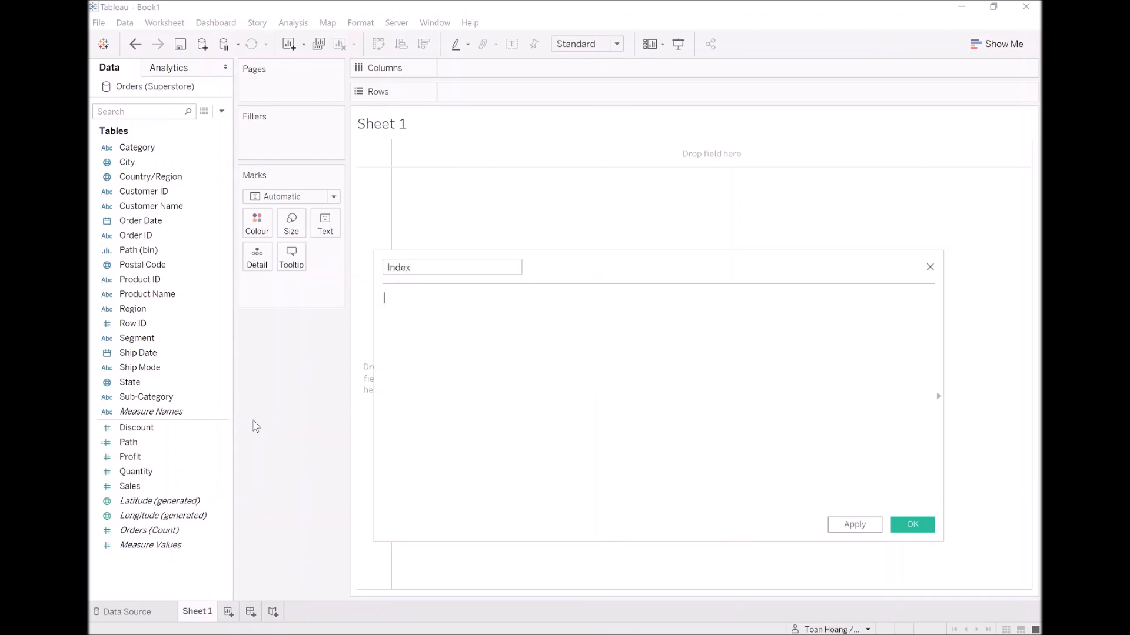
pyautogui.write('ind')
pyautogui.press('Return')
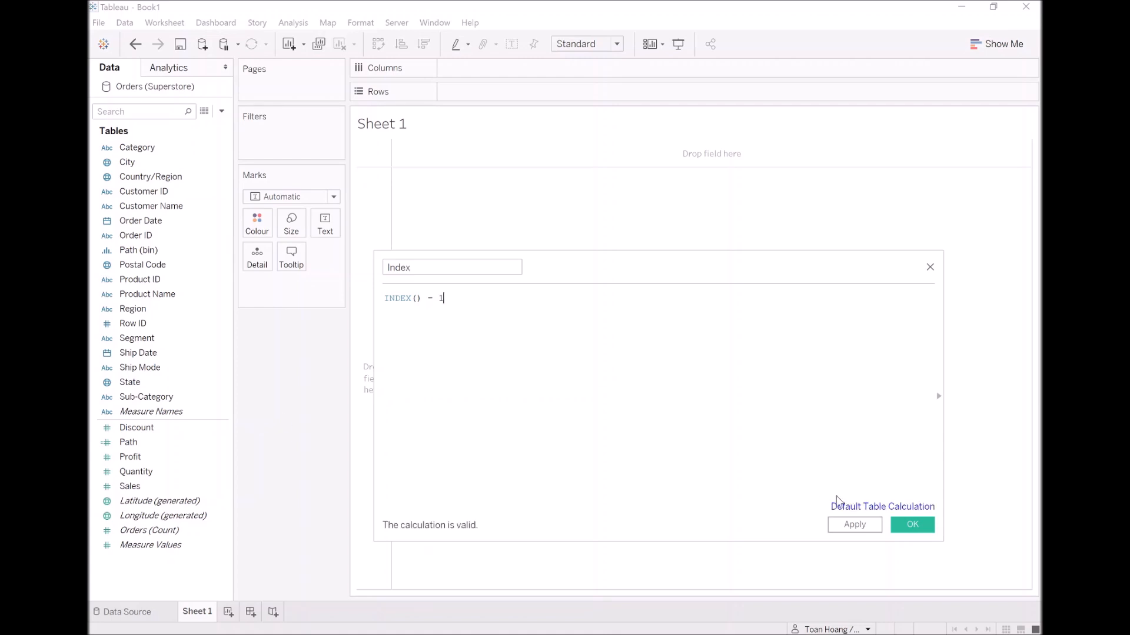
pyautogui.click(909, 523)
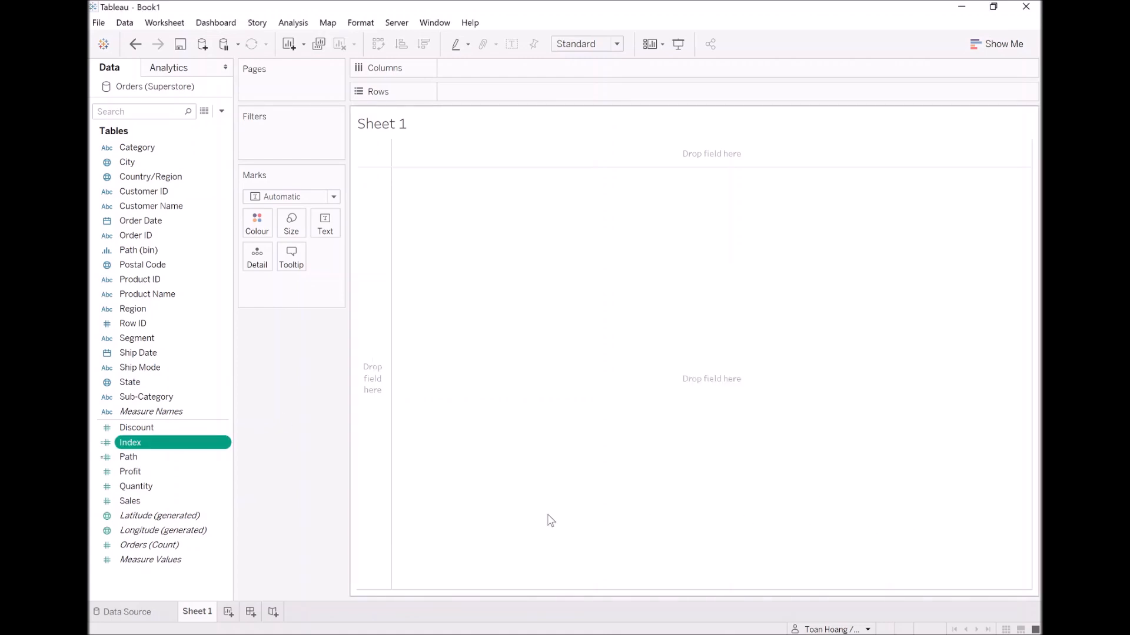
# Create a calculated field named X with the formula SIN(RADIANS([Index])).
pyautogui.rightClick(164, 583)
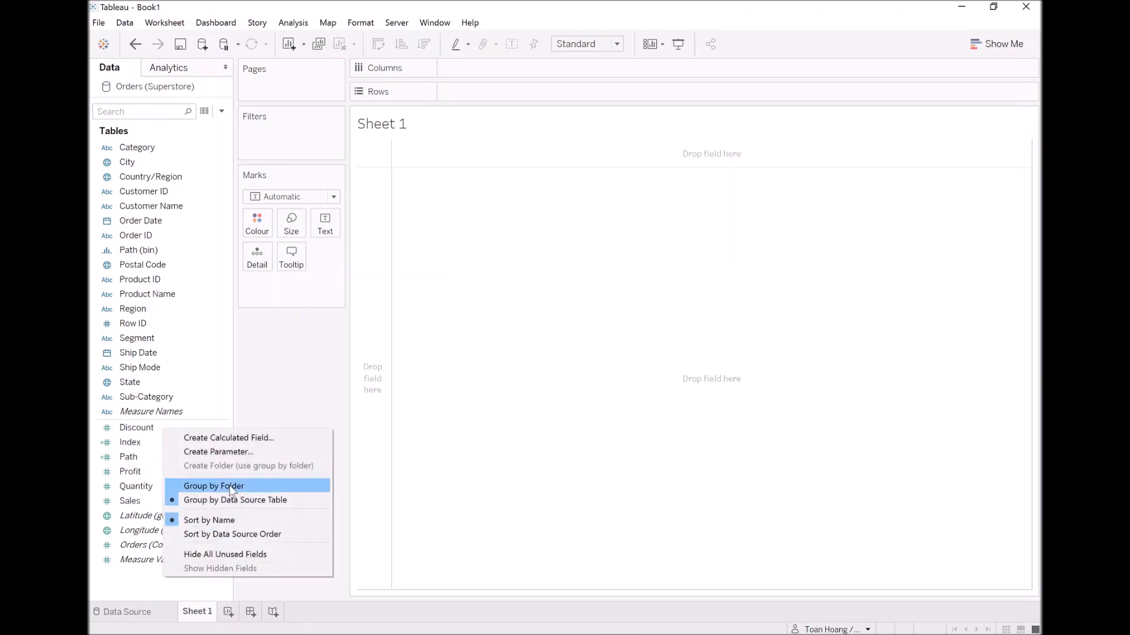
pyautogui.click(238, 439)
pyautogui.write('X')
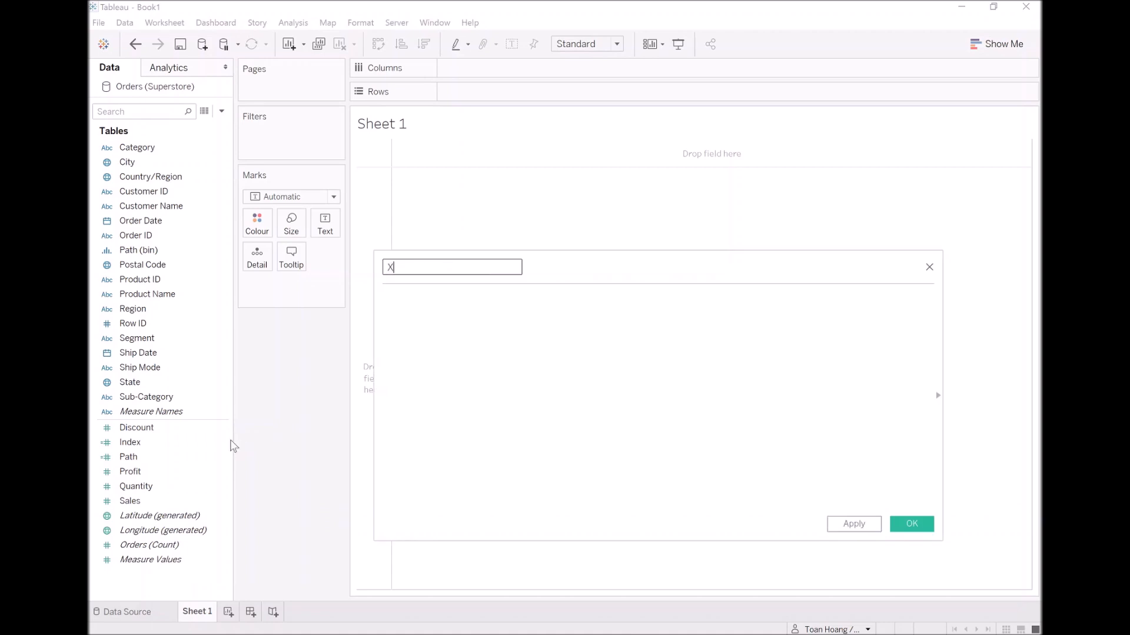
pyautogui.press('Tab')
pyautogui.write('SIN(')
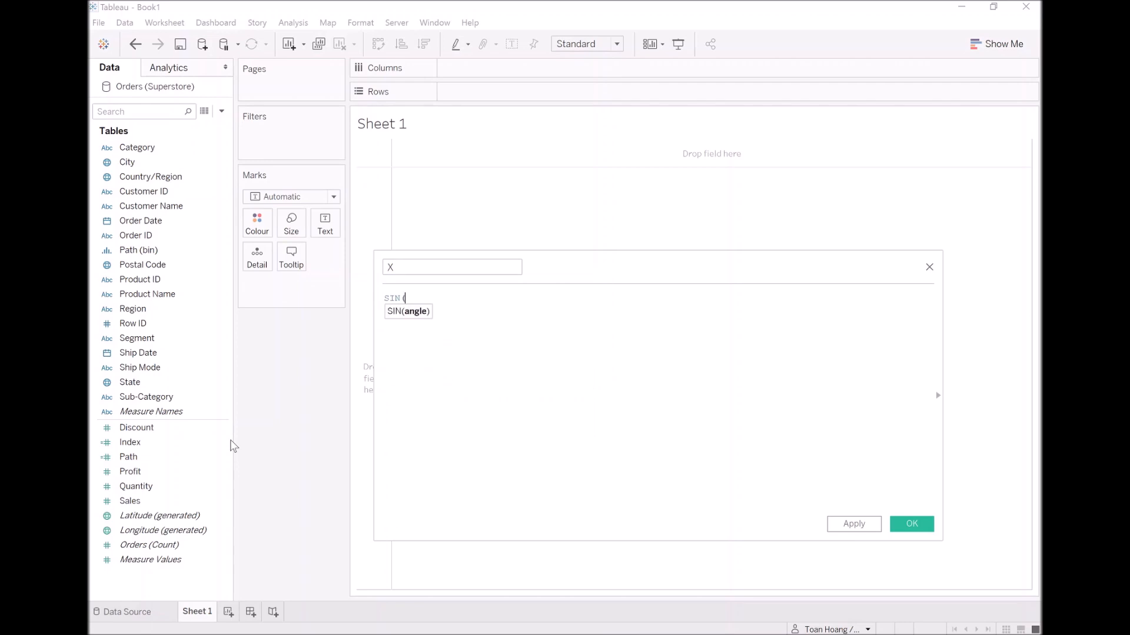
pyautogui.write('ra')
pyautogui.press('Return')
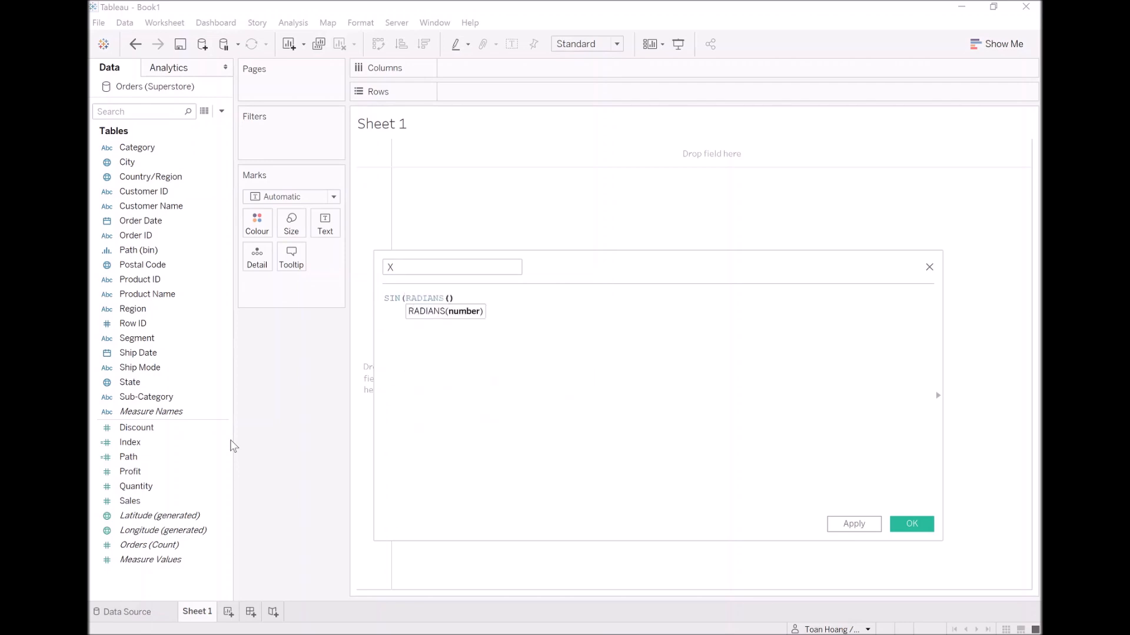
pyautogui.write('ind')
pyautogui.press('Return')
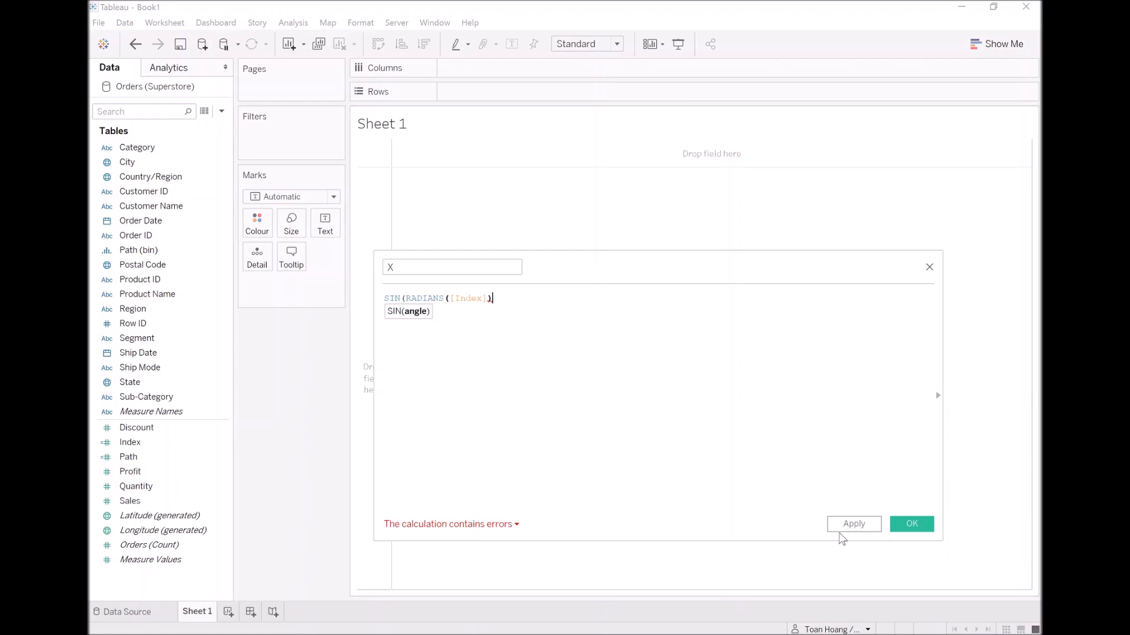
pyautogui.write(')')
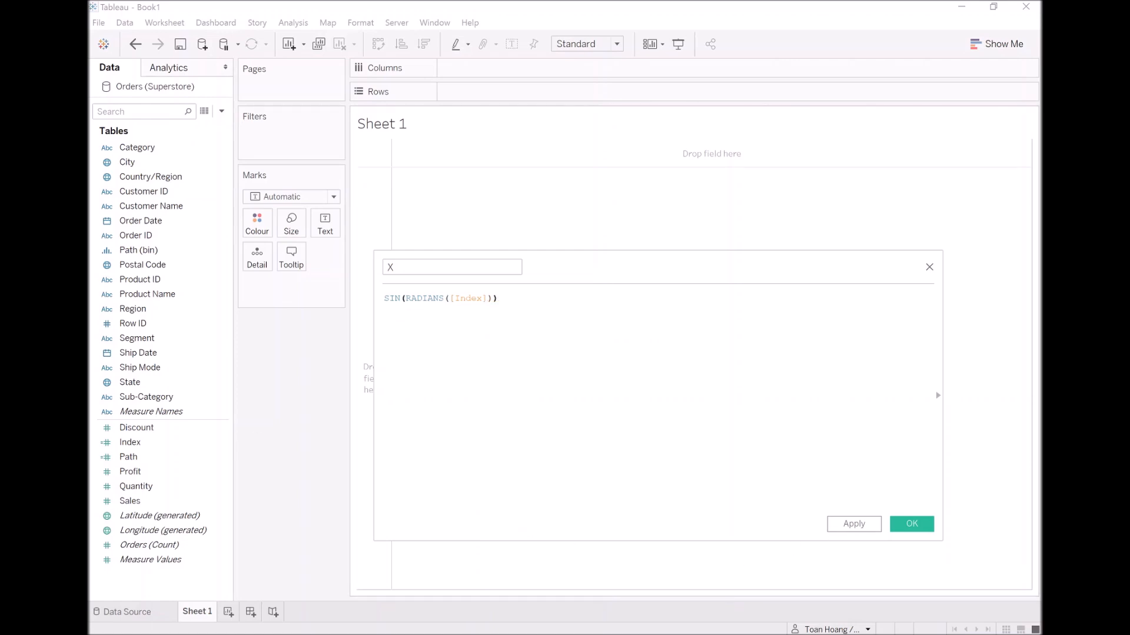
pyautogui.click(911, 524)
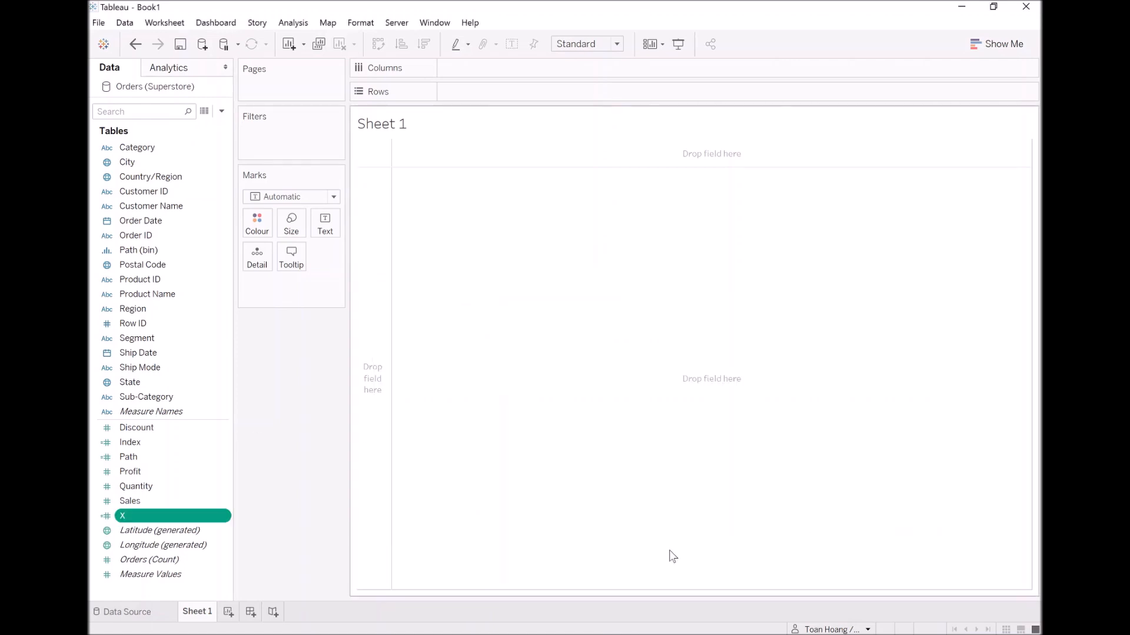
# Create a calculated field named Y with the formula COS(RADIANS([Index])).
pyautogui.rightClick(178, 591)
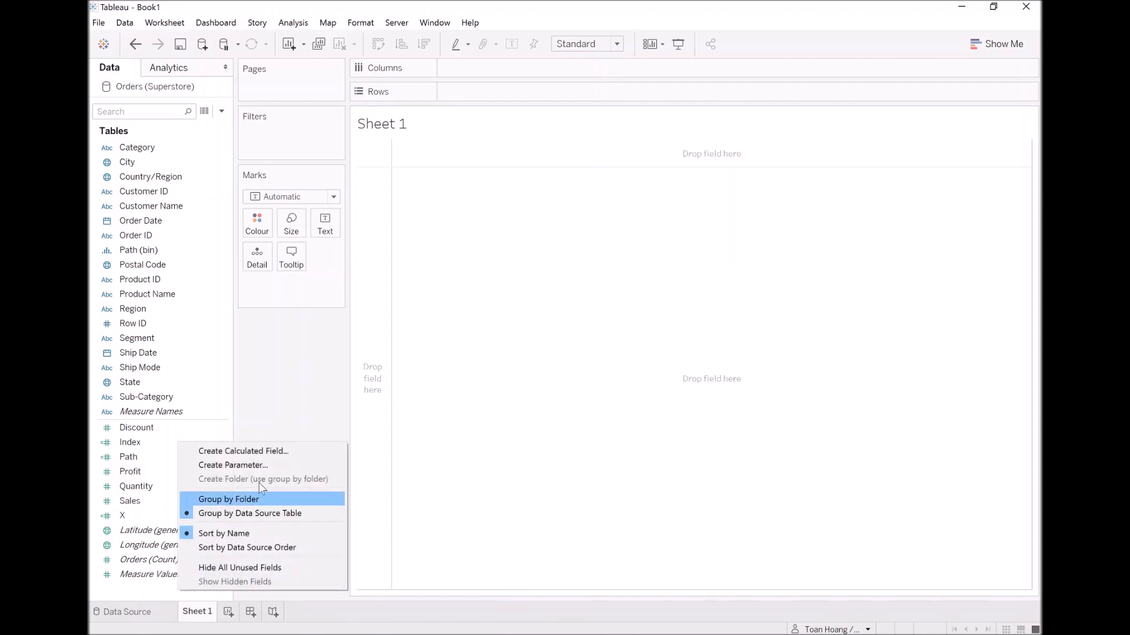
pyautogui.click(260, 451)
pyautogui.write('Y')
pyautogui.press('Tab')
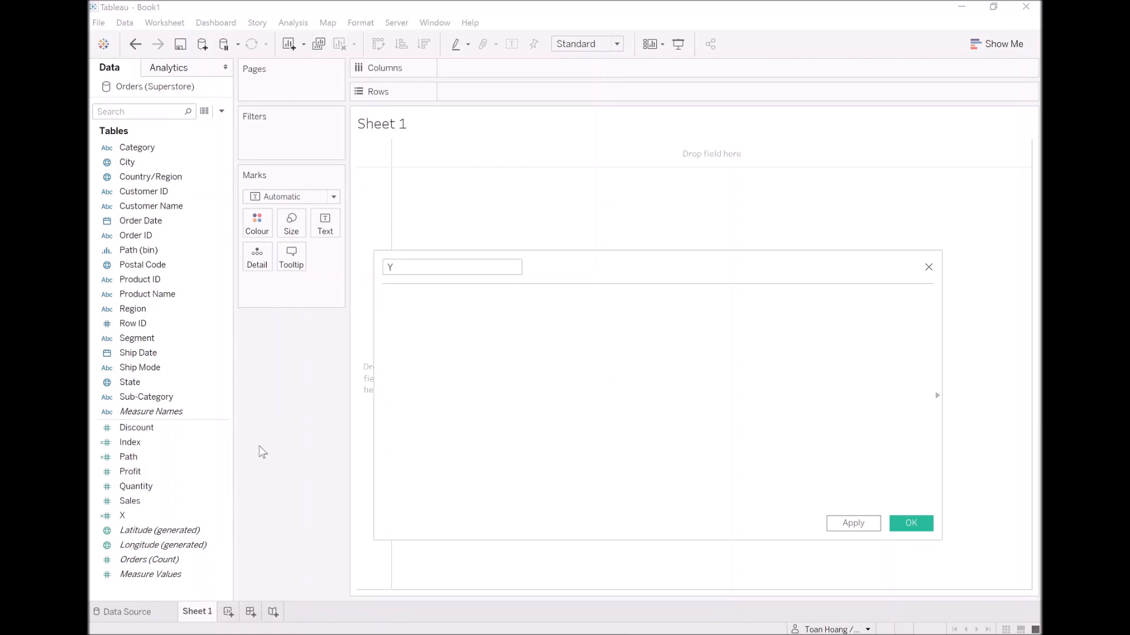
pyautogui.write('COS(Rad')
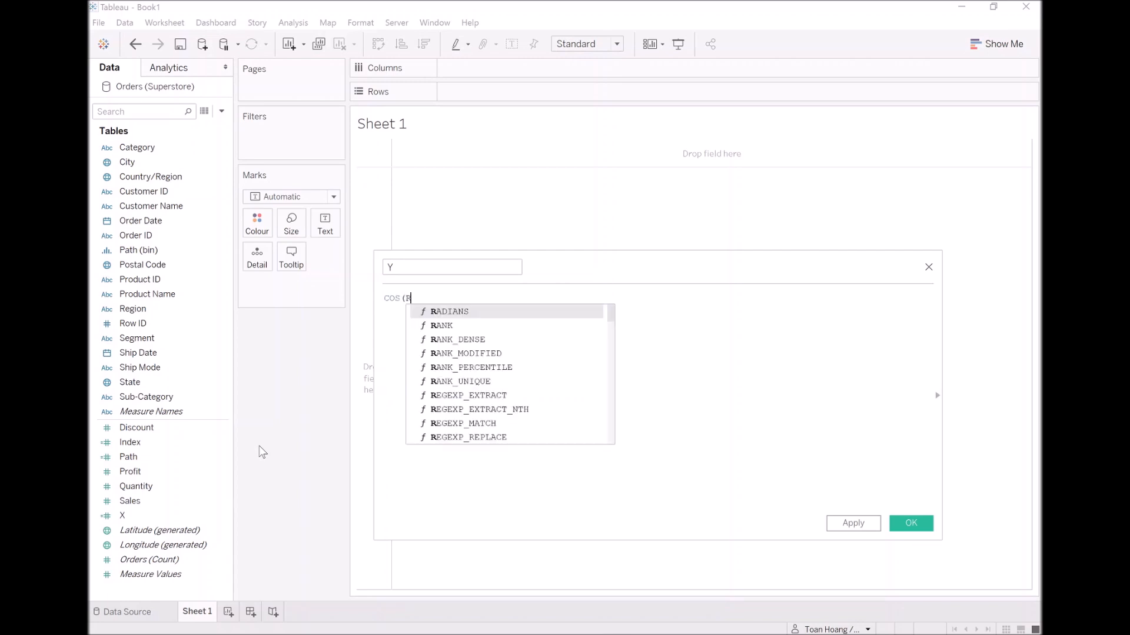
pyautogui.press('Return')
pyautogui.write('ind')
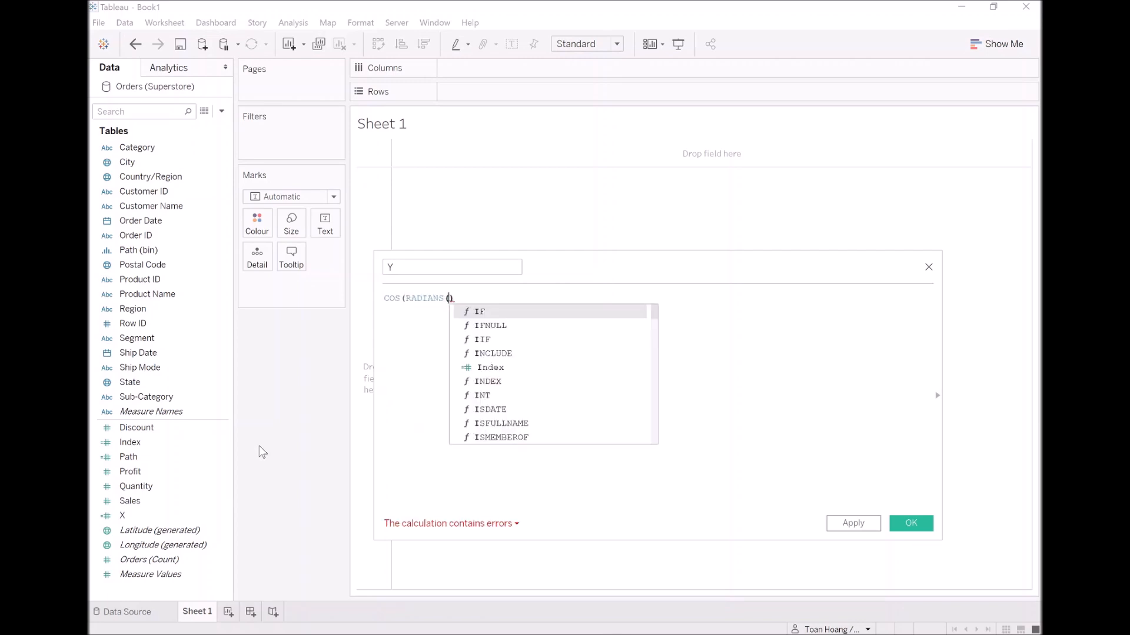
pyautogui.press('Return')
pyautogui.write('))')
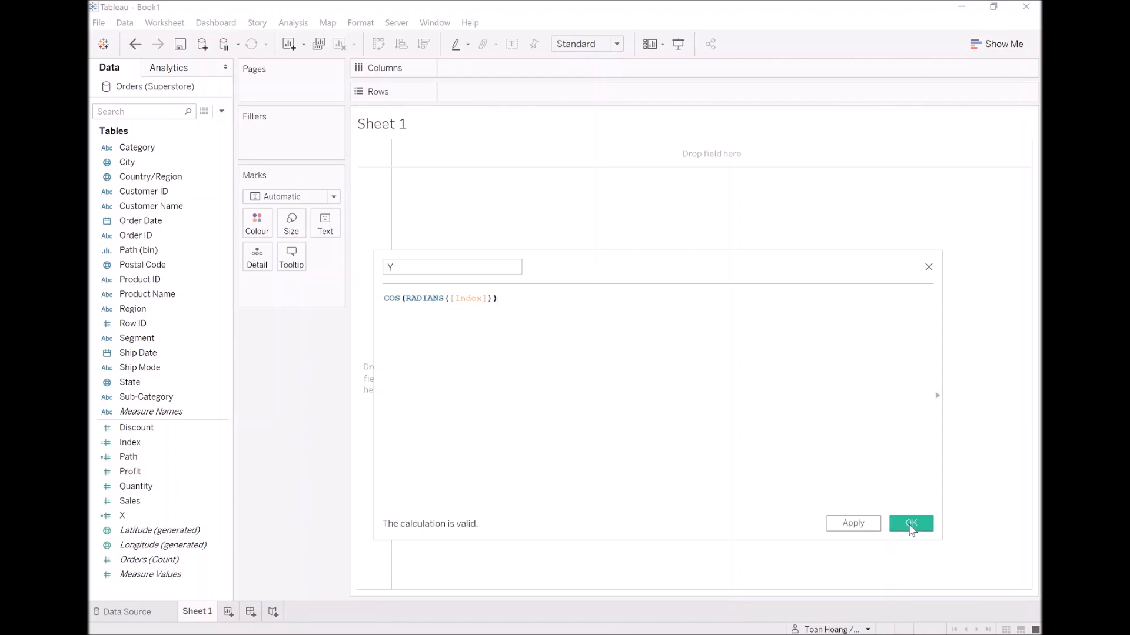
pyautogui.click(911, 525)
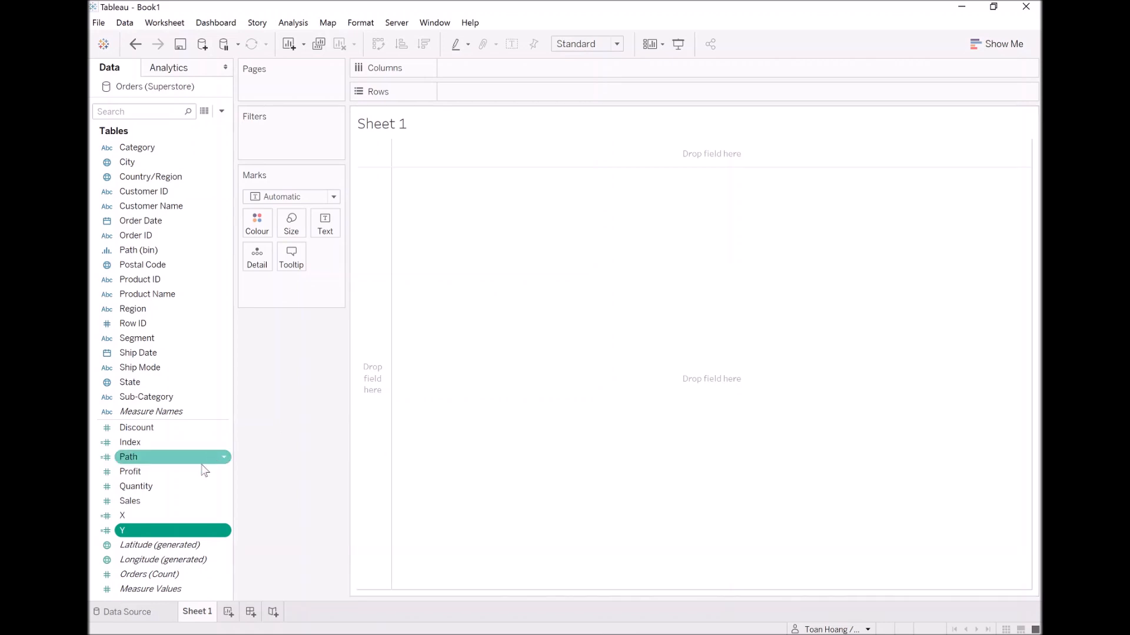
# Place the X field on Columns and the Y field on Rows.
pyautogui.moveTo(131, 514); pyautogui.dragTo(509, 69)
pyautogui.moveTo(121, 530); pyautogui.dragTo(502, 99)
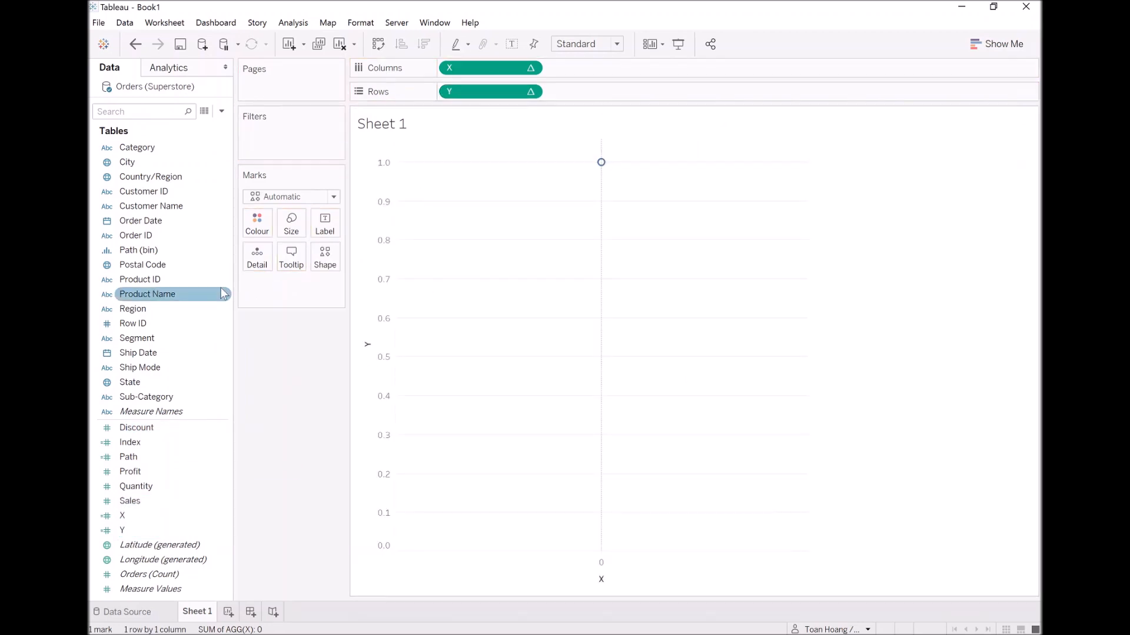
# Place Path (bin) on Rows ahead of Y and check that its Show Missing Values option is enabled.
pyautogui.moveTo(152, 253); pyautogui.dragTo(453, 94)
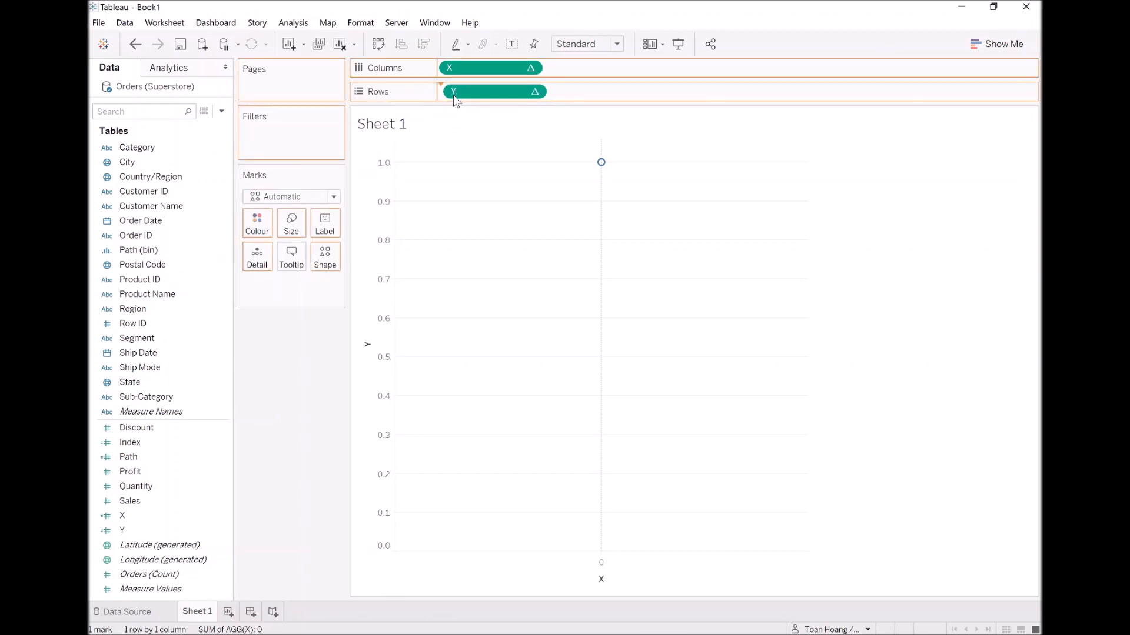
pyautogui.rightClick(461, 91)
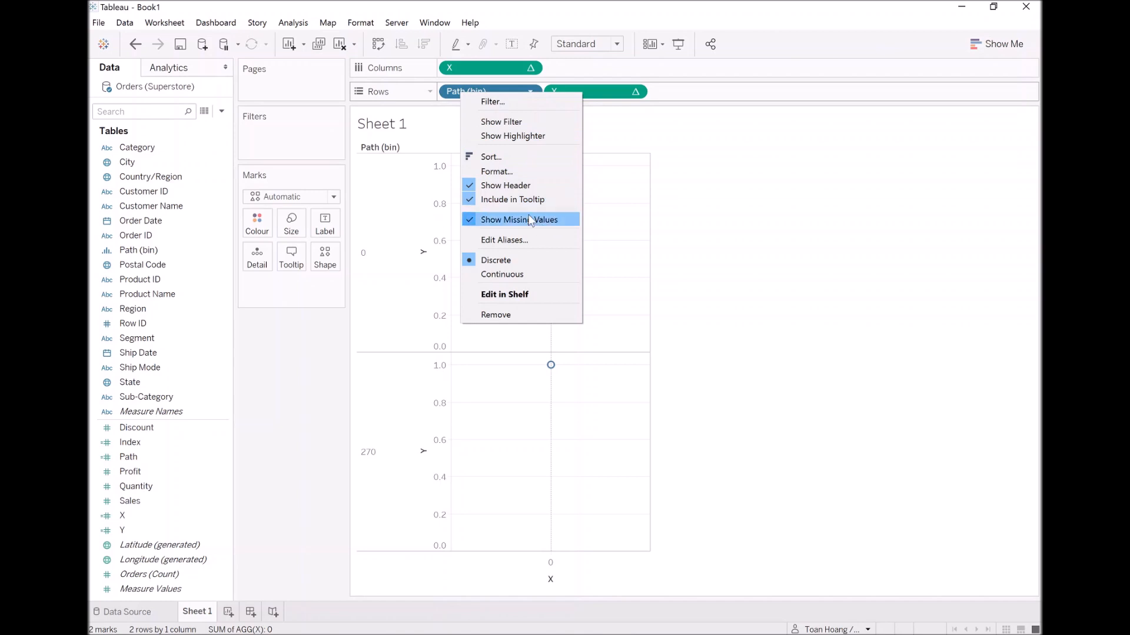
pyautogui.click(298, 329)
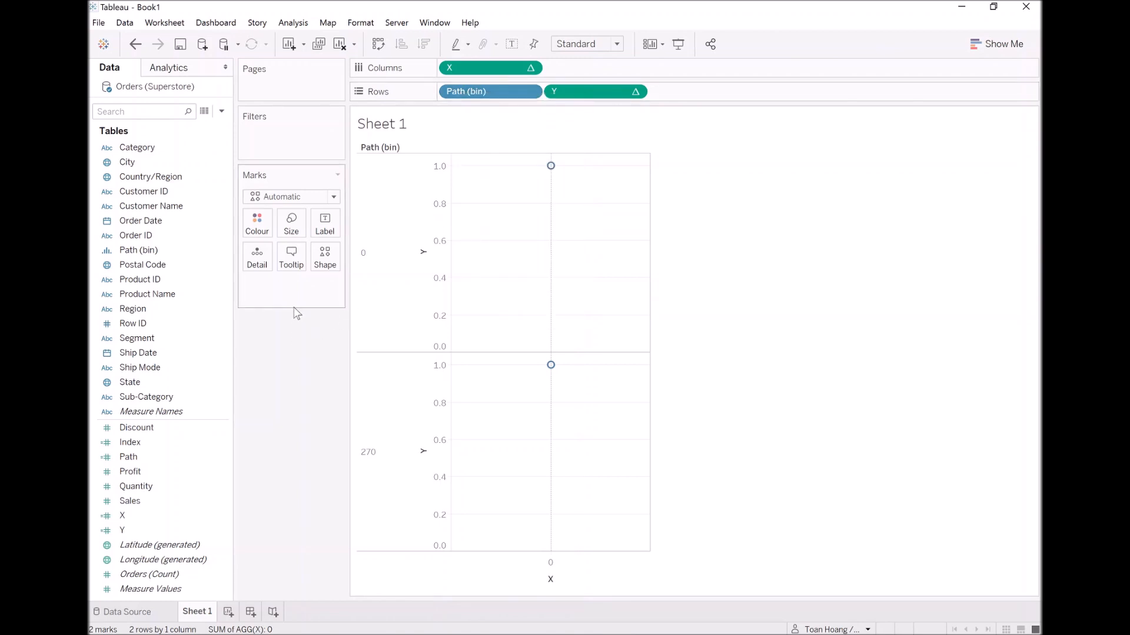
# Set the mark type to Circle and move Path (bin) from Rows to Detail.
pyautogui.click(300, 200)
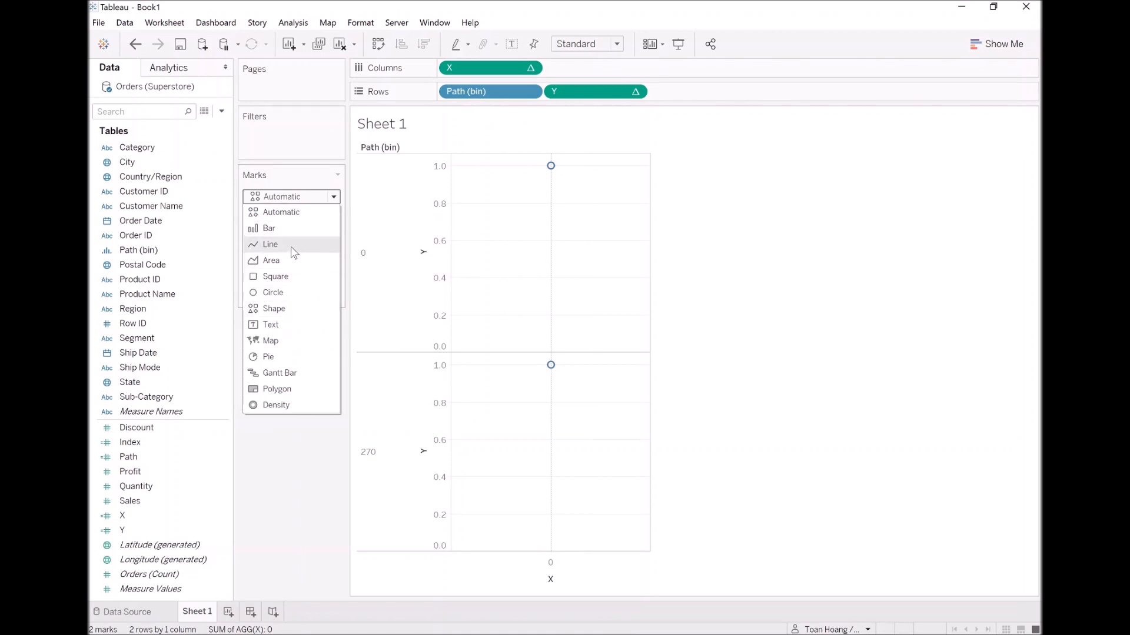
pyautogui.click(292, 295)
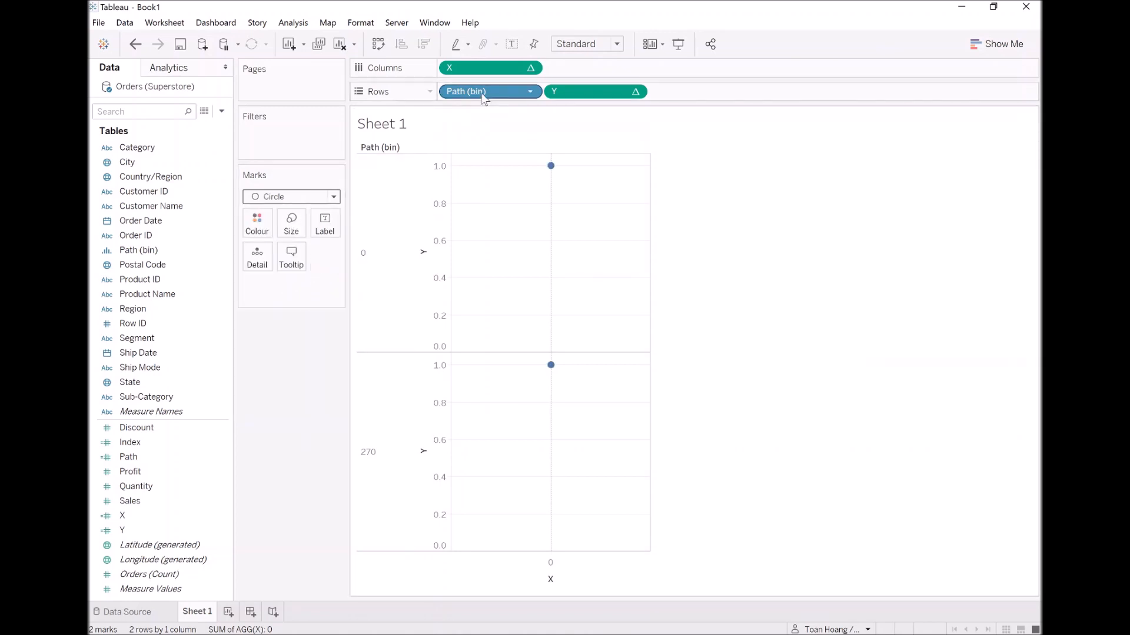
pyautogui.moveTo(482, 97); pyautogui.dragTo(255, 259)
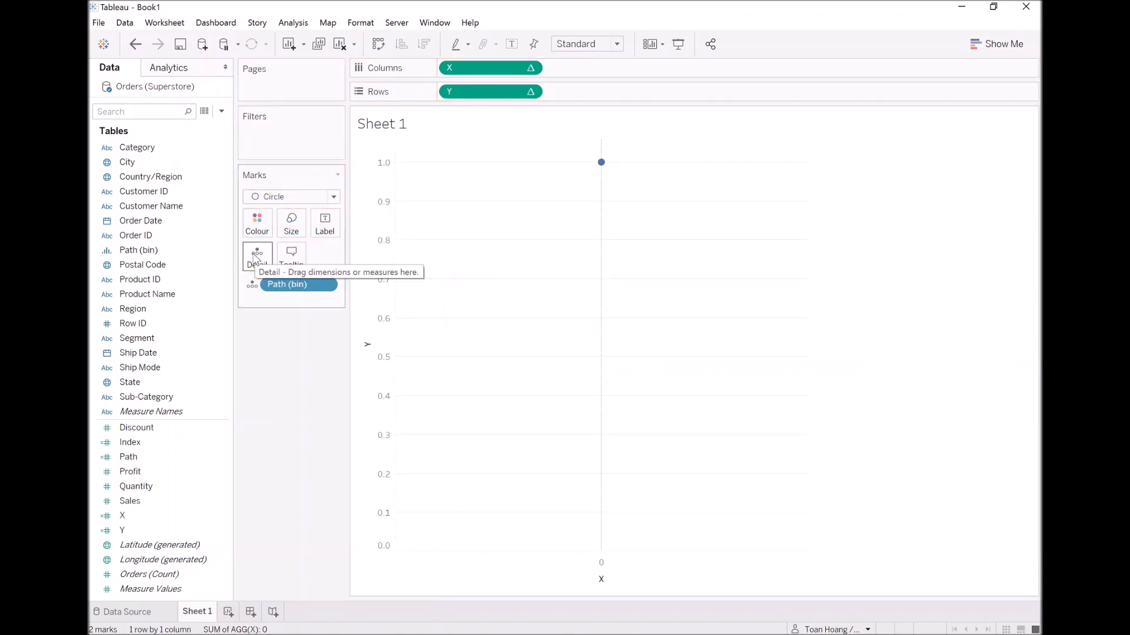
# Set both the X and Y table calculations to compute using Path (bin).
pyautogui.rightClick(475, 70)
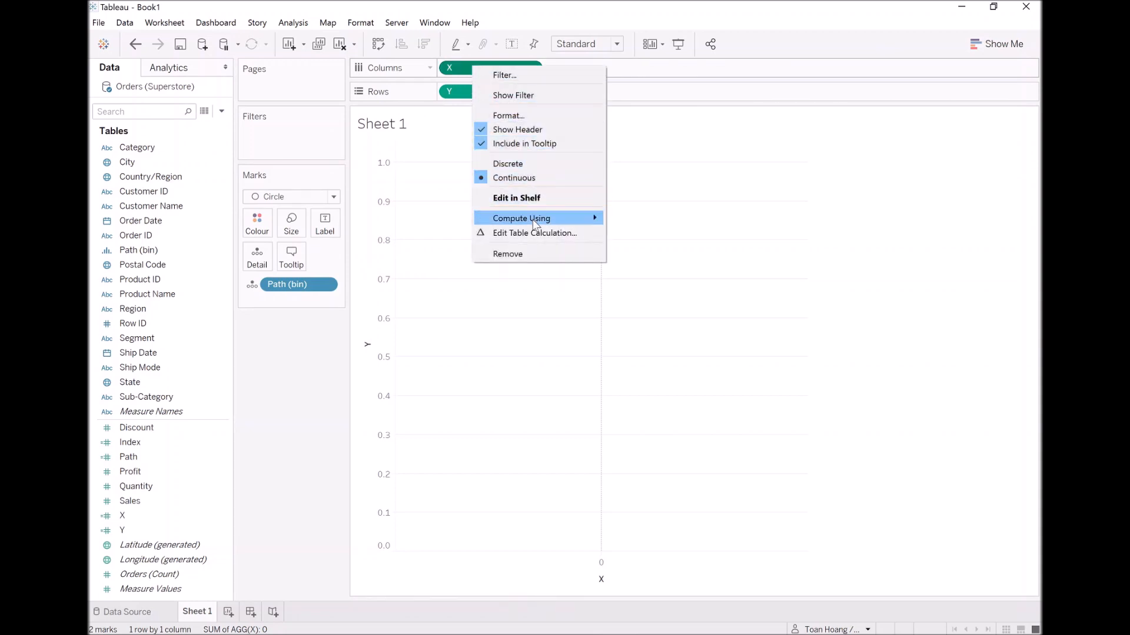
pyautogui.moveTo(537, 224)
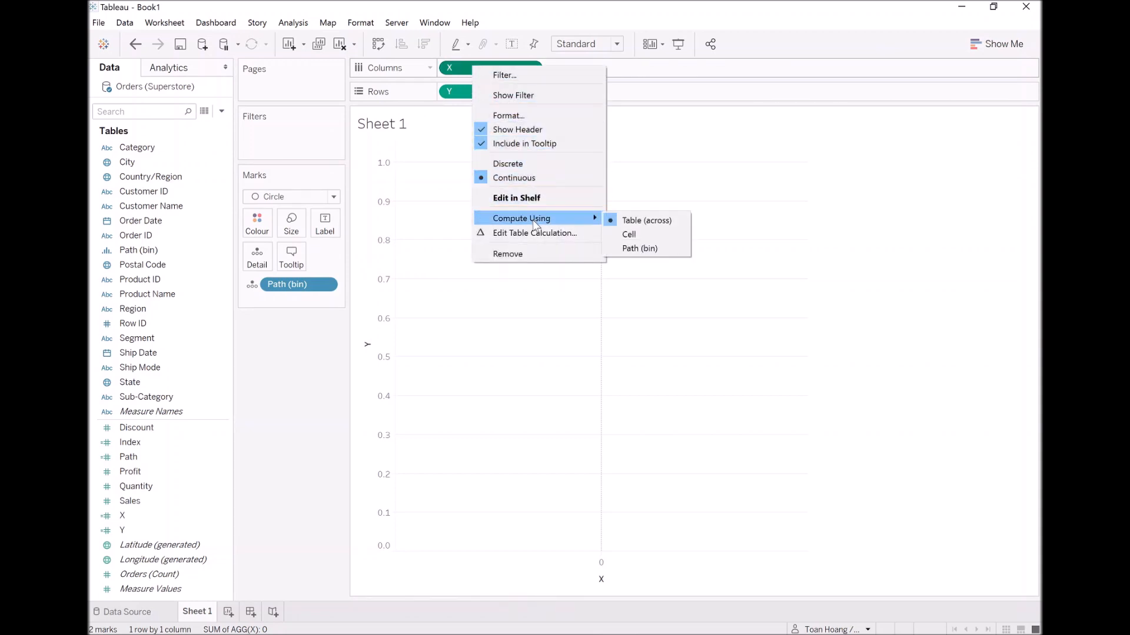
pyautogui.click(647, 250)
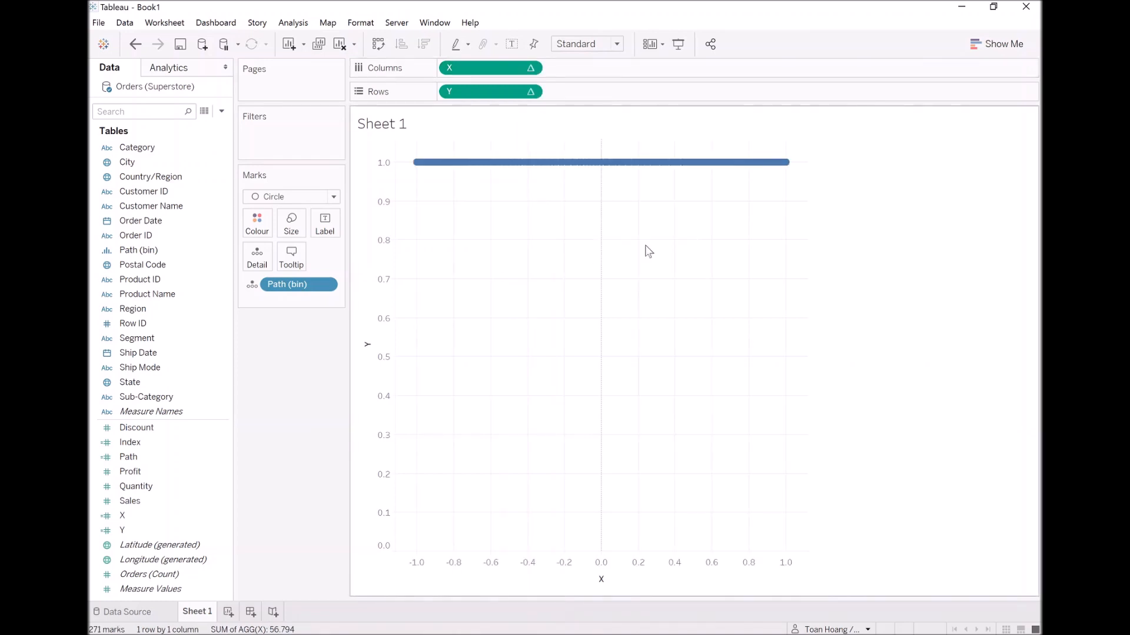
pyautogui.rightClick(484, 96)
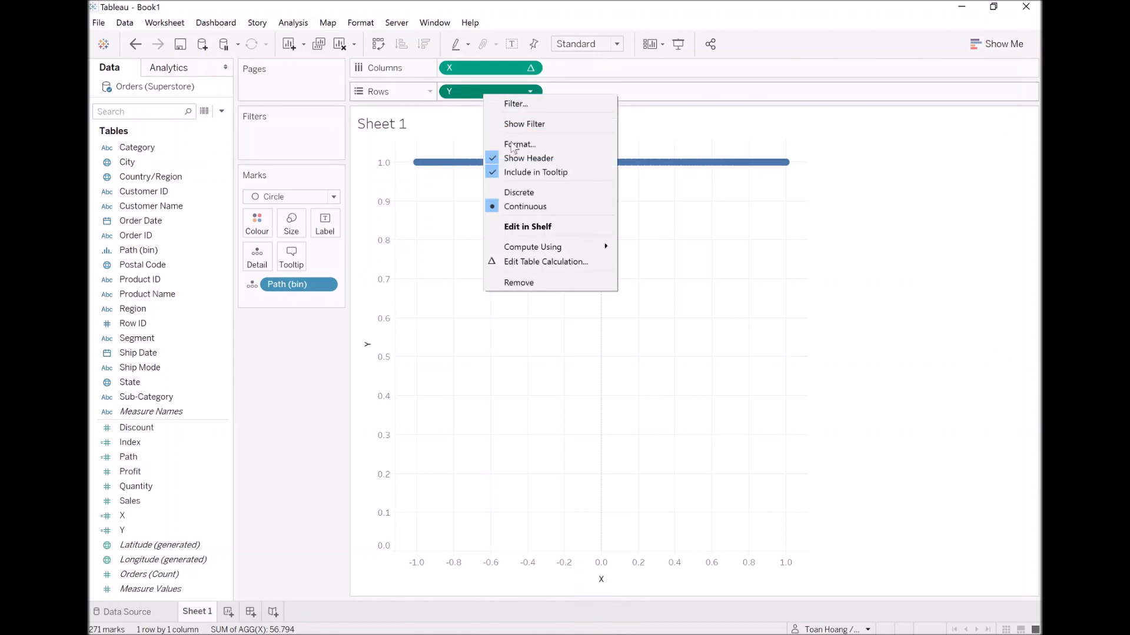
pyautogui.moveTo(549, 246)
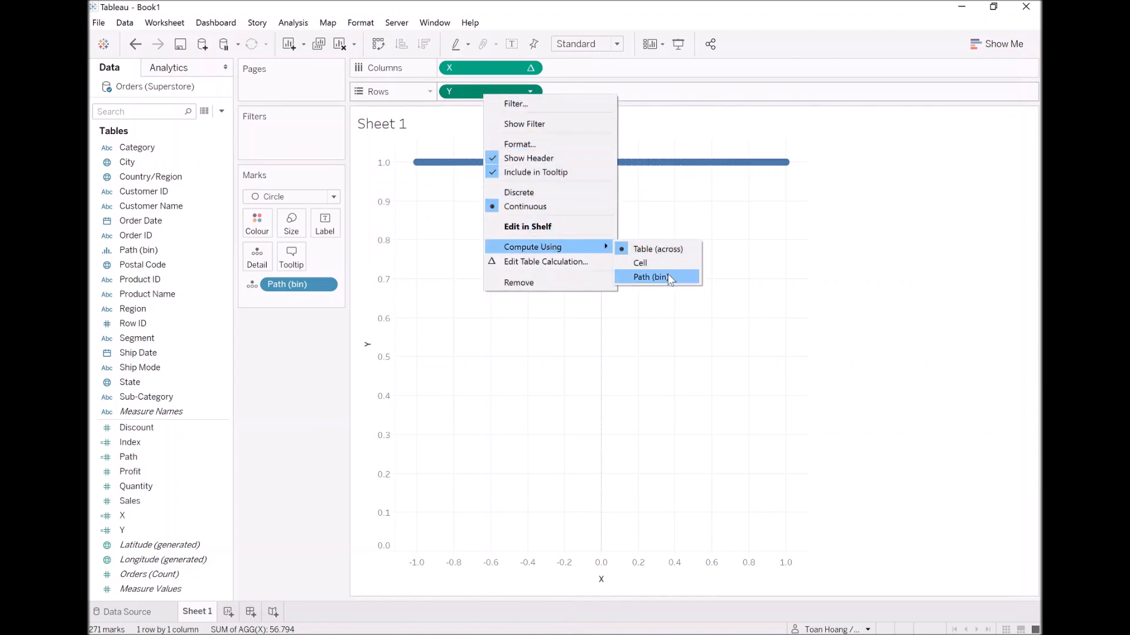
pyautogui.click(647, 277)
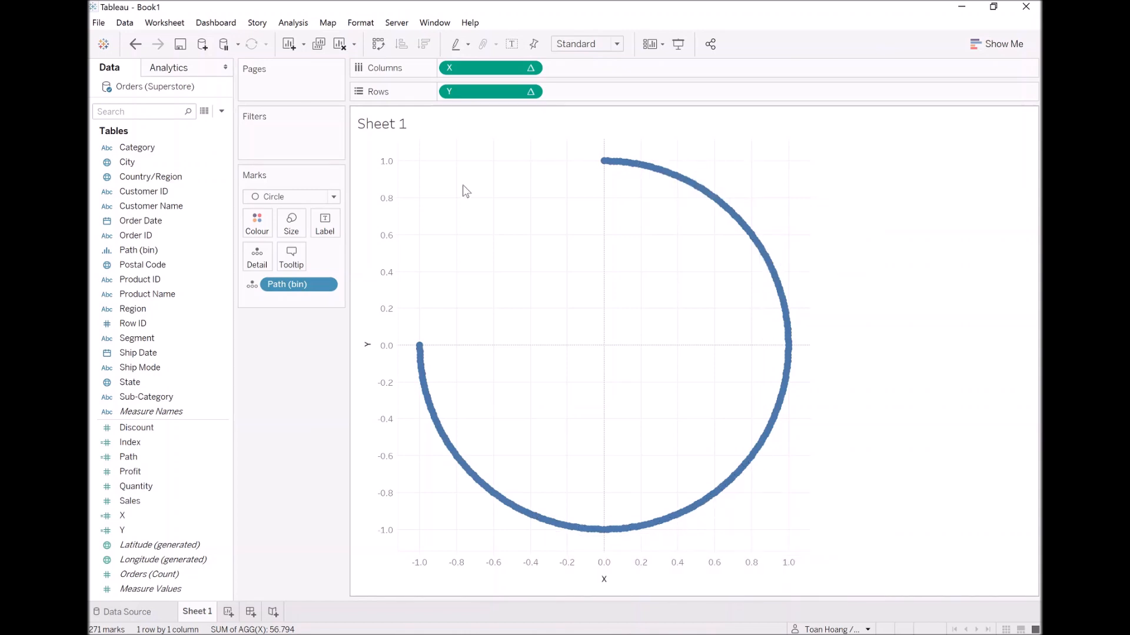
# Colour the marks by Region, highlight individual regions in the legend to inspect their arcs, and clear the highlight.
pyautogui.moveTo(146, 308); pyautogui.dragTo(257, 226)
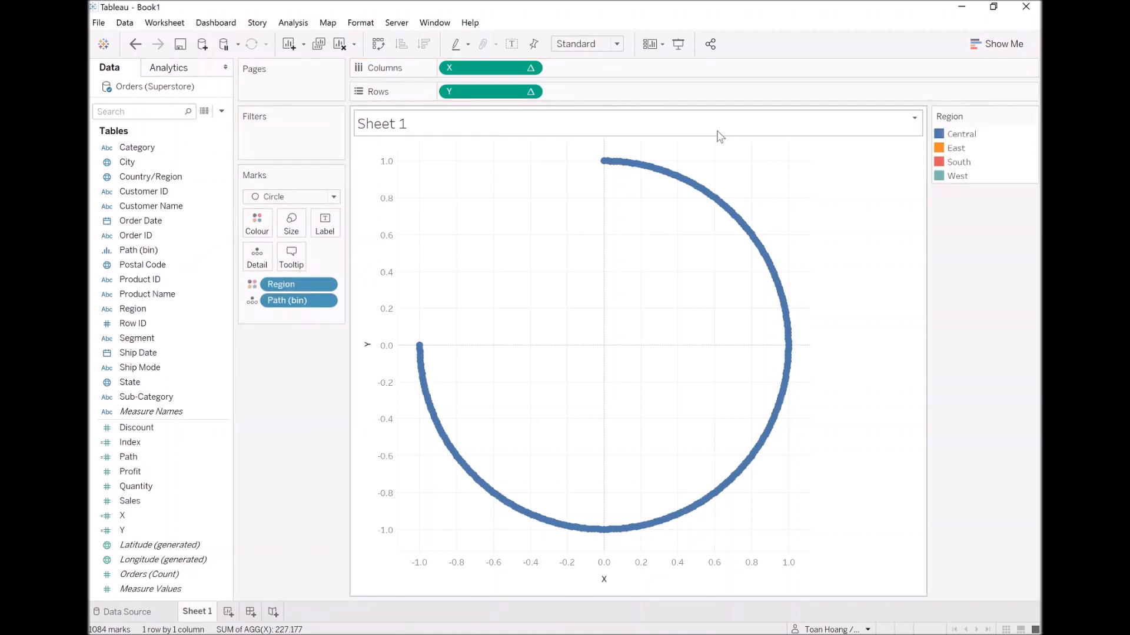
pyautogui.click(962, 148)
pyautogui.click(963, 162)
pyautogui.click(965, 177)
pyautogui.click(958, 160)
pyautogui.click(956, 148)
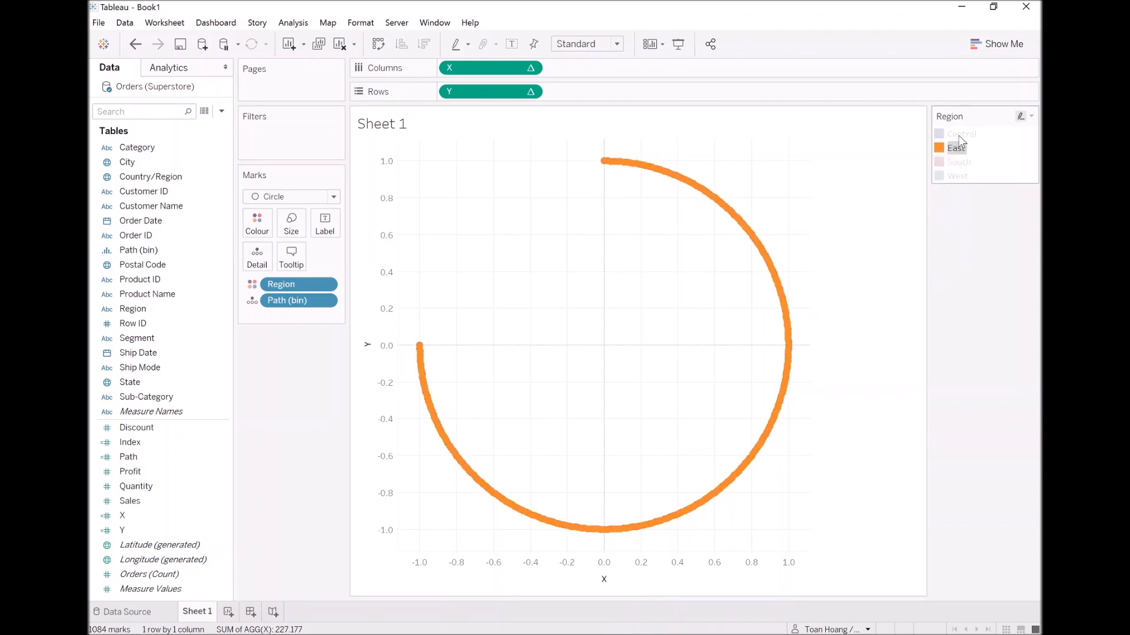
pyautogui.click(961, 134)
pyautogui.click(954, 246)
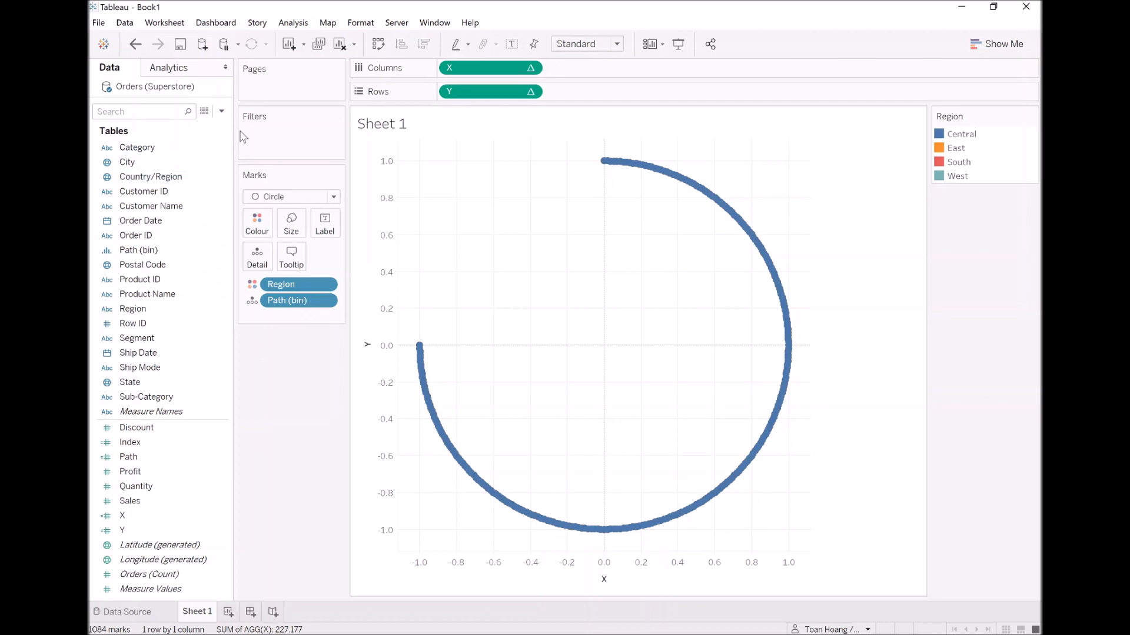
# Create a calculated field named TC_Sales with the formula WINDOW_SUM(SUM([Sales])).
pyautogui.click(221, 111)
pyautogui.click(203, 124)
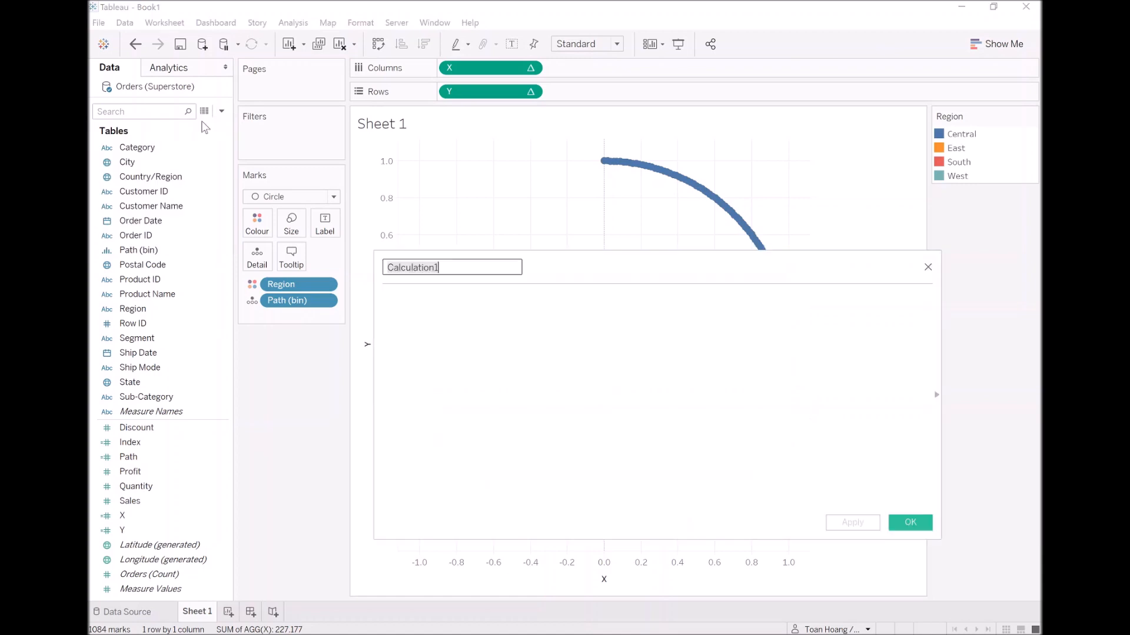
pyautogui.write('TC_Sales')
pyautogui.press('Tab')
pyautogui.write('window')
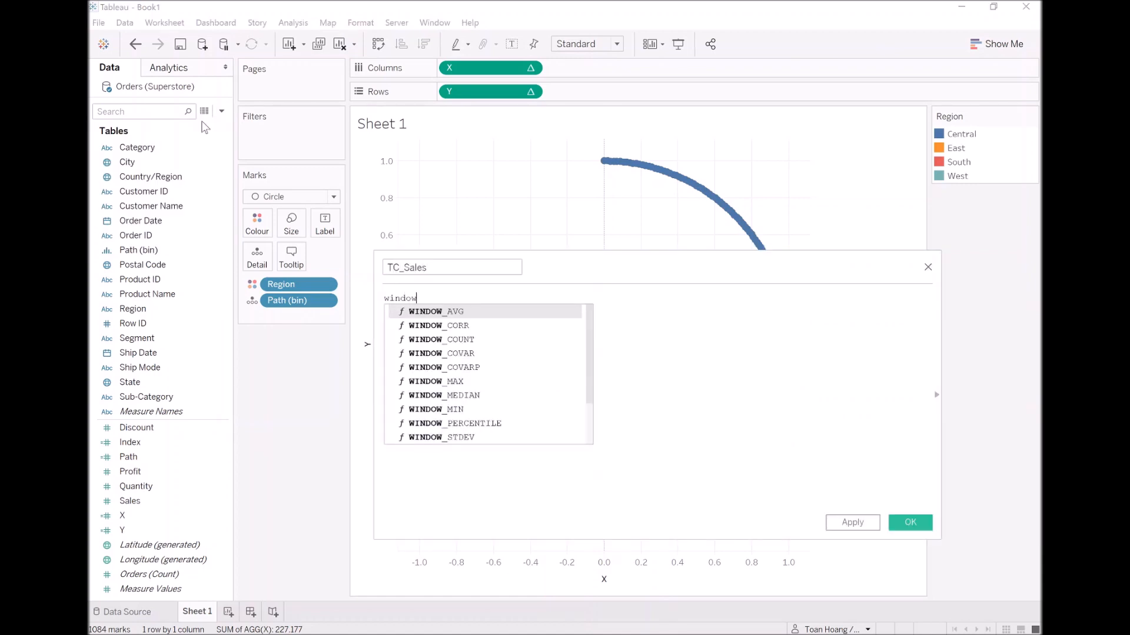
pyautogui.write('_sum')
pyautogui.press('Return')
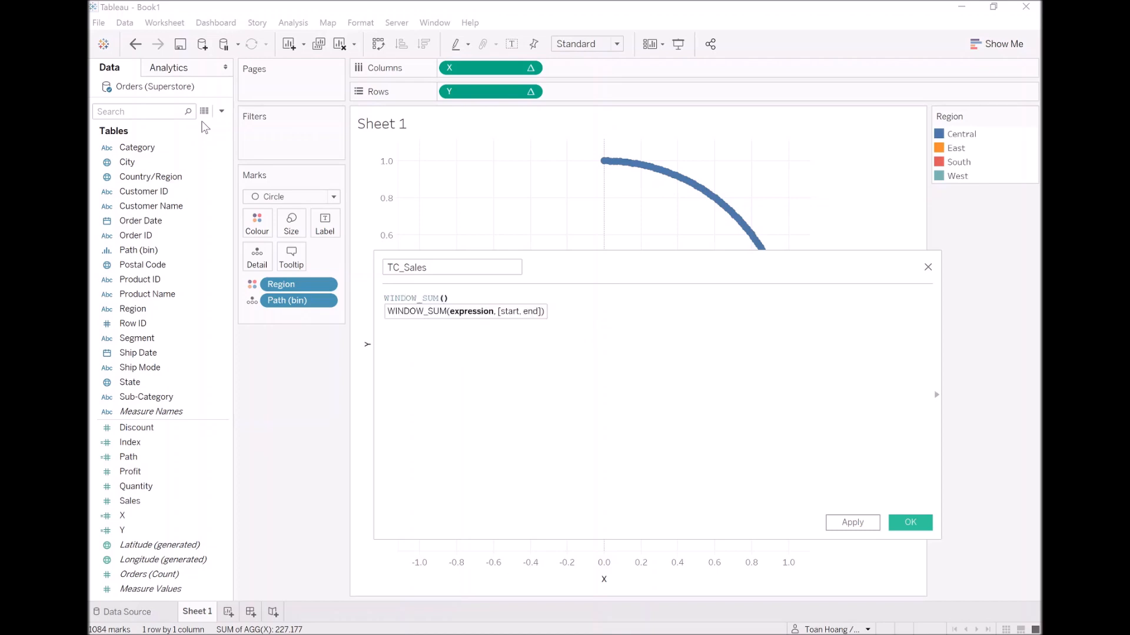
pyautogui.write('SUM')
pyautogui.press('Return')
pyautogui.write('Sales')
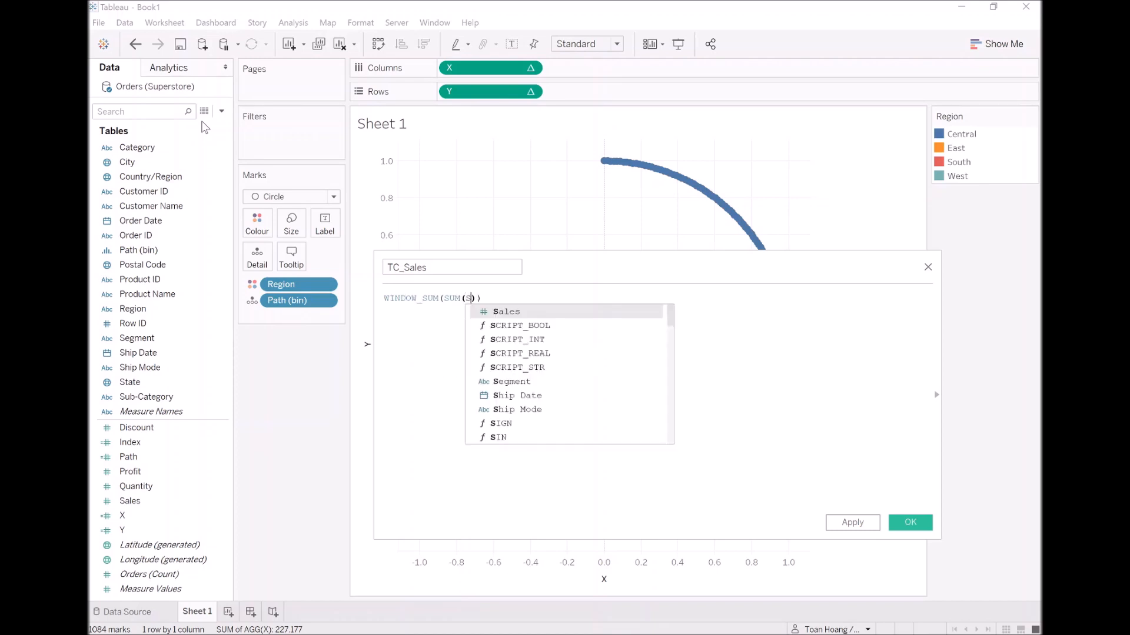
pyautogui.press('Return')
pyautogui.press('End')
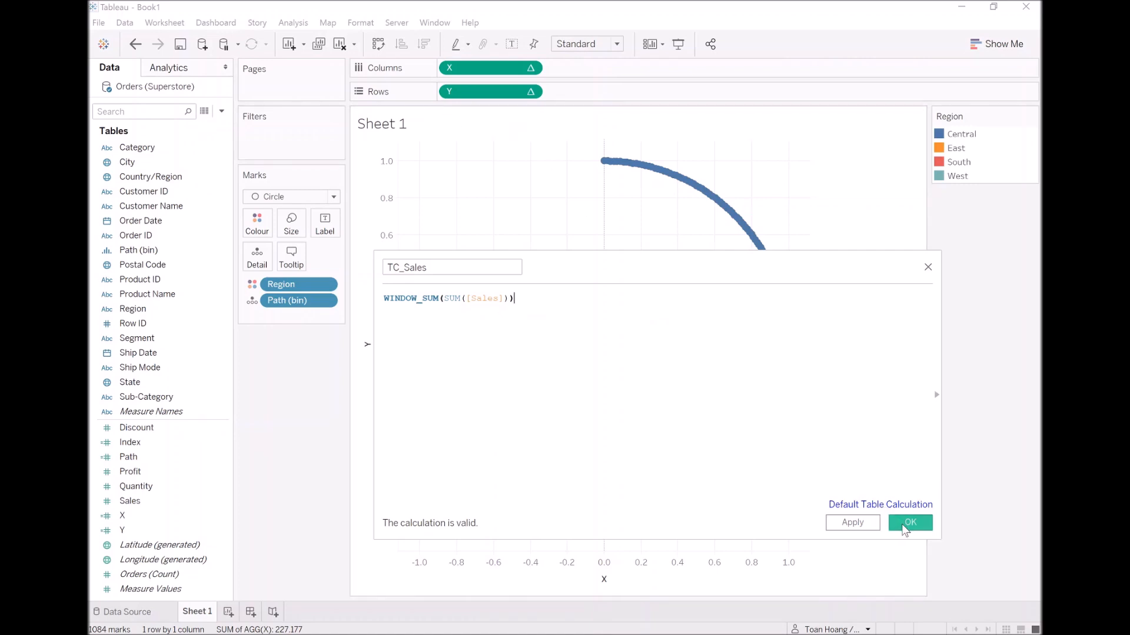
pyautogui.click(904, 526)
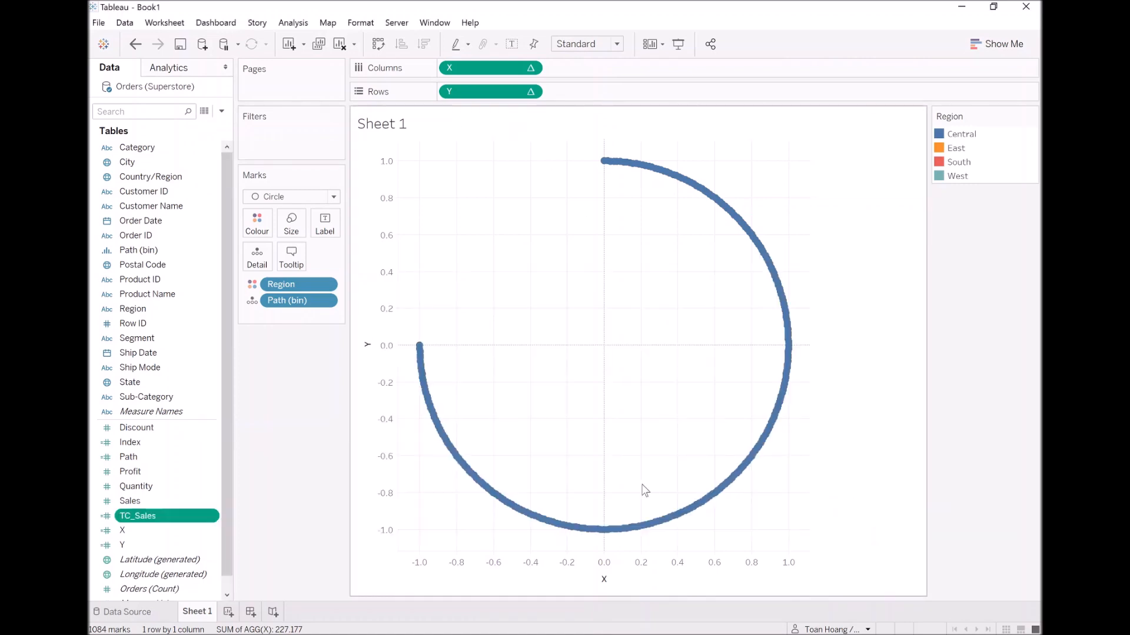
# Duplicate the TC_Sales field and rename the copy TC_Total Sales.
pyautogui.rightClick(153, 516)
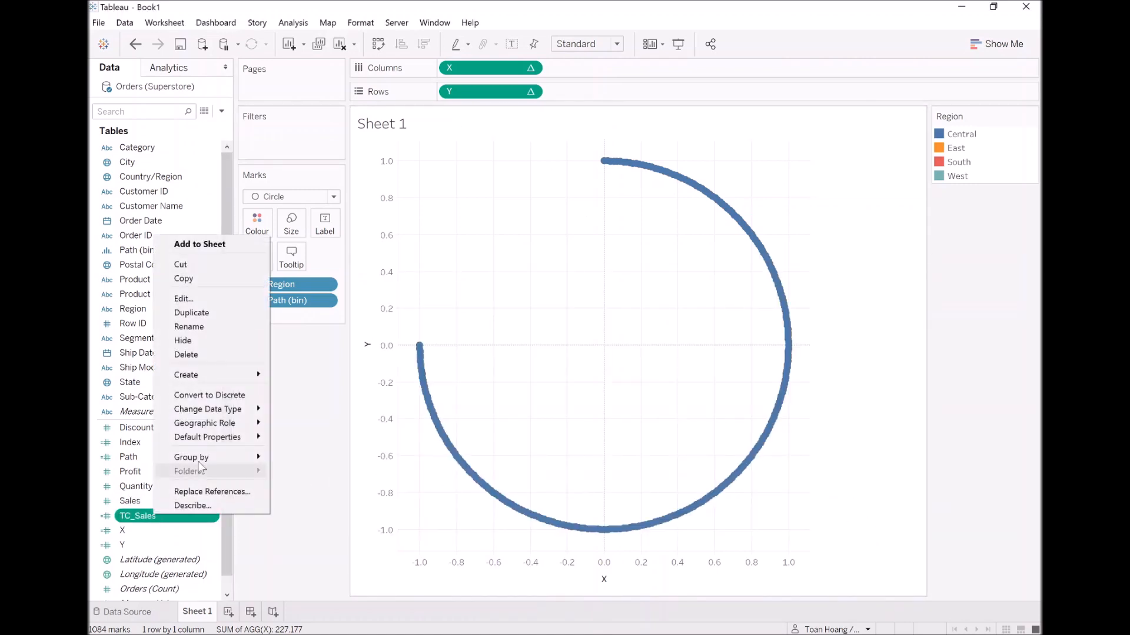
pyautogui.click(213, 313)
pyautogui.rightClick(179, 530)
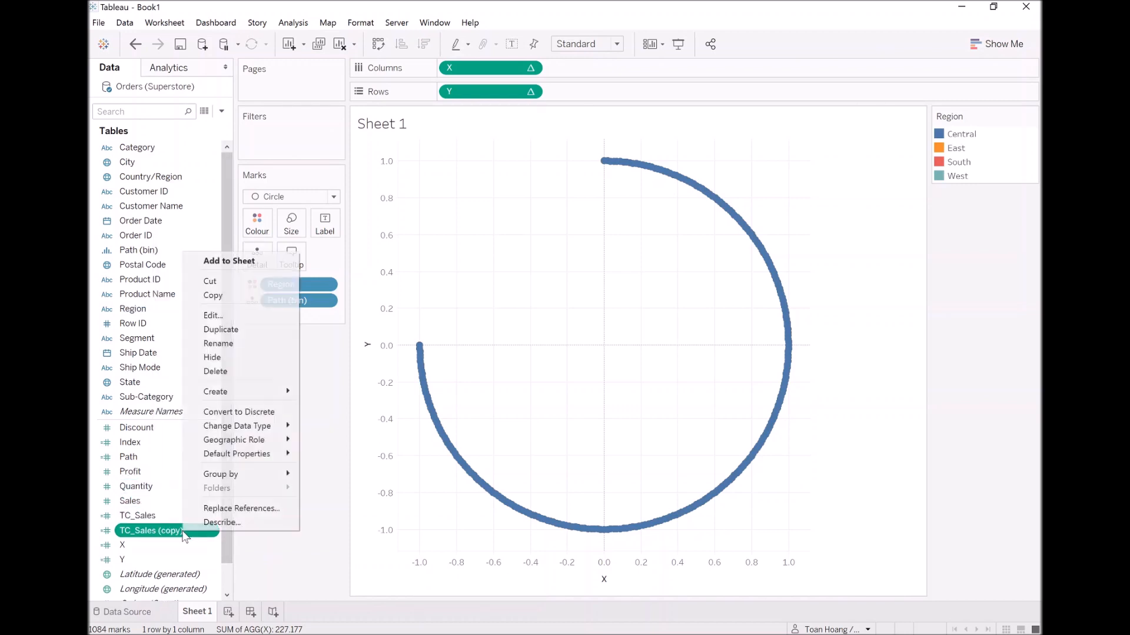
pyautogui.click(218, 343)
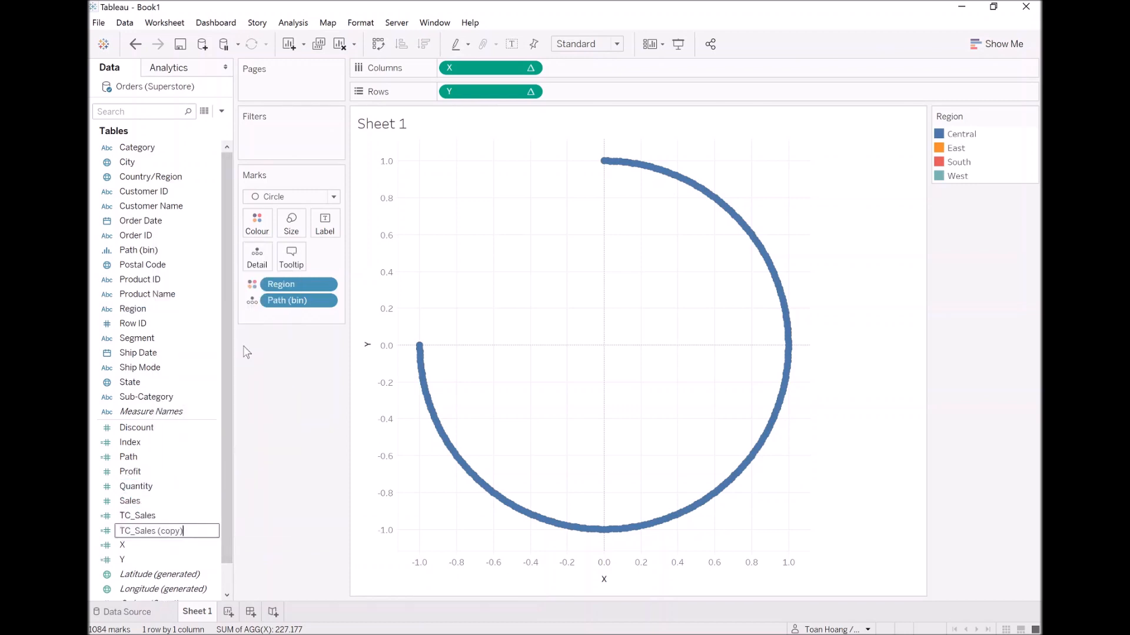
pyautogui.press('Delete')
pyautogui.write('Total')
pyautogui.press('Return')
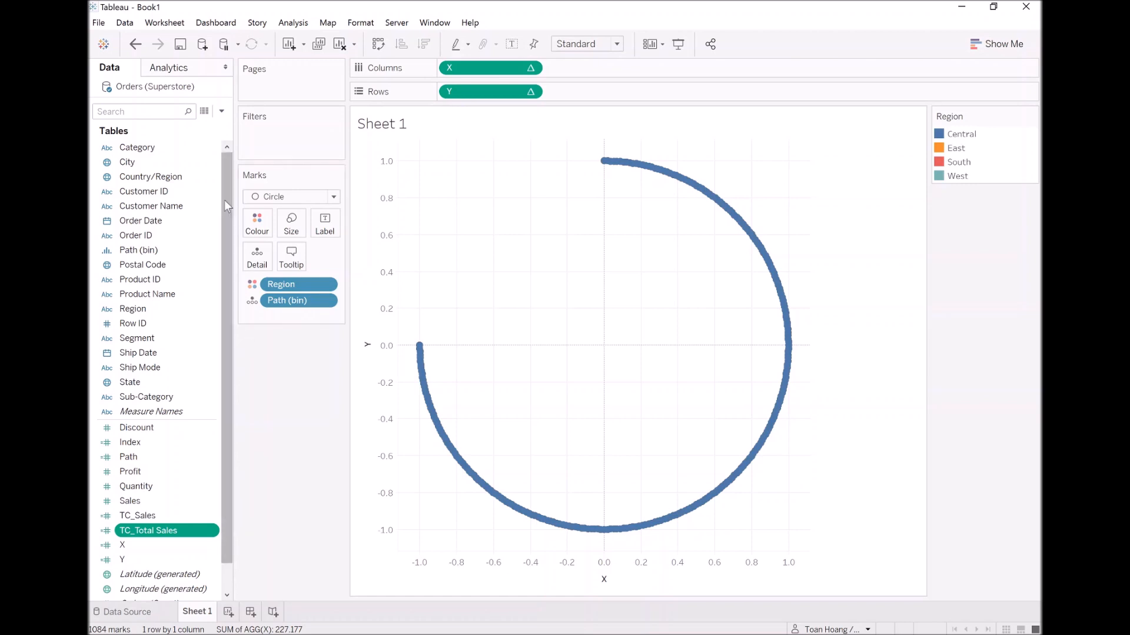
# Create a calculated field named TC_Percentage with the formula [TC_Sales] / [TC_Total Sales].
pyautogui.click(222, 111)
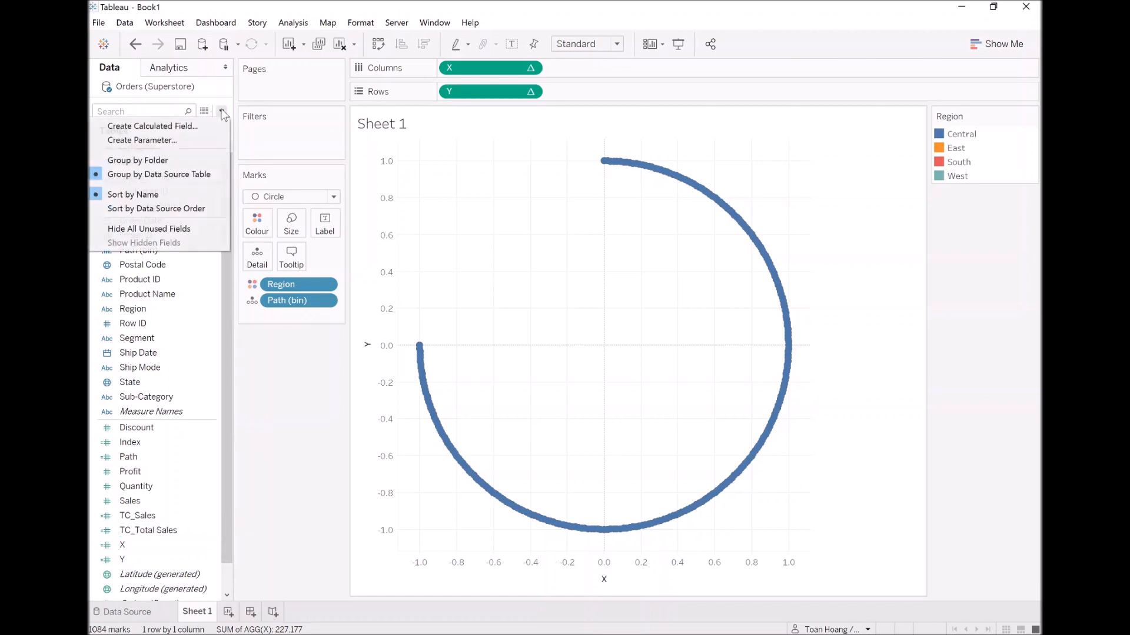
pyautogui.click(207, 122)
pyautogui.write('T')
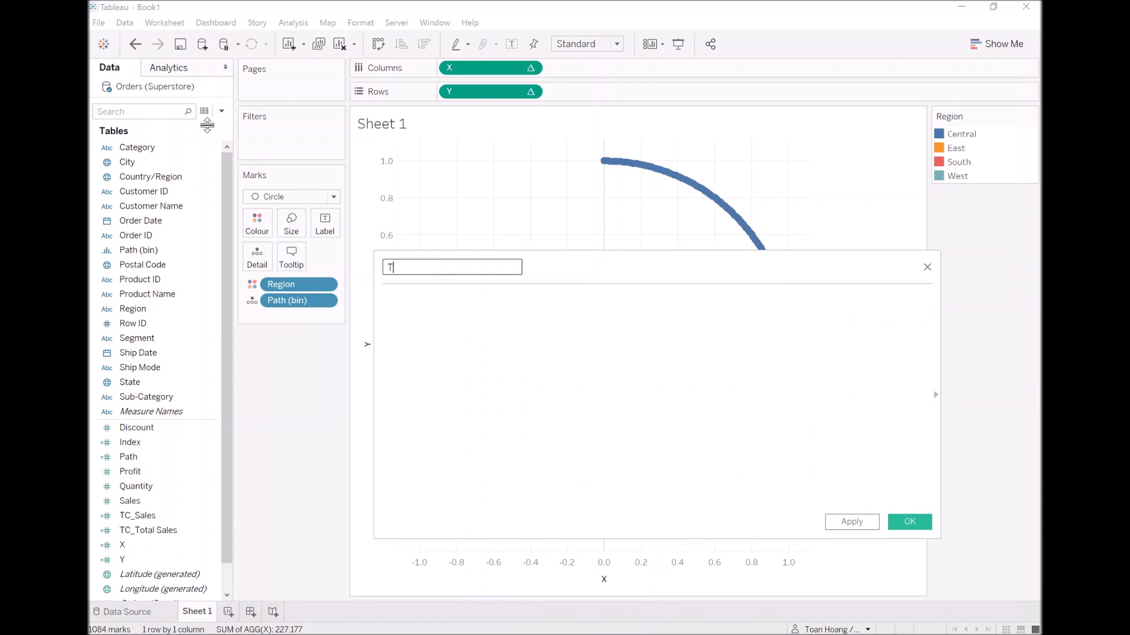
pyautogui.write('C_Percentage')
pyautogui.press('Tab')
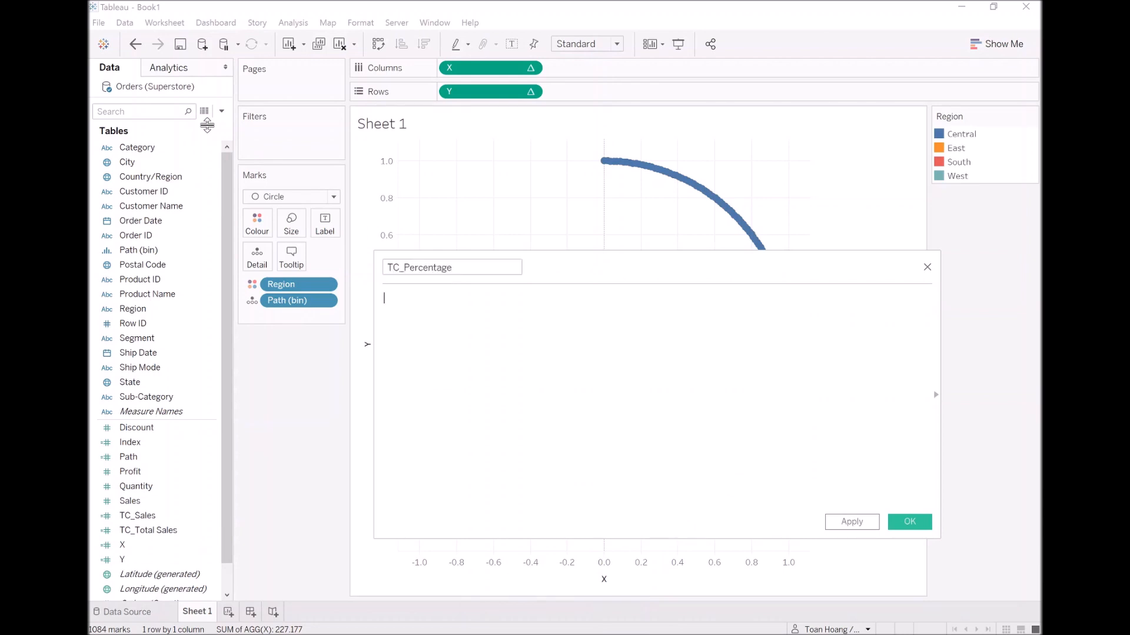
pyautogui.write('tc')
pyautogui.press('Return')
pyautogui.write('/ tc')
pyautogui.press('Down')
pyautogui.press('Return')
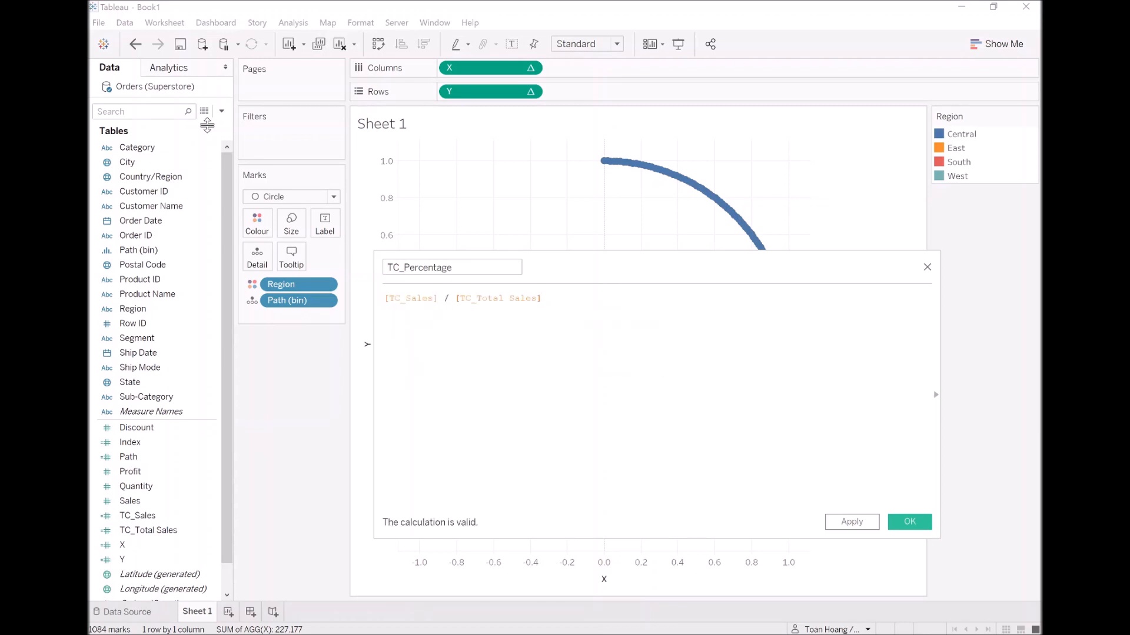
pyautogui.click(917, 525)
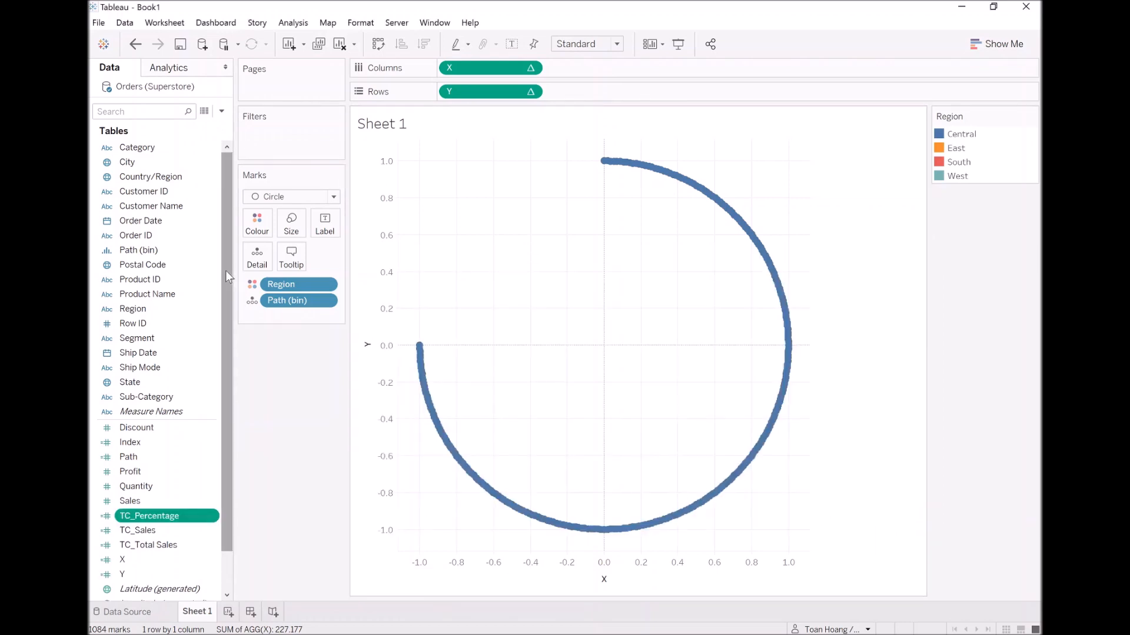
# Create a calculated field named TC_ Percentage (Adjusted) with the formula [TC_Percentage] / WINDOW_MAX([TC_Percentage]).
pyautogui.click(223, 112)
pyautogui.click(222, 119)
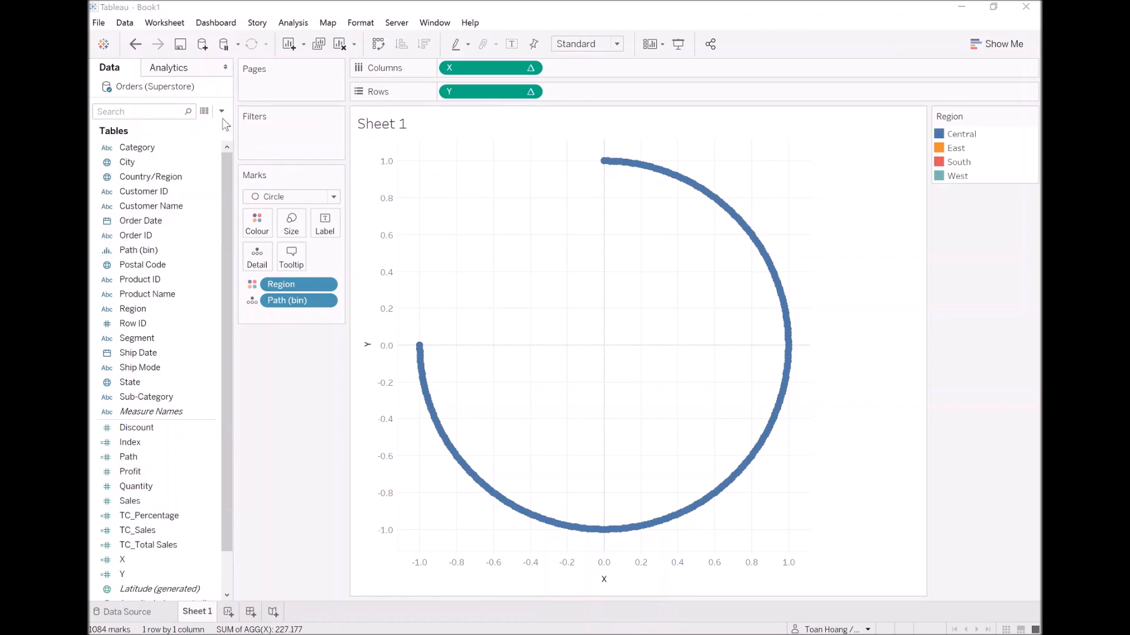
pyautogui.write('TC_ Percentage')
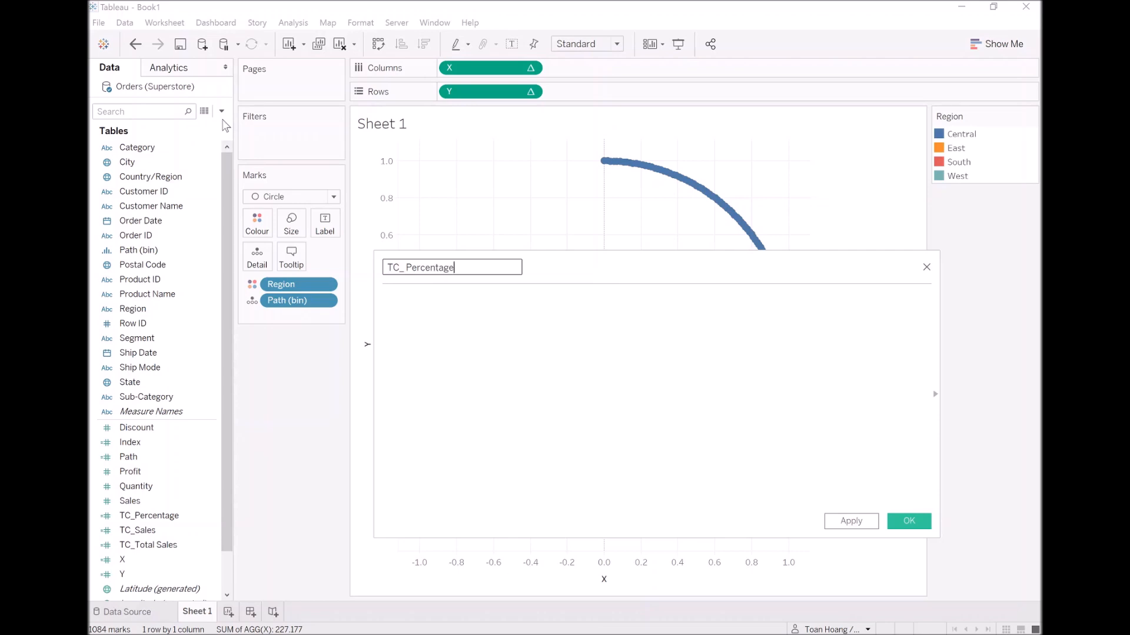
pyautogui.write(' (Adjusted')
pyautogui.press('Tab')
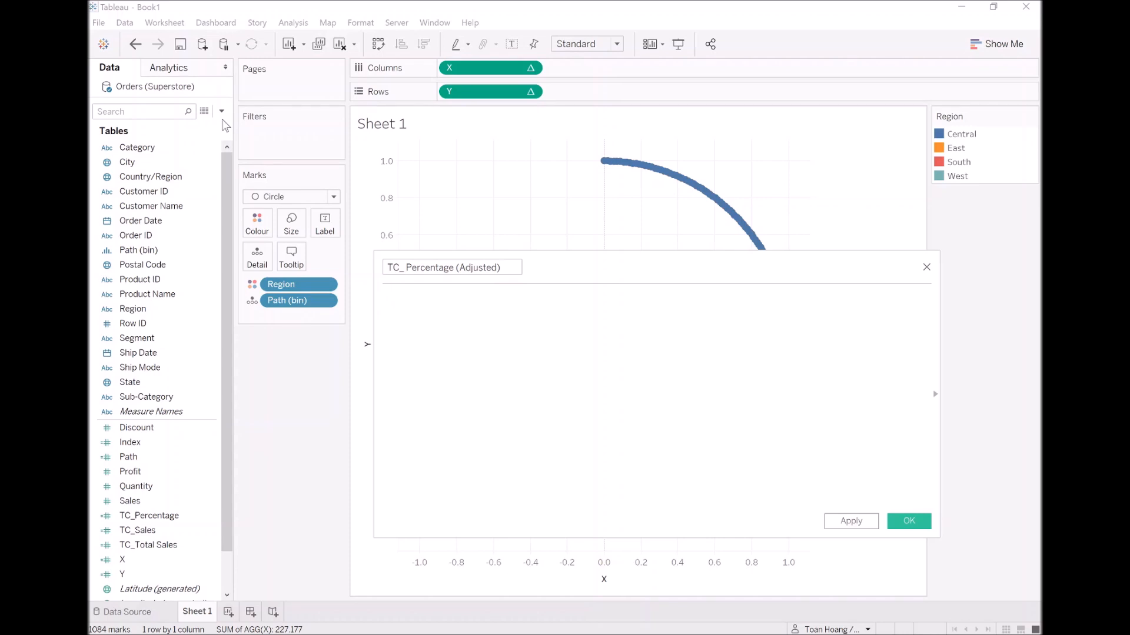
pyautogui.write('[TC_Percentage]')
pyautogui.press('Return')
pyautogui.write('/ WINDOW')
pyautogui.press('Down')
pyautogui.press('Down')
pyautogui.press('Down')
pyautogui.press('Down')
pyautogui.press('Down')
pyautogui.press('Return')
pyautogui.write('[TC_Percentage]')
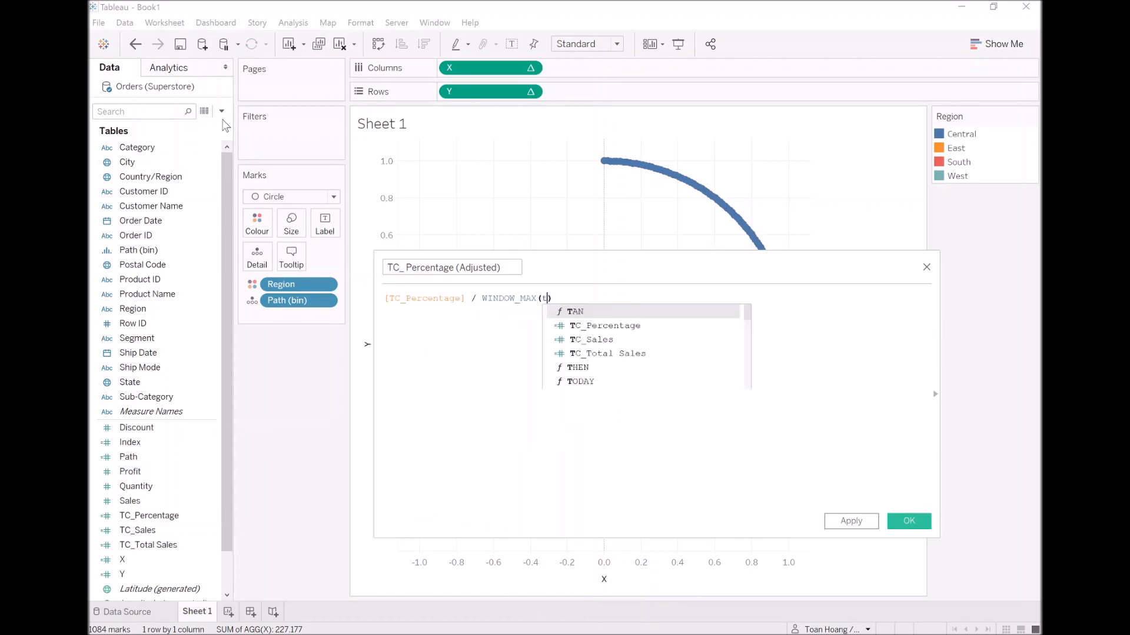
pyautogui.press('Return')
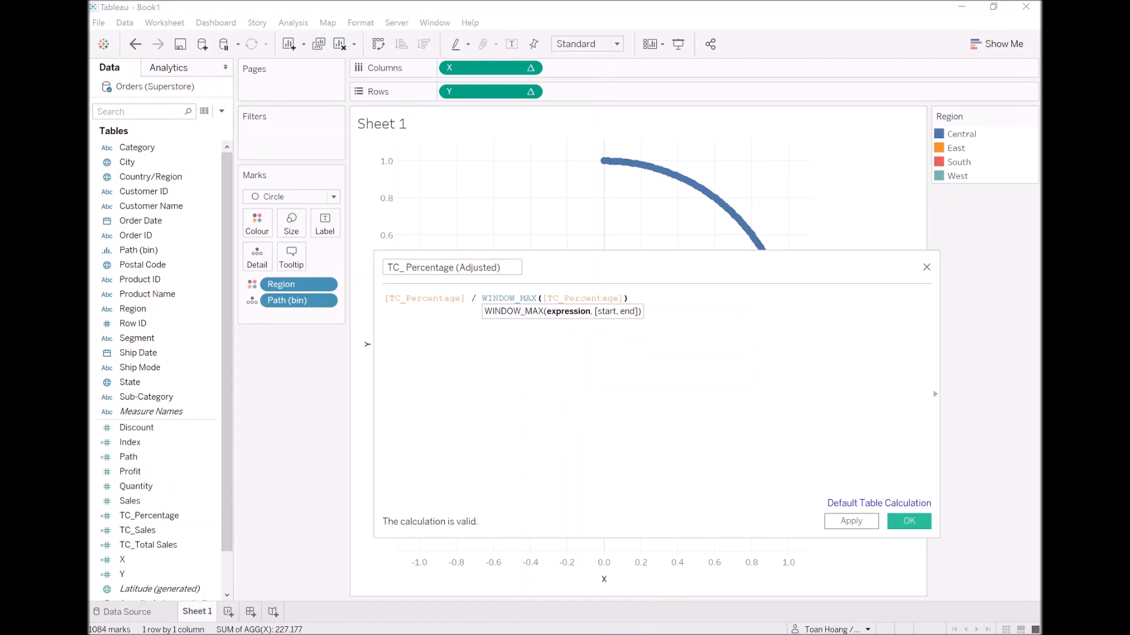
pyautogui.click(851, 521)
pyautogui.click(915, 525)
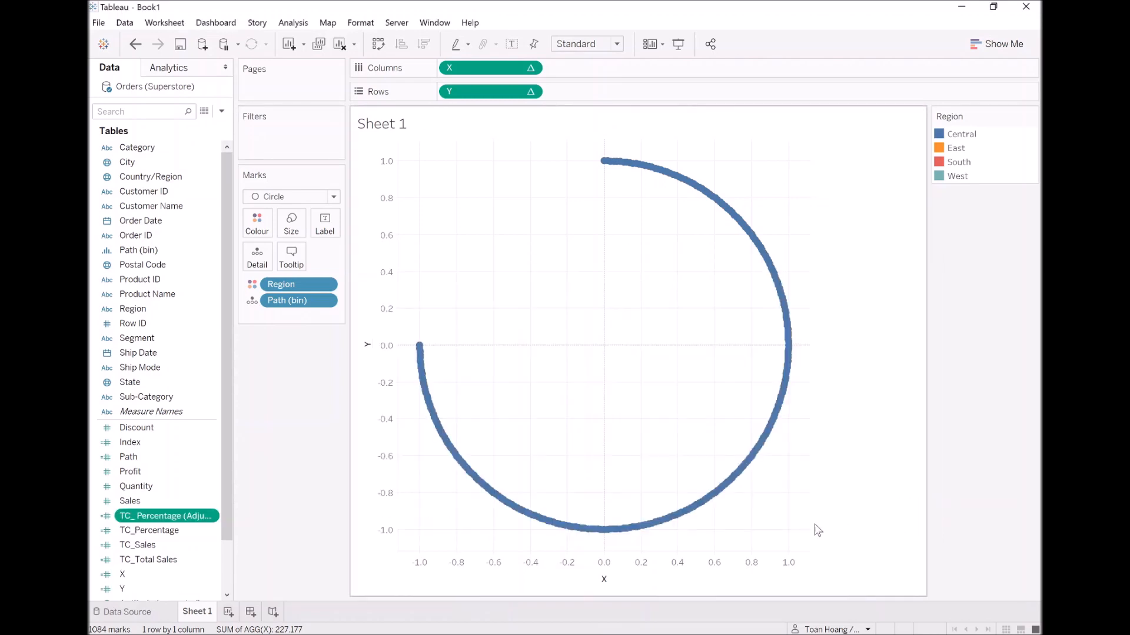
# Create a calculated field named TC_Rank with the formula INDEX().
pyautogui.click(222, 113)
pyautogui.click(216, 123)
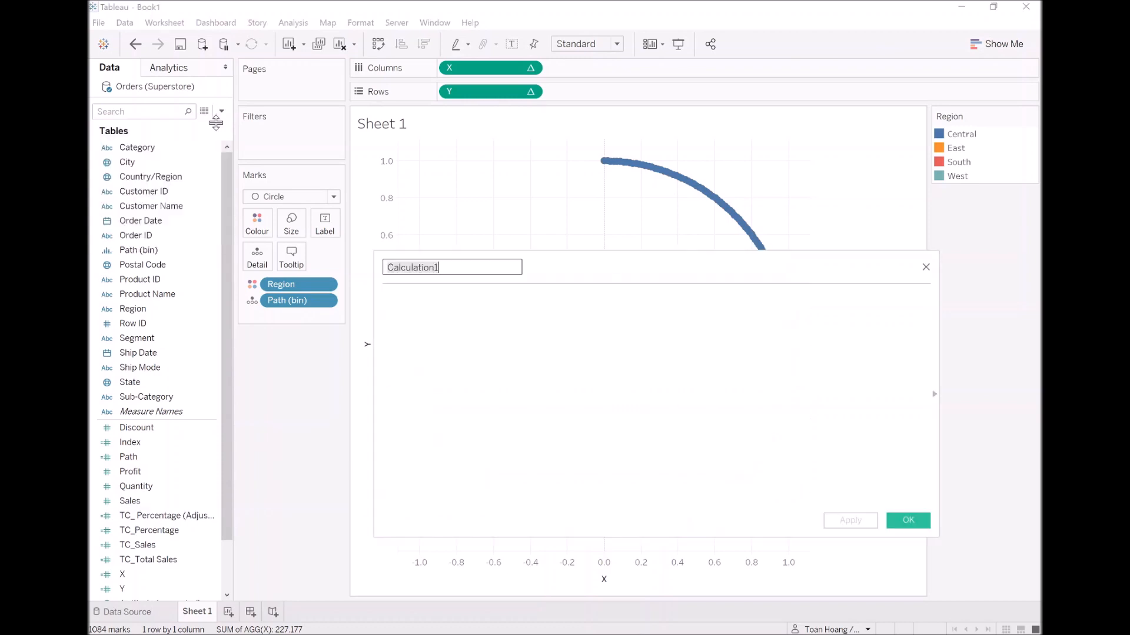
pyautogui.write('TC_Rank')
pyautogui.press('Tab')
pyautogui.write('Inde')
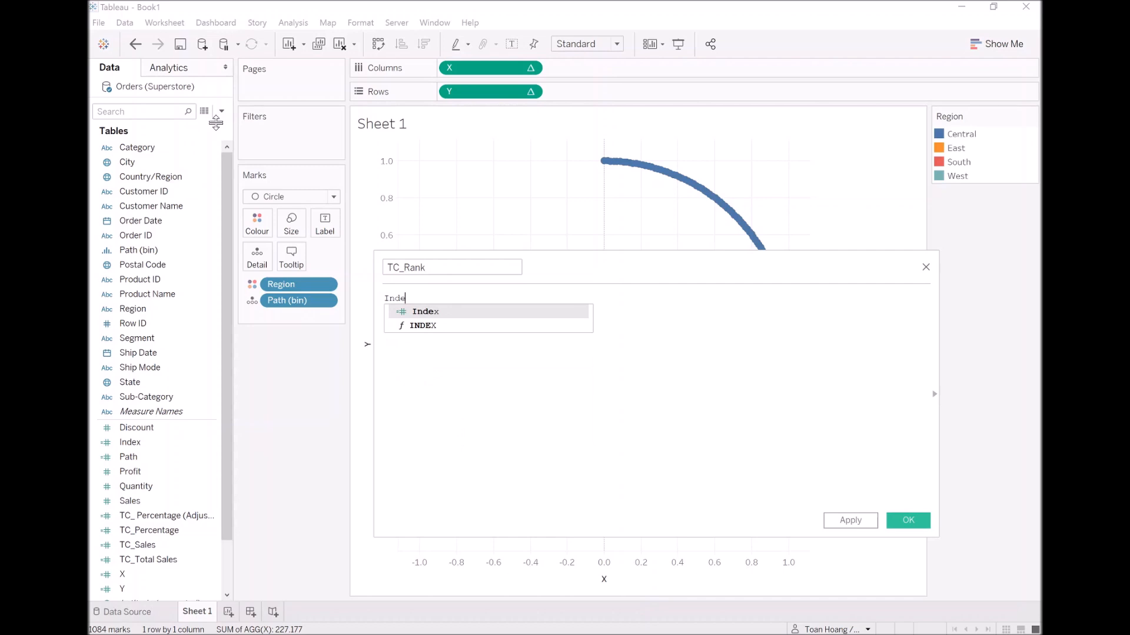
pyautogui.press('Down')
pyautogui.press('Return')
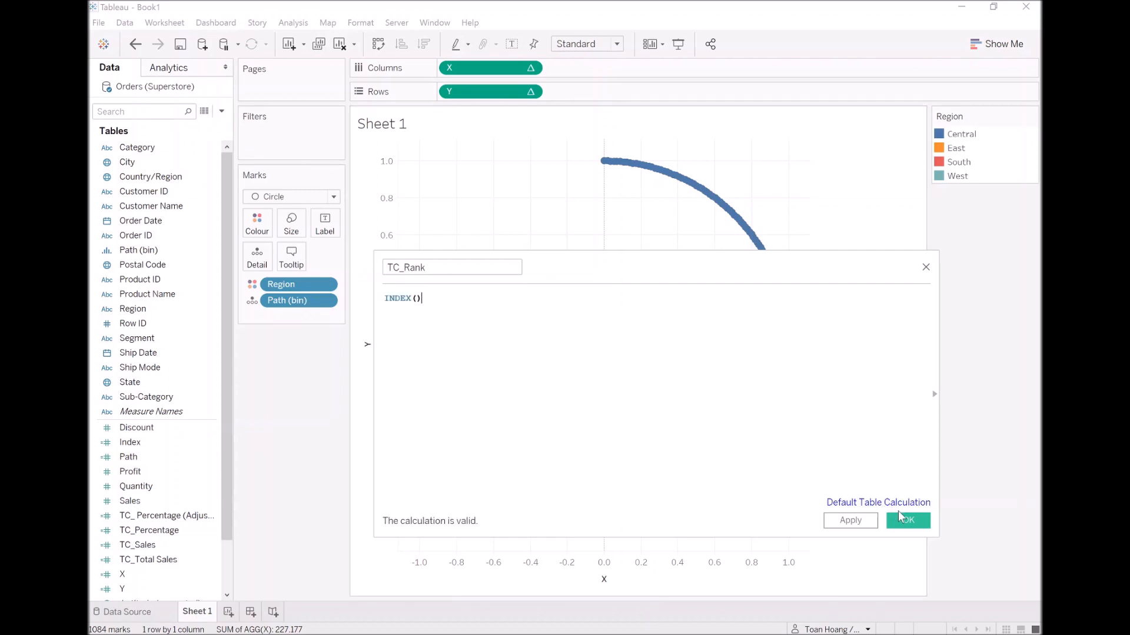
pyautogui.click(908, 521)
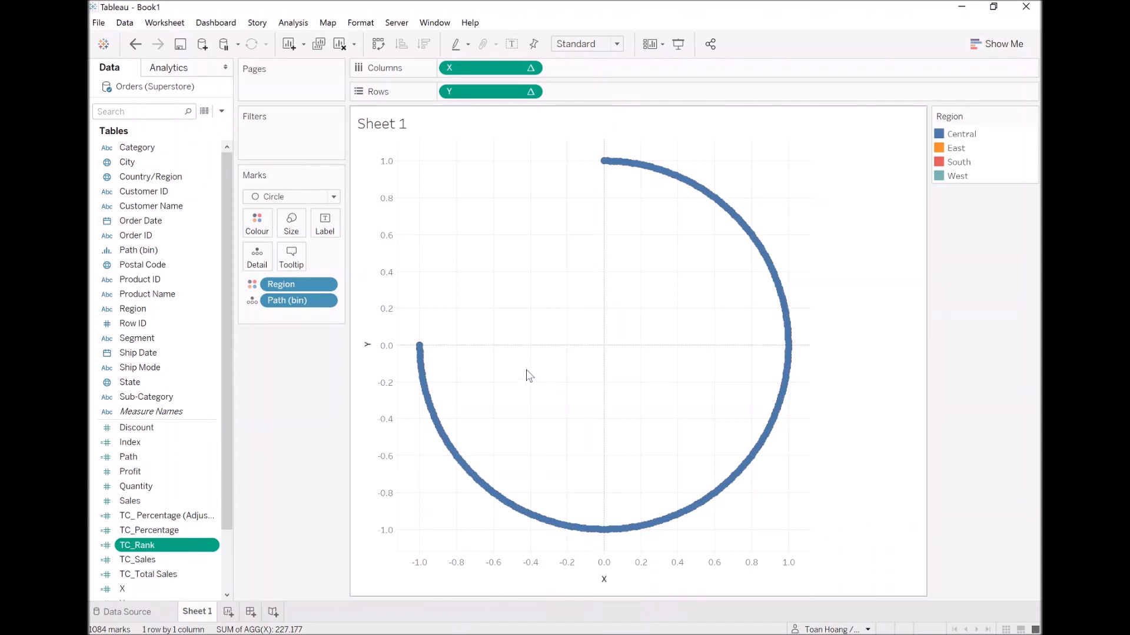
# Edit the X calculated field so that [Index] is multiplied by [TC_ Percentage (Adjusted)] inside the RADIANS function.
pyautogui.scroll(-1, 174, 443)
pyautogui.scroll(-1, 174, 443)
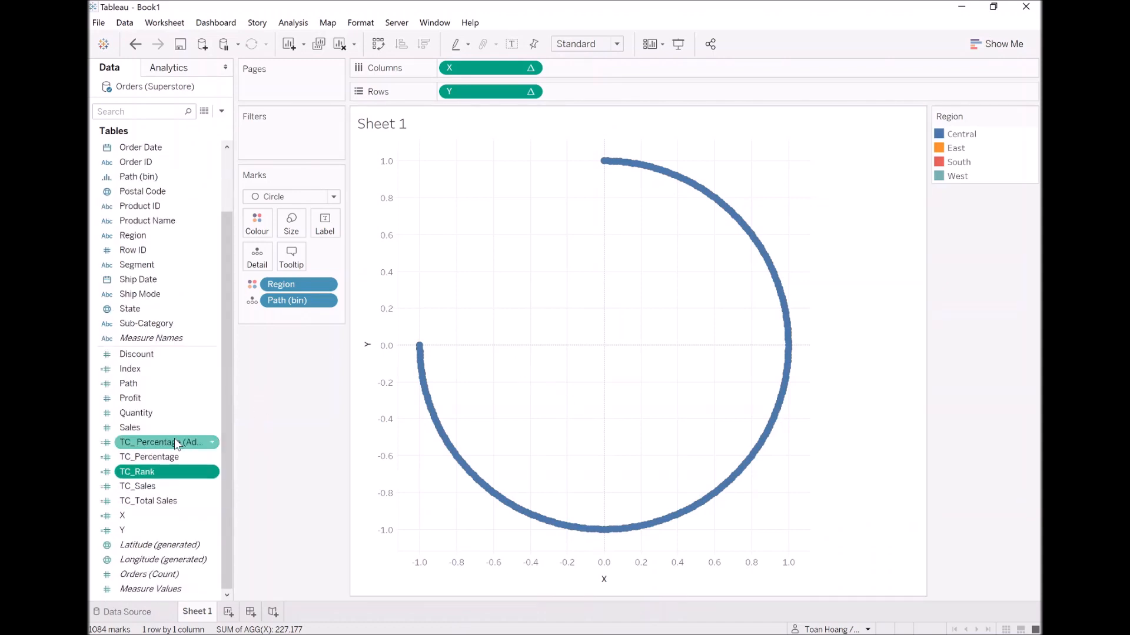
pyautogui.rightClick(138, 513)
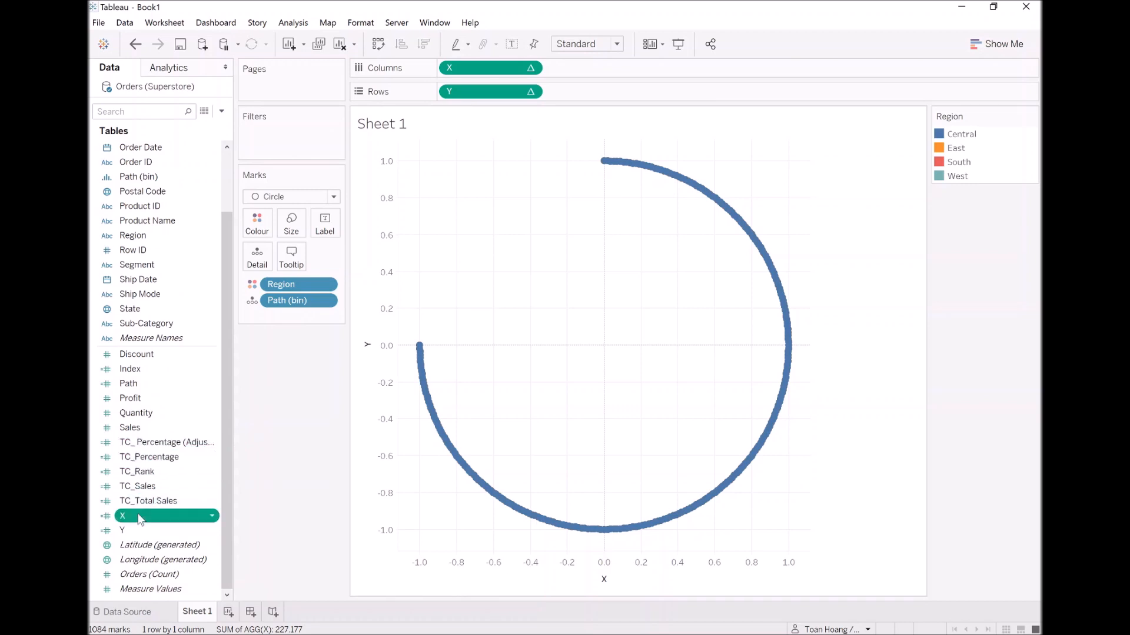
pyautogui.click(189, 303)
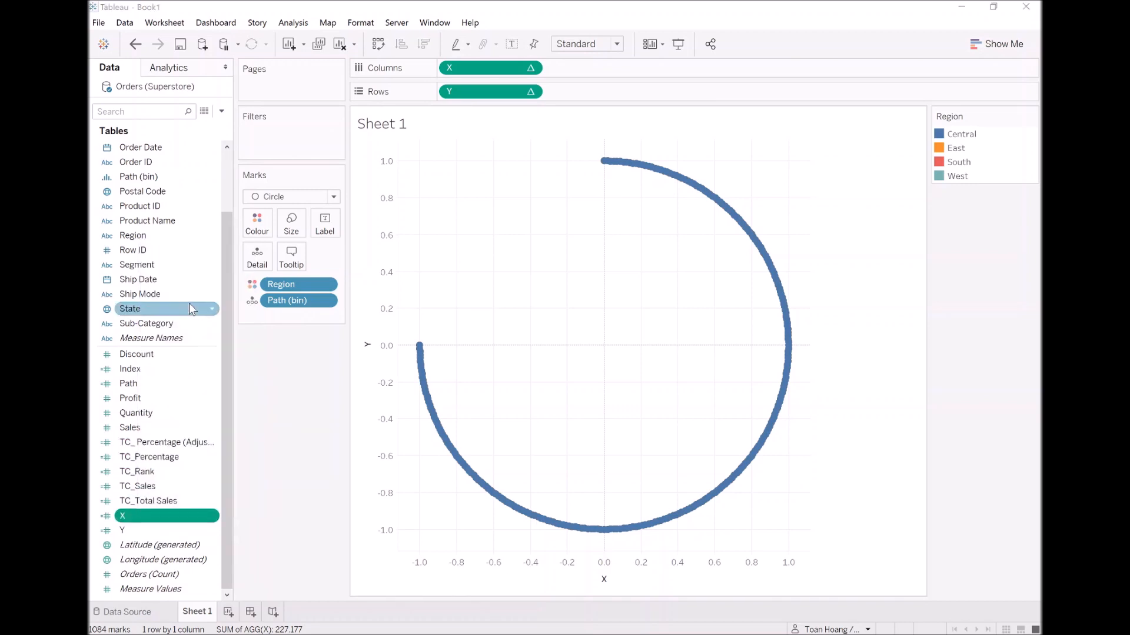
pyautogui.click(487, 298)
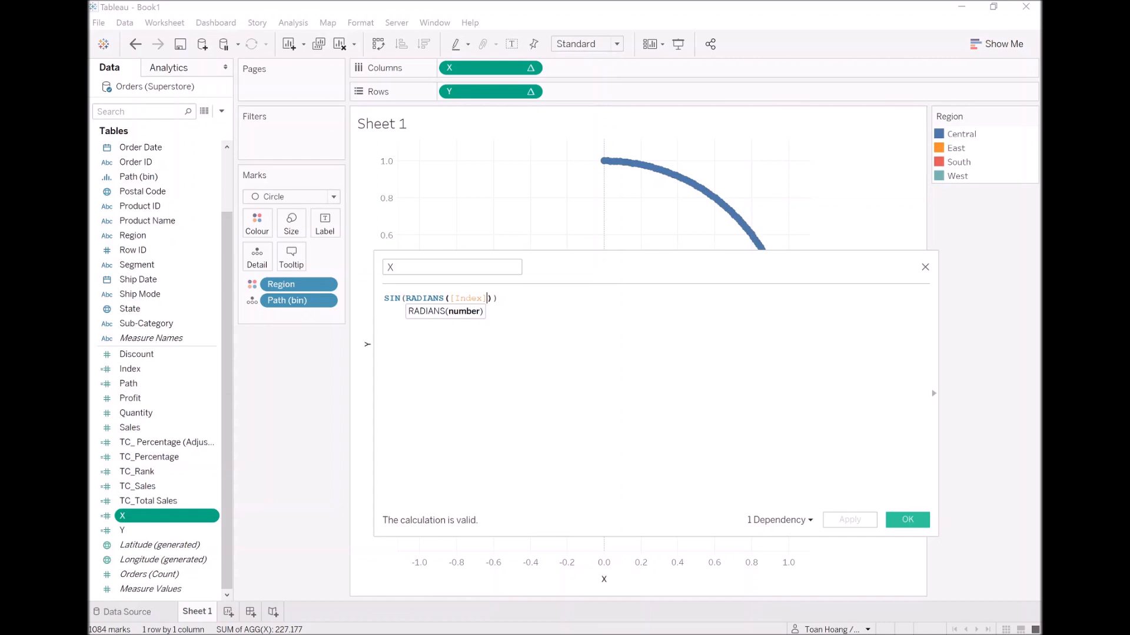
pyautogui.write('*')
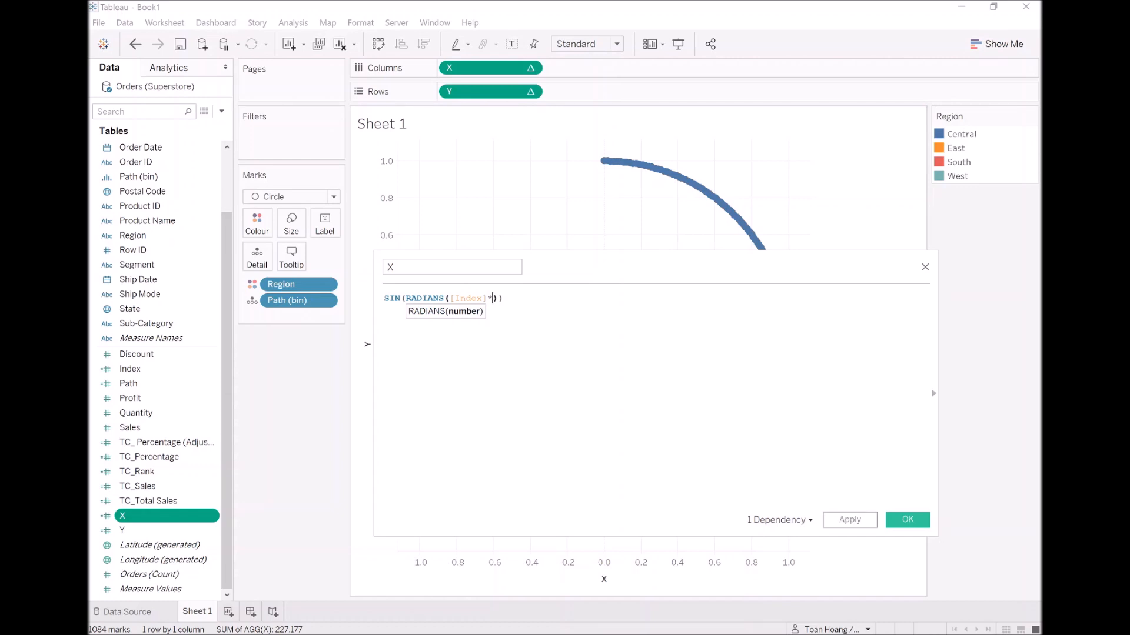
pyautogui.write('tc')
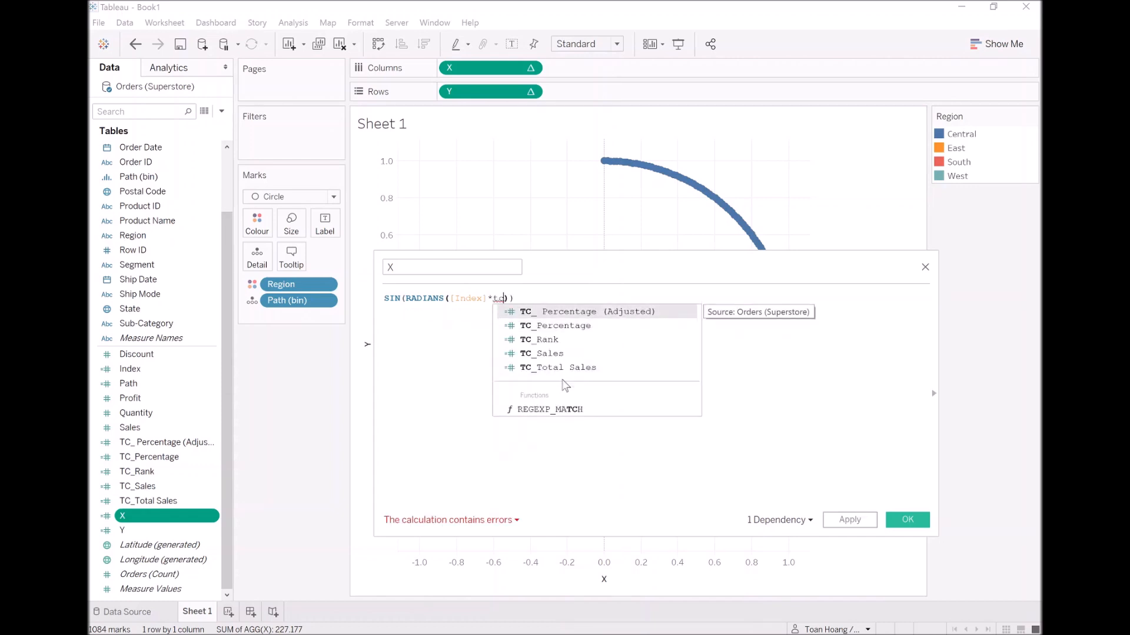
pyautogui.press('Return')
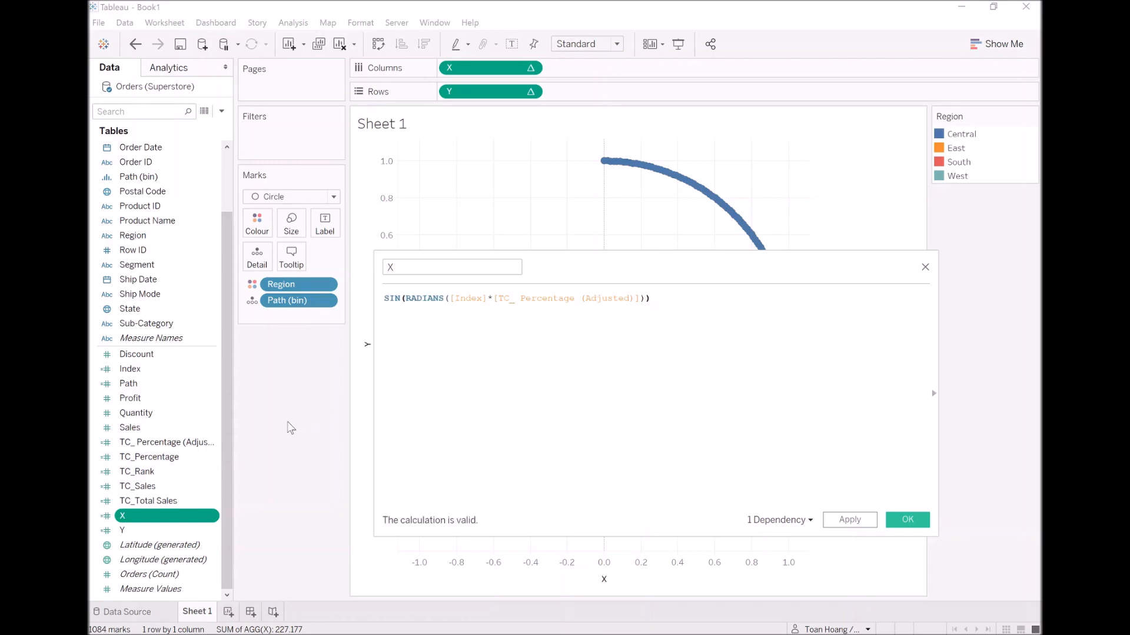
# Rename the adjusted percentage field to TC_Percentage (Adjusted), without the space after the underscore.
pyautogui.rightClick(169, 445)
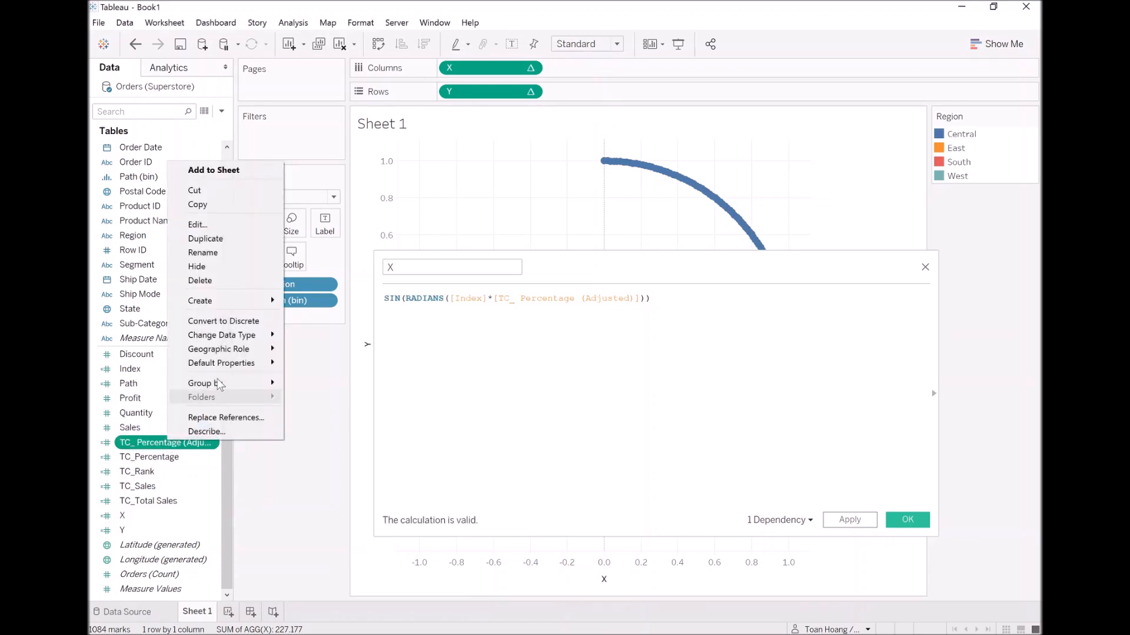
pyautogui.click(195, 252)
pyautogui.press('Left')
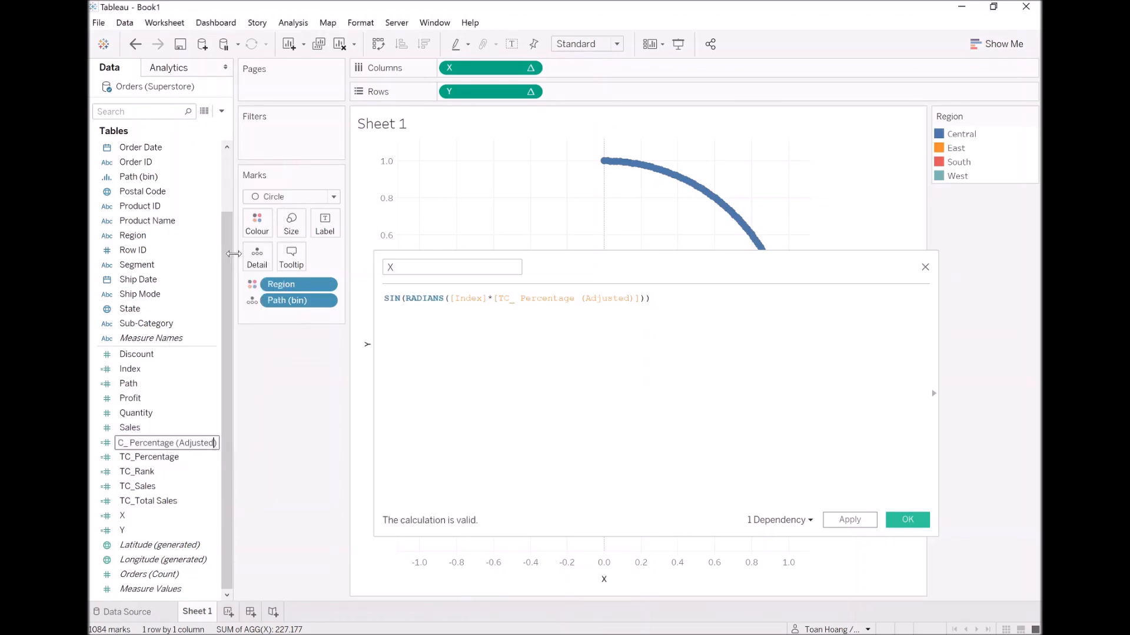
pyautogui.press('BackSpace')
pyautogui.press('Return')
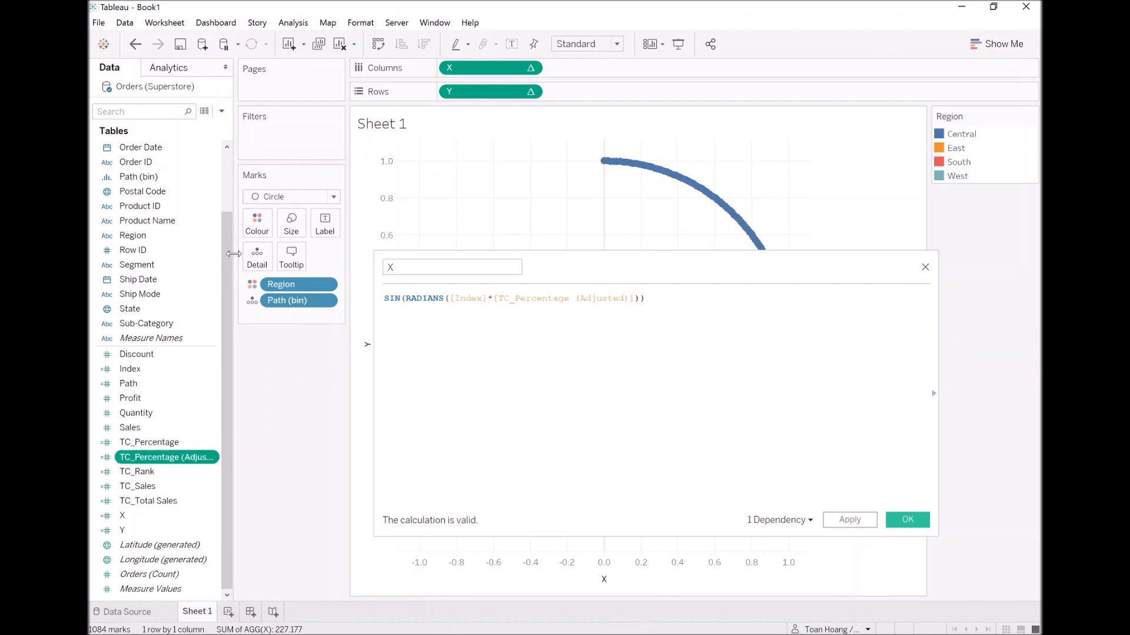
# Multiply the whole SIN expression in the X calculation by [TC_Rank] and save the field.
pyautogui.click(646, 298)
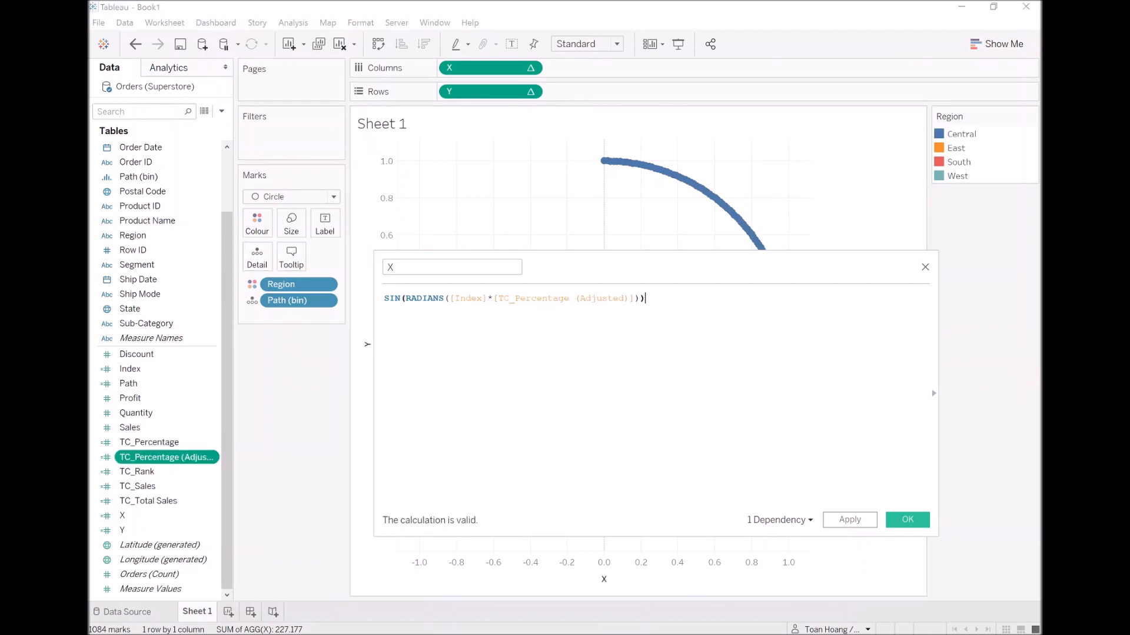
pyautogui.write('* [TC_Rank]')
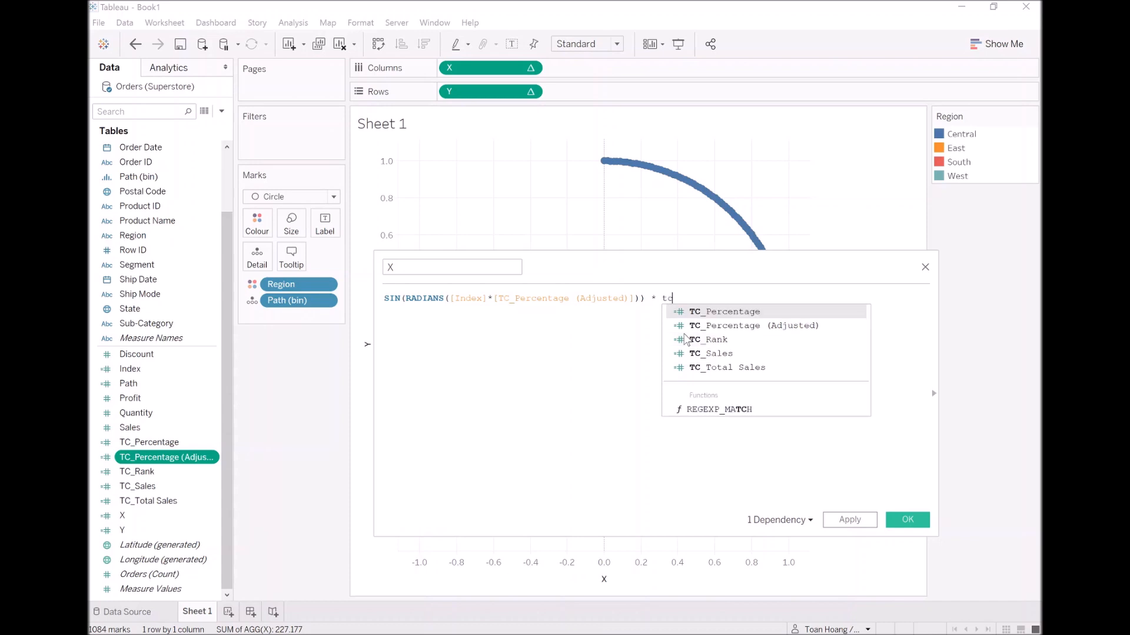
pyautogui.press('Down')
pyautogui.press('Down')
pyautogui.press('Return')
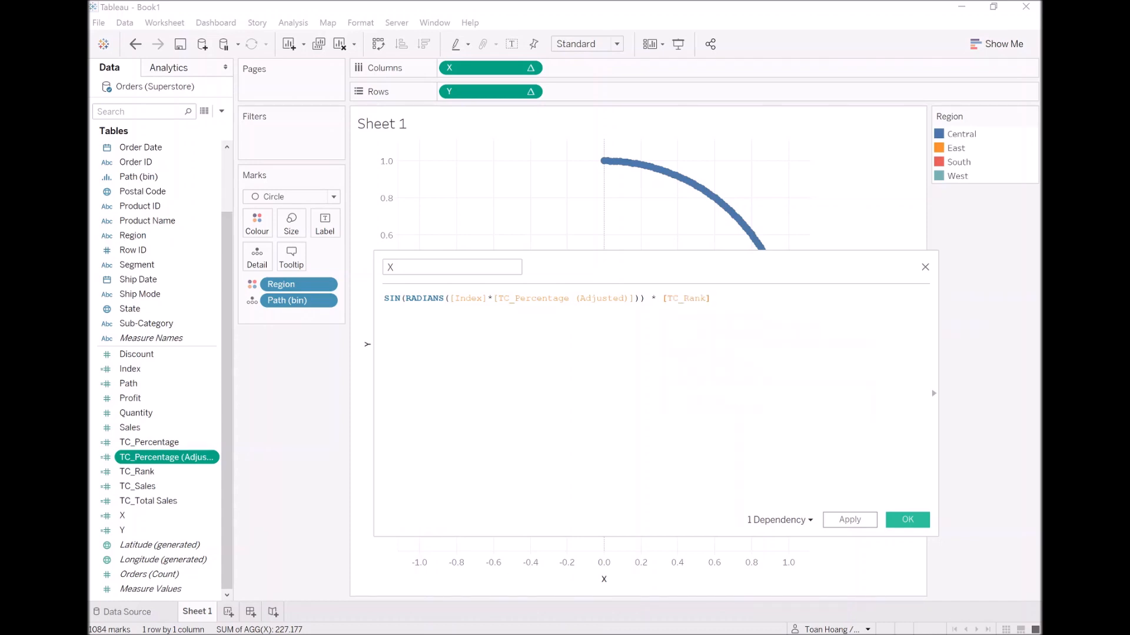
pyautogui.click(906, 519)
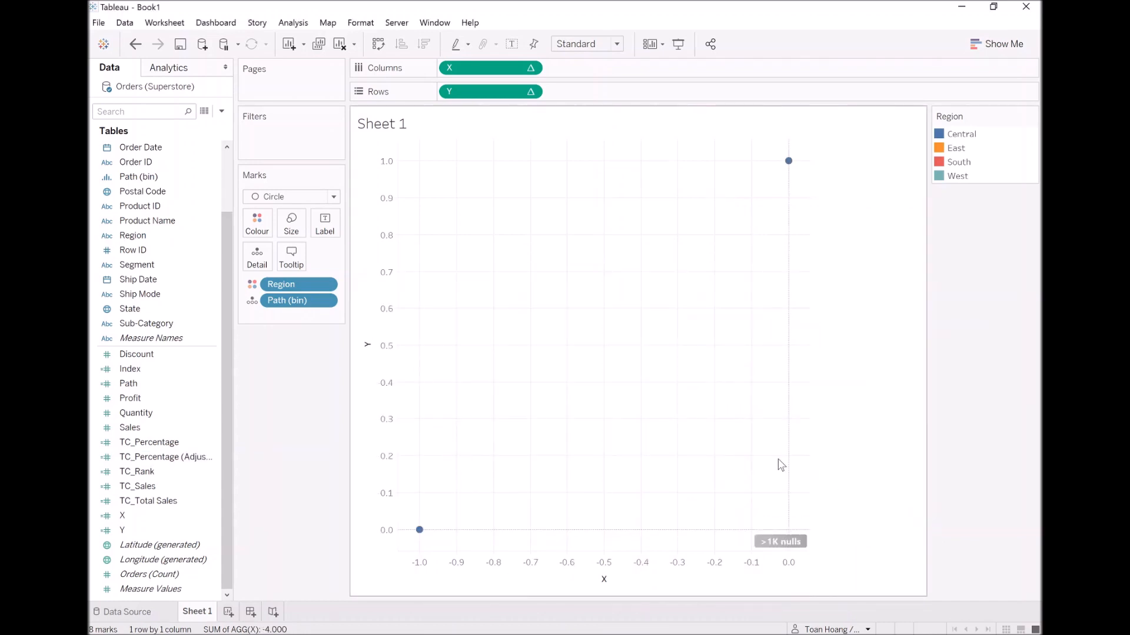
# Change the Y calculated field's formula to COS(RADIANS([Index]*[TC_Percentage (Adjusted)])) * [TC_Rank] and save it.
pyautogui.click(152, 530)
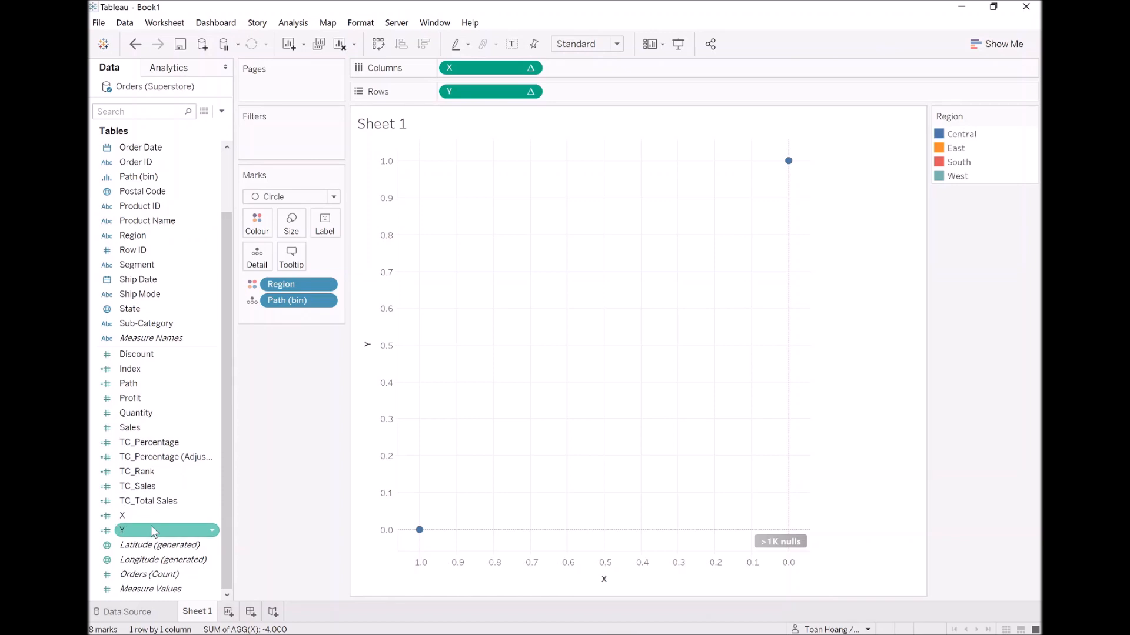
pyautogui.rightClick(151, 528)
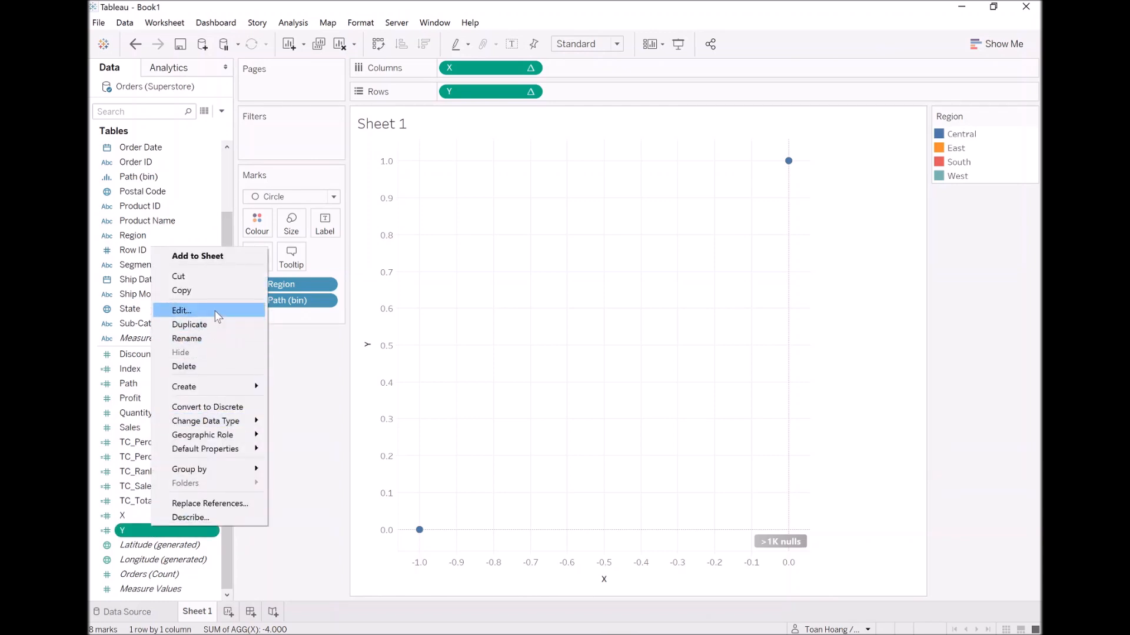
pyautogui.click(214, 311)
pyautogui.click(487, 299)
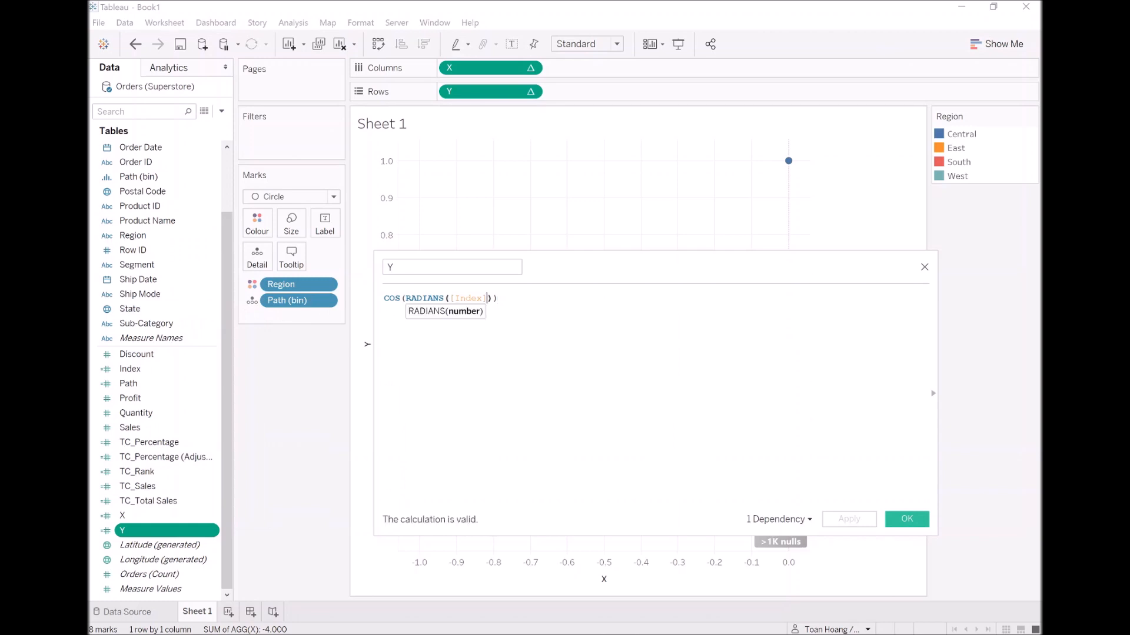
pyautogui.write('*tc')
pyautogui.press('Down')
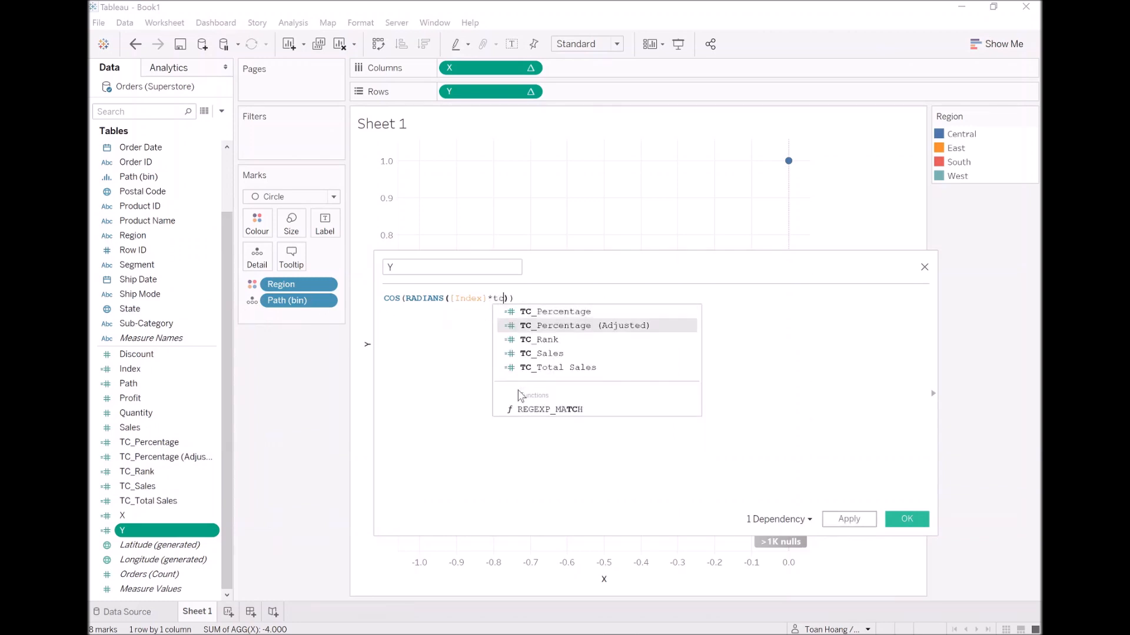
pyautogui.press('Return')
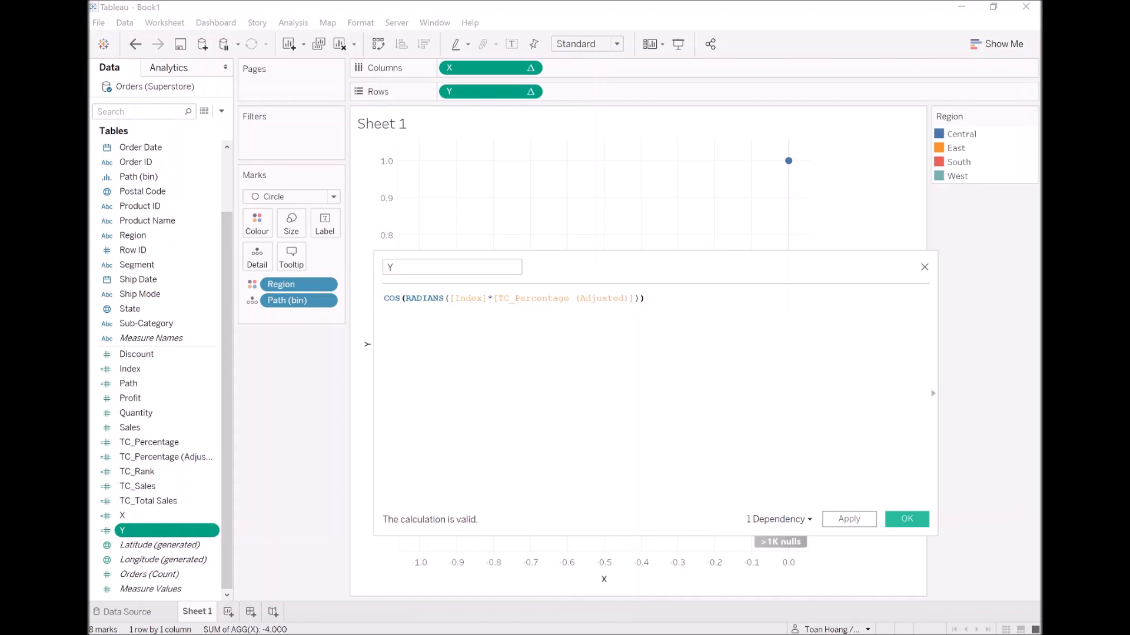
pyautogui.write('* tc')
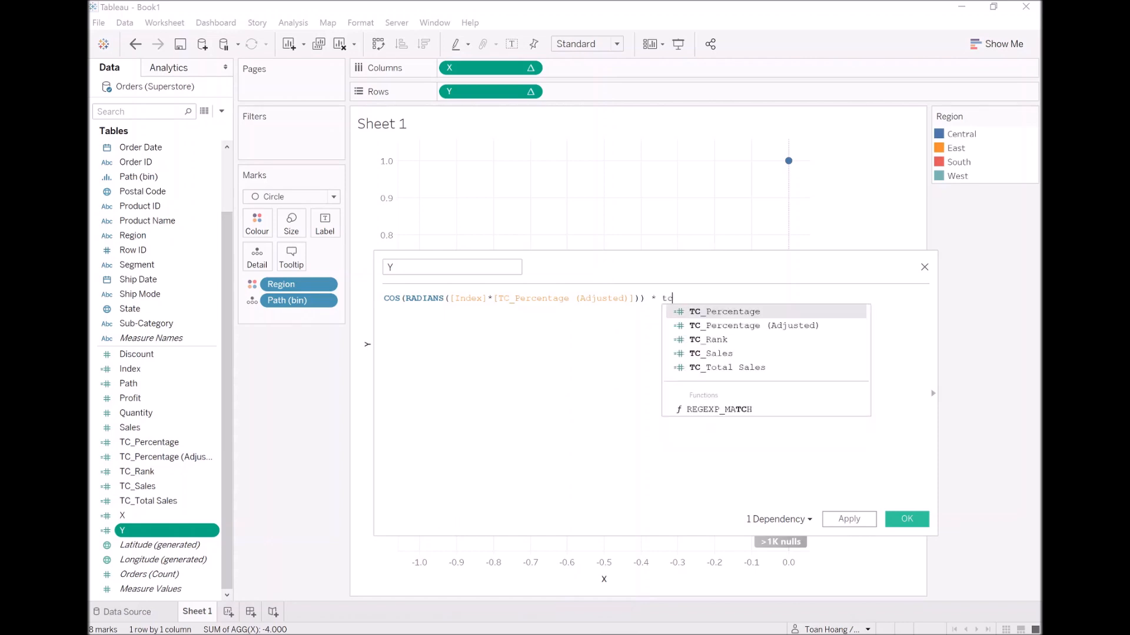
pyautogui.press('Down')
pyautogui.press('Down')
pyautogui.press('Return')
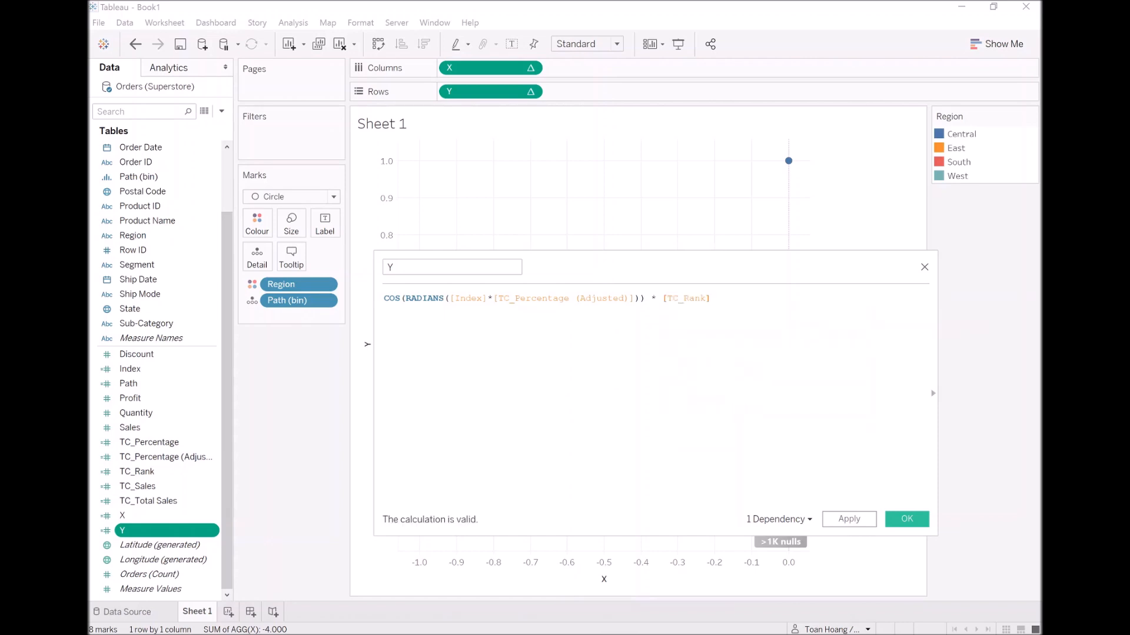
pyautogui.click(909, 522)
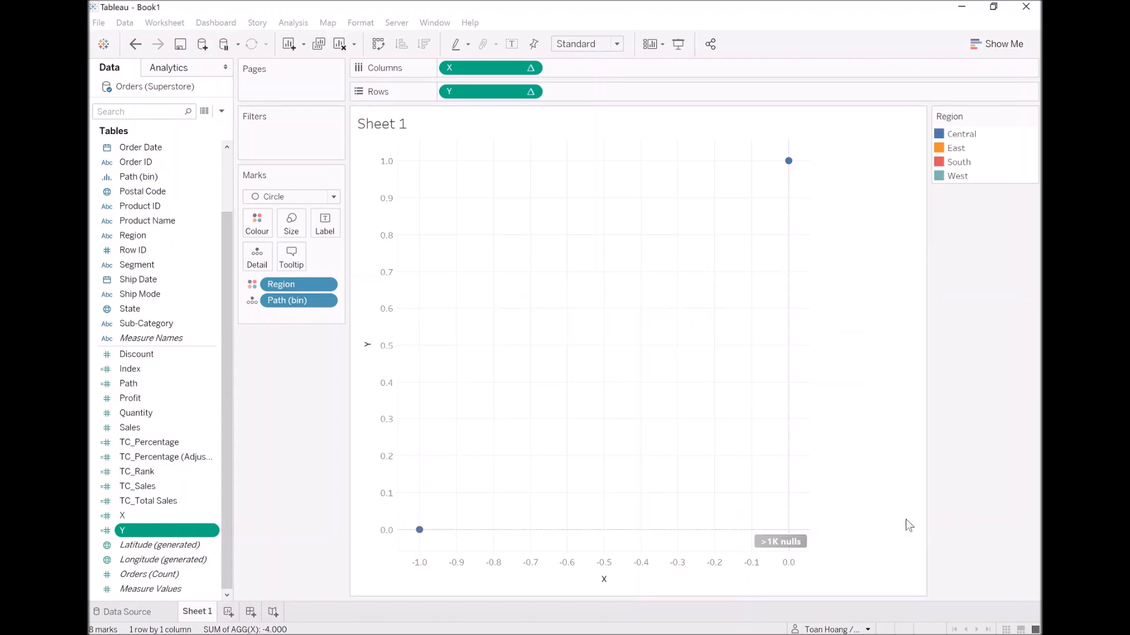
# Set the X table calculation on Columns to compute using Path (bin).
pyautogui.rightClick(500, 73)
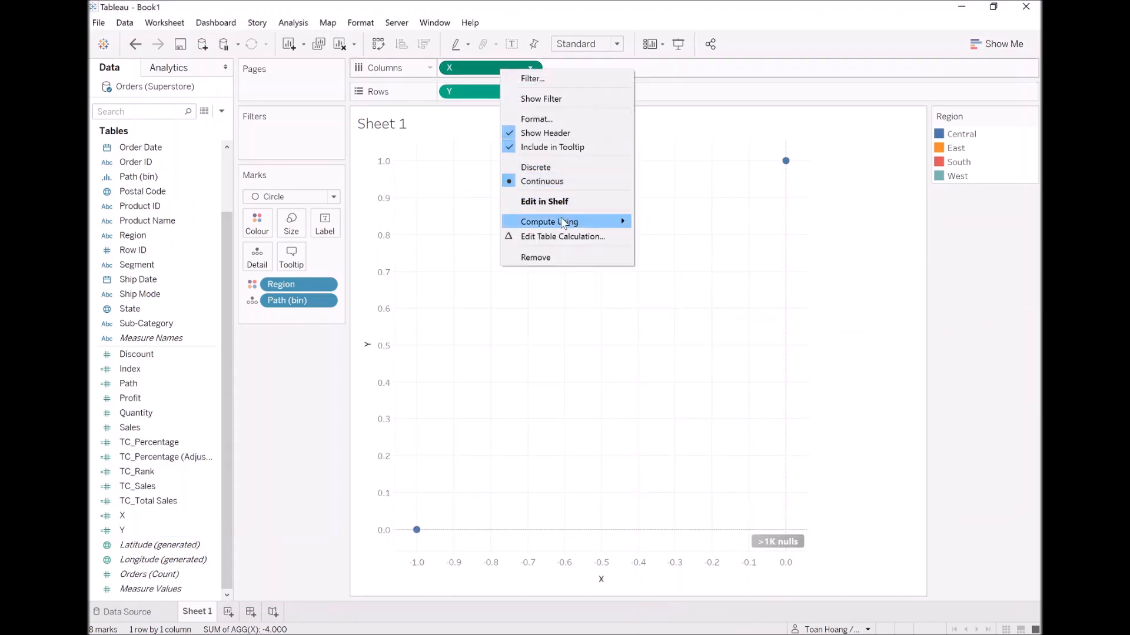
pyautogui.moveTo(564, 221)
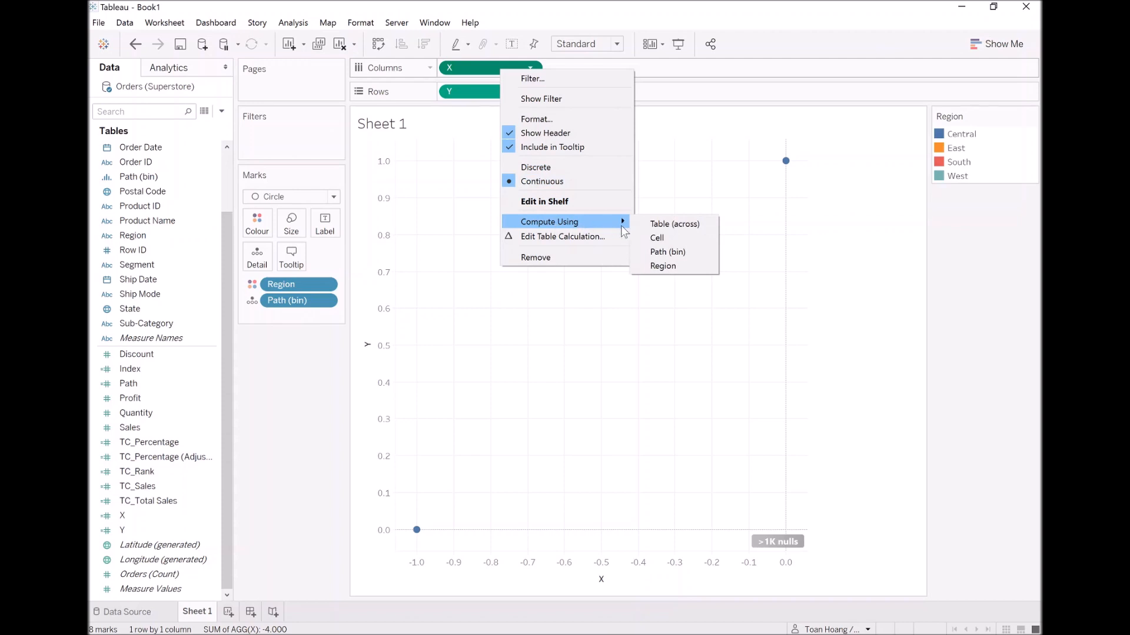
pyautogui.click(665, 254)
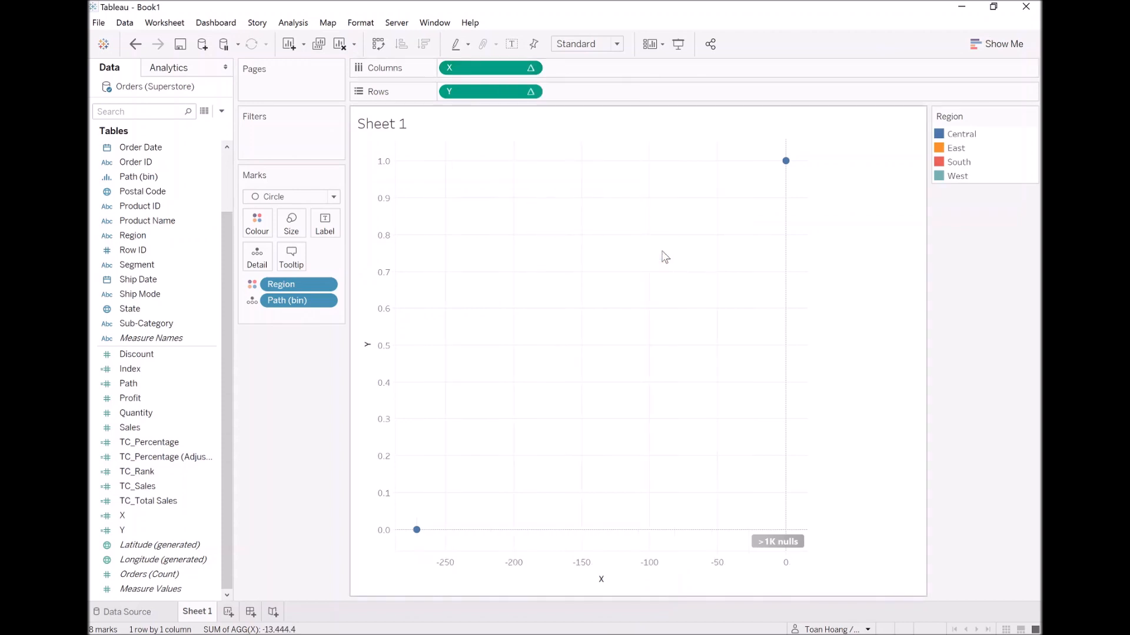
# Set the Y table calculation on Rows to compute using Path (bin).
pyautogui.rightClick(478, 91)
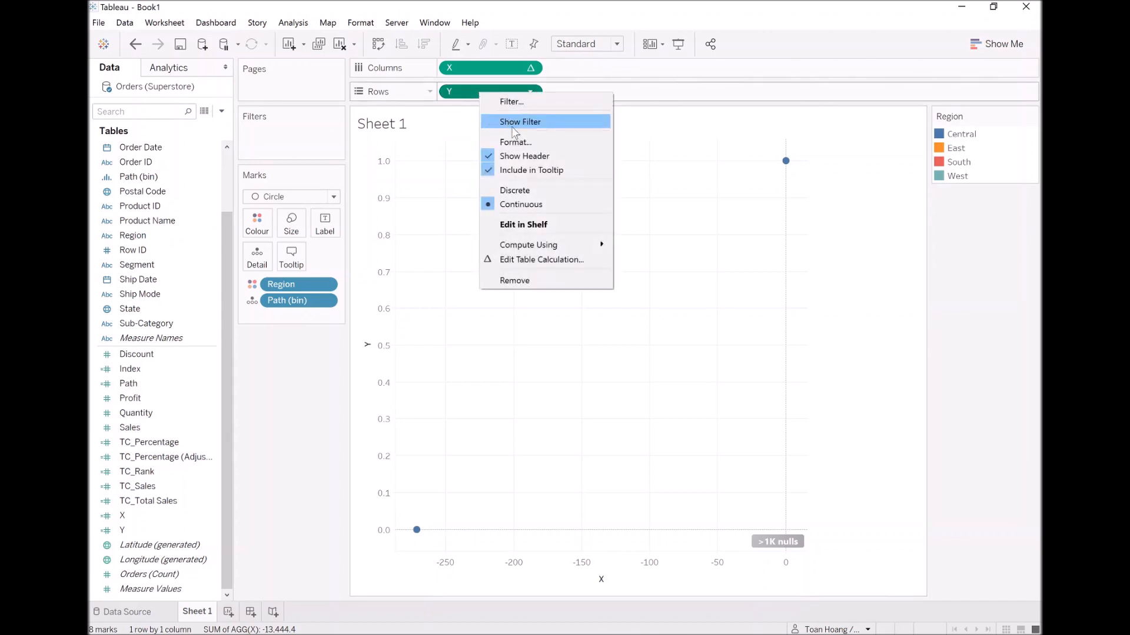
pyautogui.moveTo(538, 244)
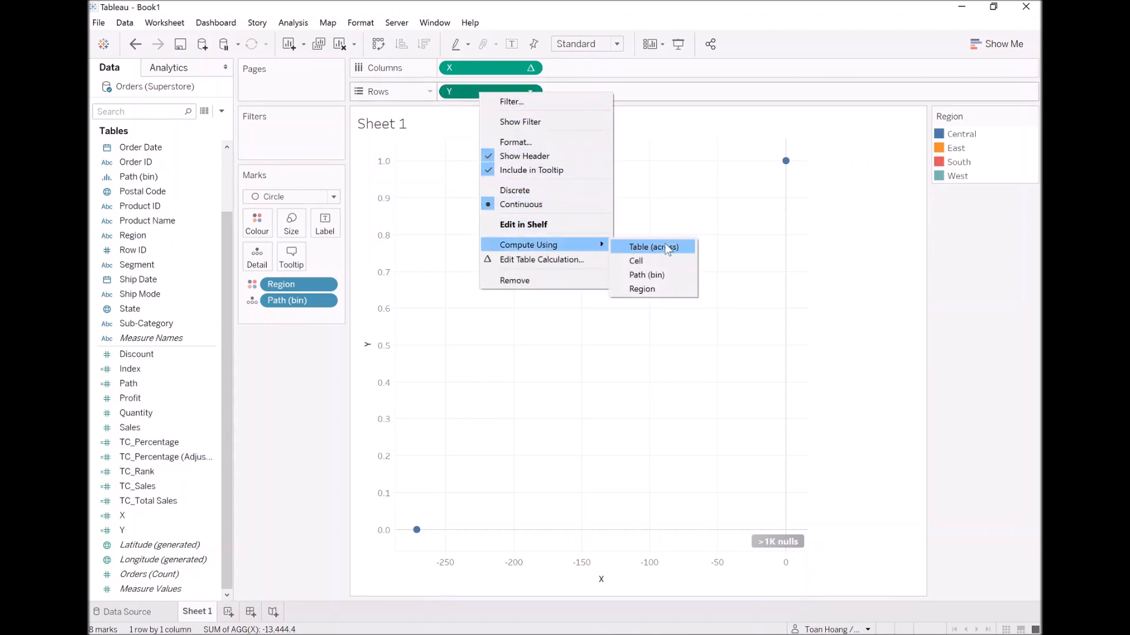
pyautogui.click(662, 275)
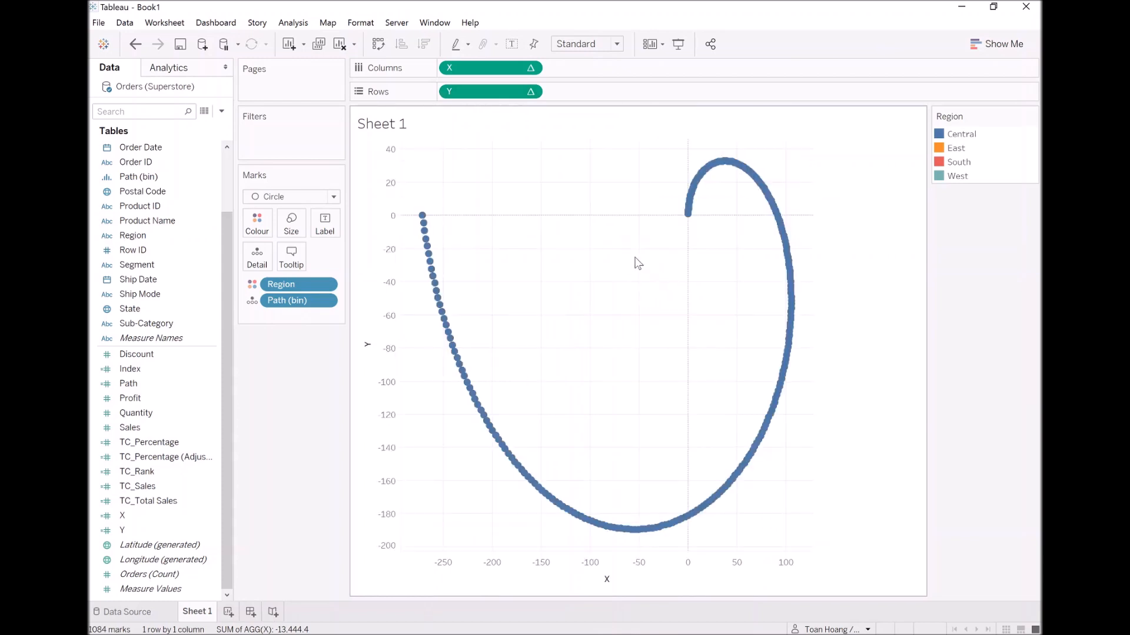
# In the X table calculation, include Region along with Path (bin) for the nested TC_Total Sales calculation.
pyautogui.moveTo(748, 171)
pyautogui.rightClick(484, 67)
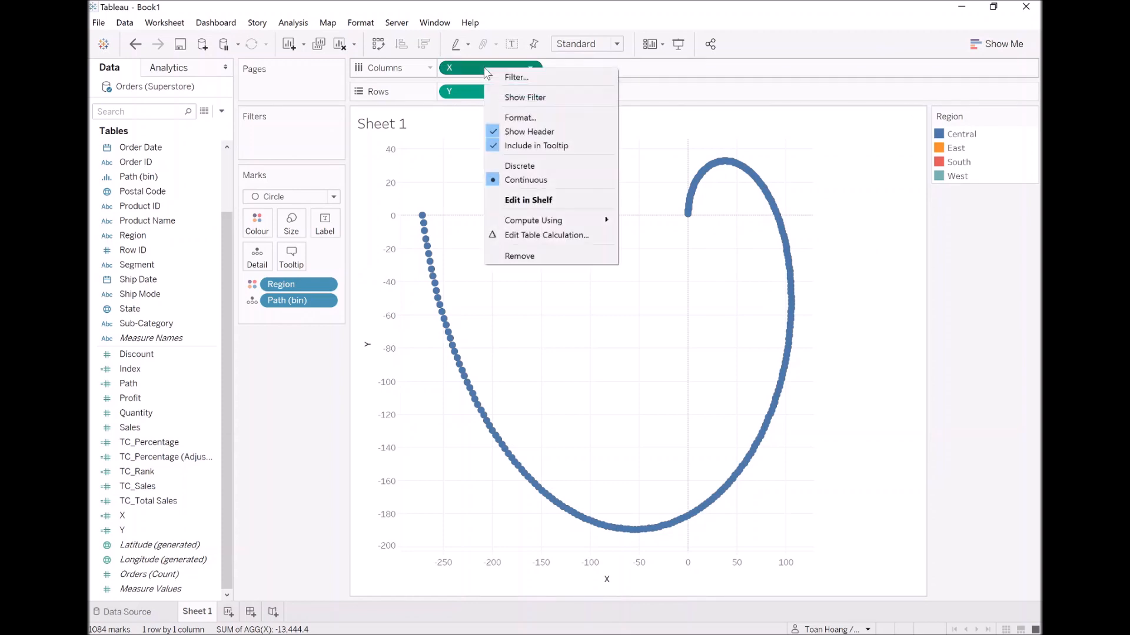
pyautogui.click(544, 235)
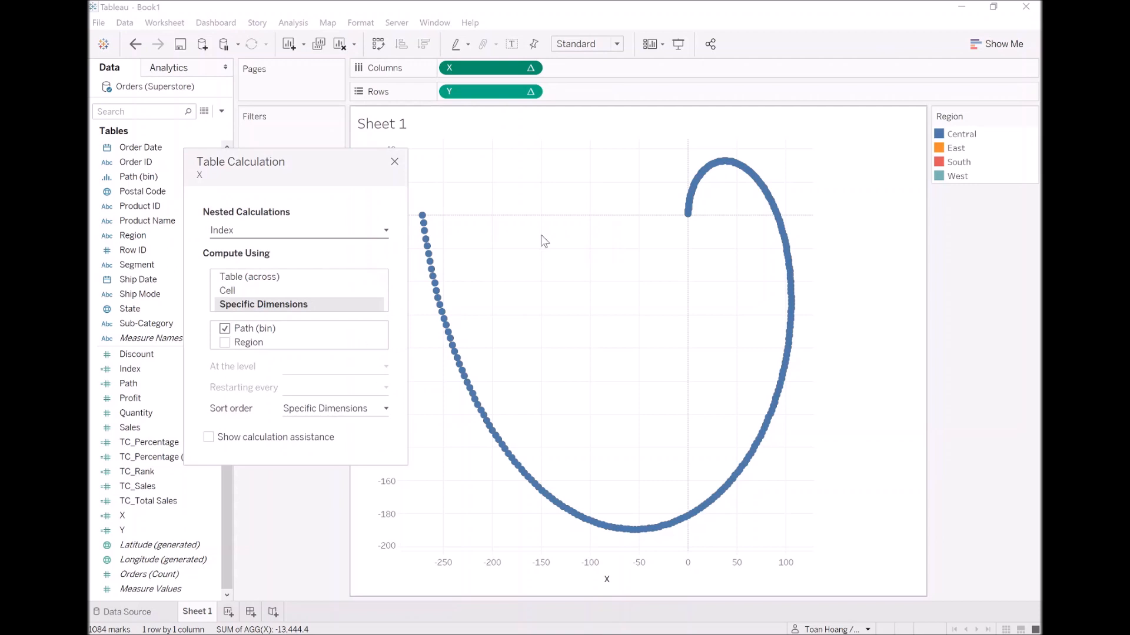
pyautogui.click(315, 229)
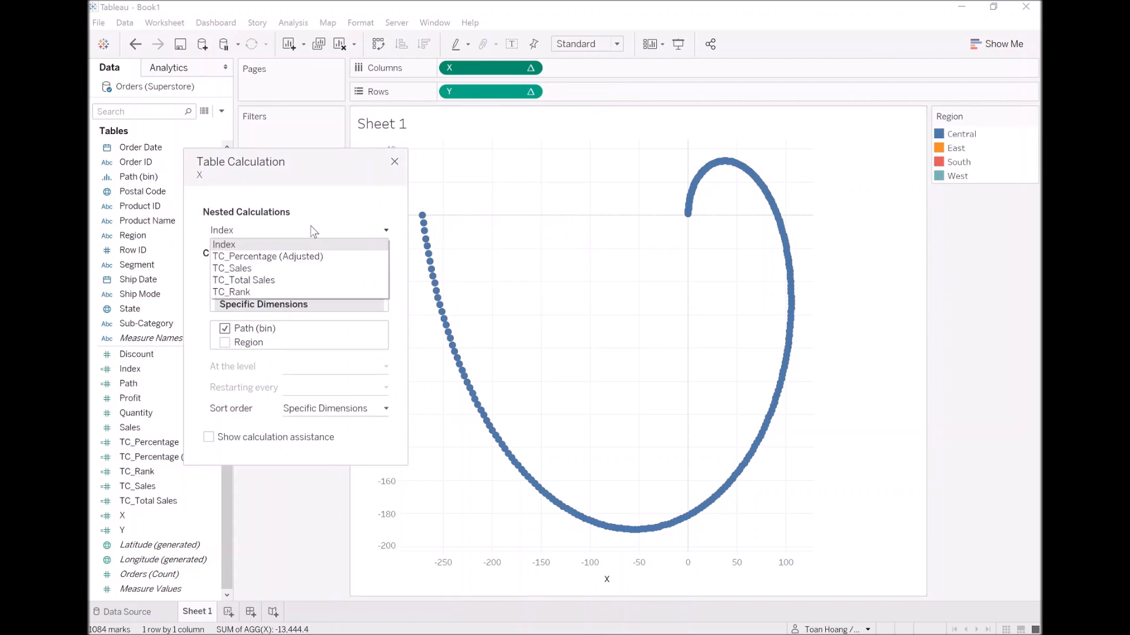
pyautogui.click(270, 284)
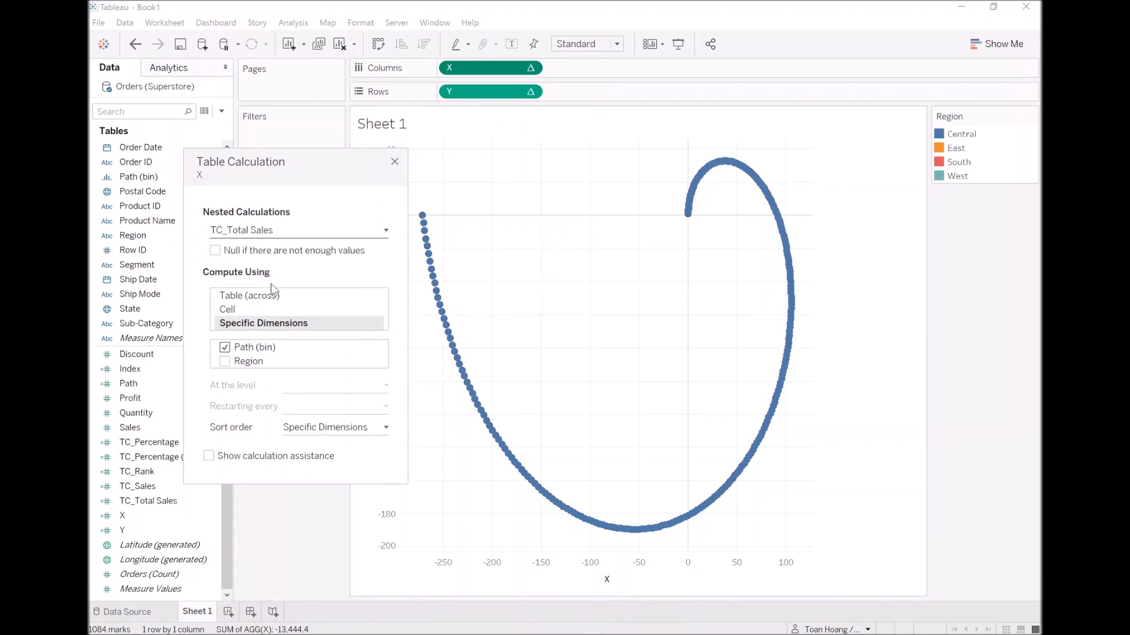
pyautogui.click(225, 362)
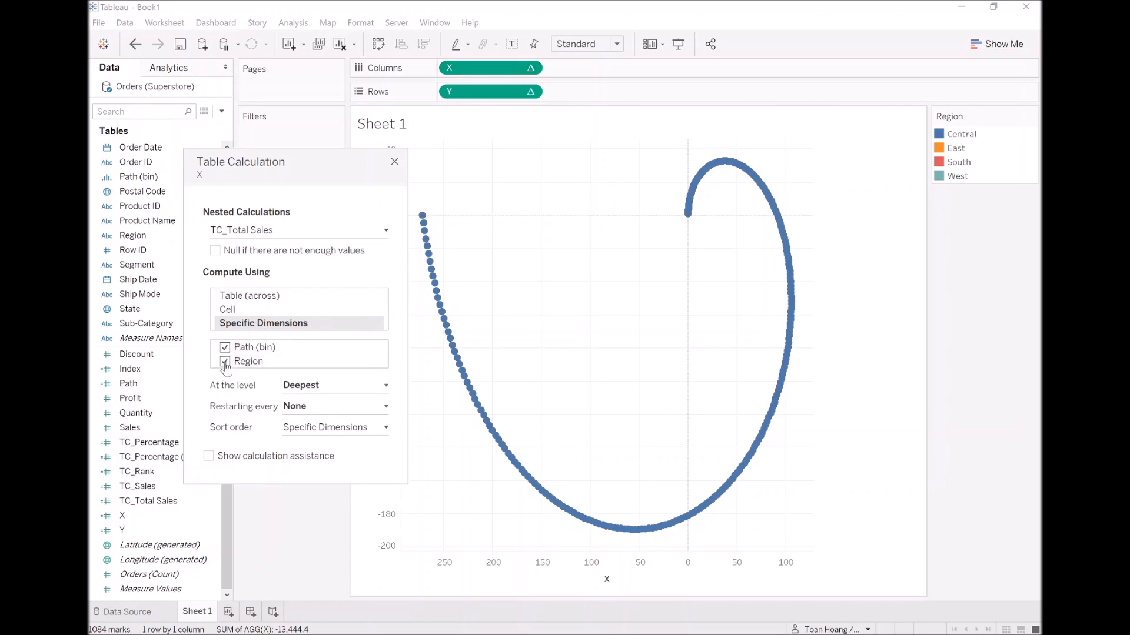
# Compute the nested TC_Rank calculation of X over Region only, excluding Path (bin).
pyautogui.click(312, 234)
pyautogui.click(285, 292)
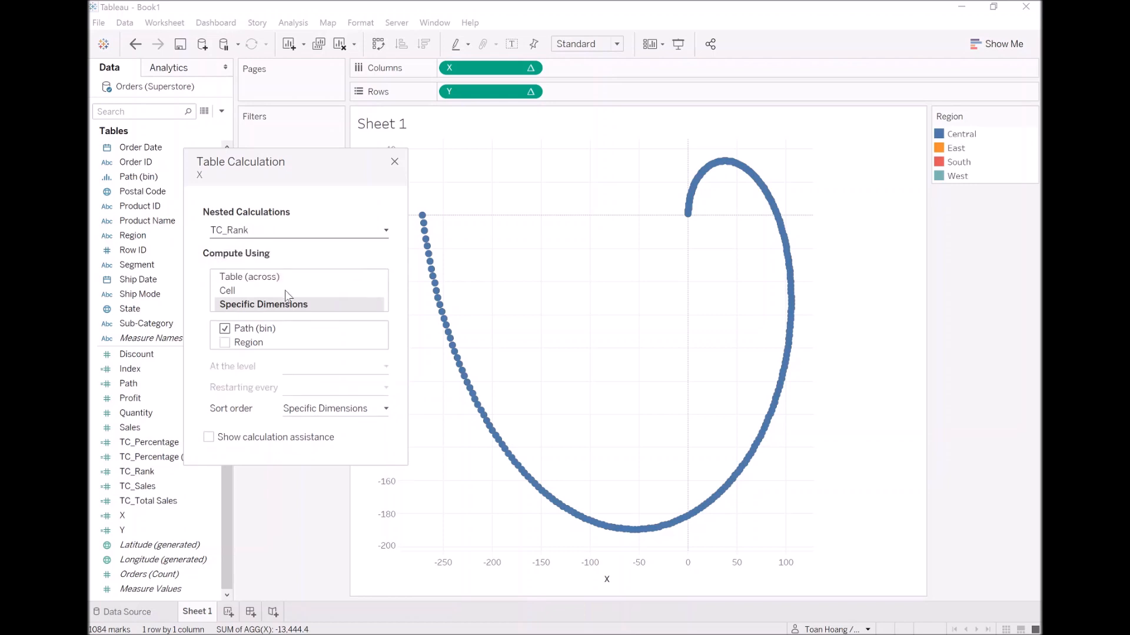
pyautogui.click(226, 328)
pyautogui.click(225, 343)
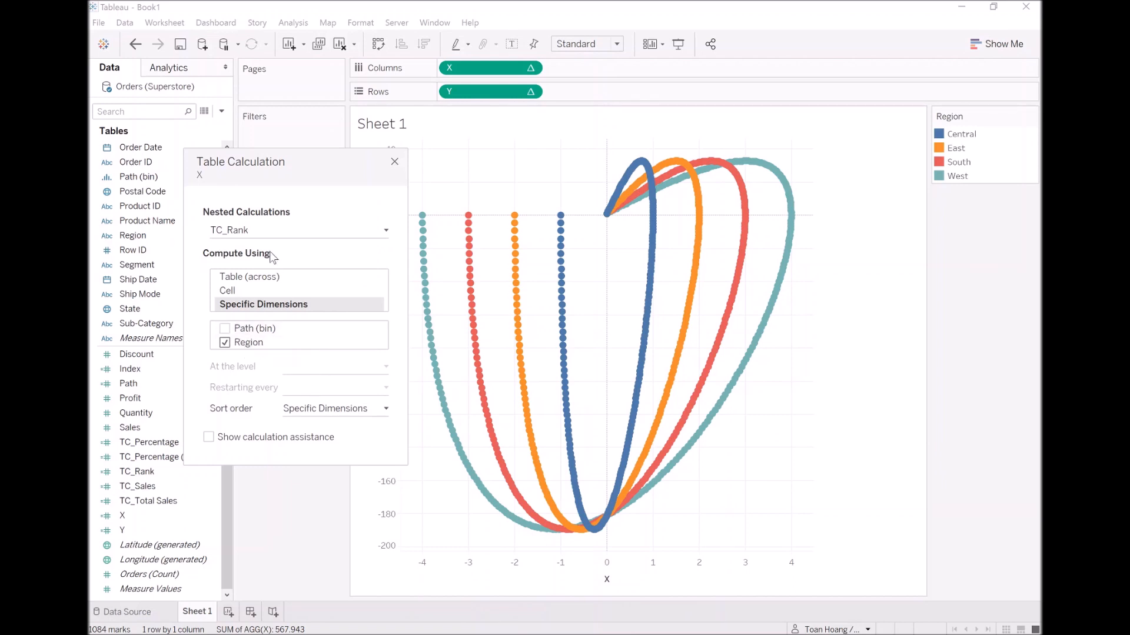
# In the Y table calculation, compute the nested TC_Rank over Region only, excluding Path (bin).
pyautogui.rightClick(470, 97)
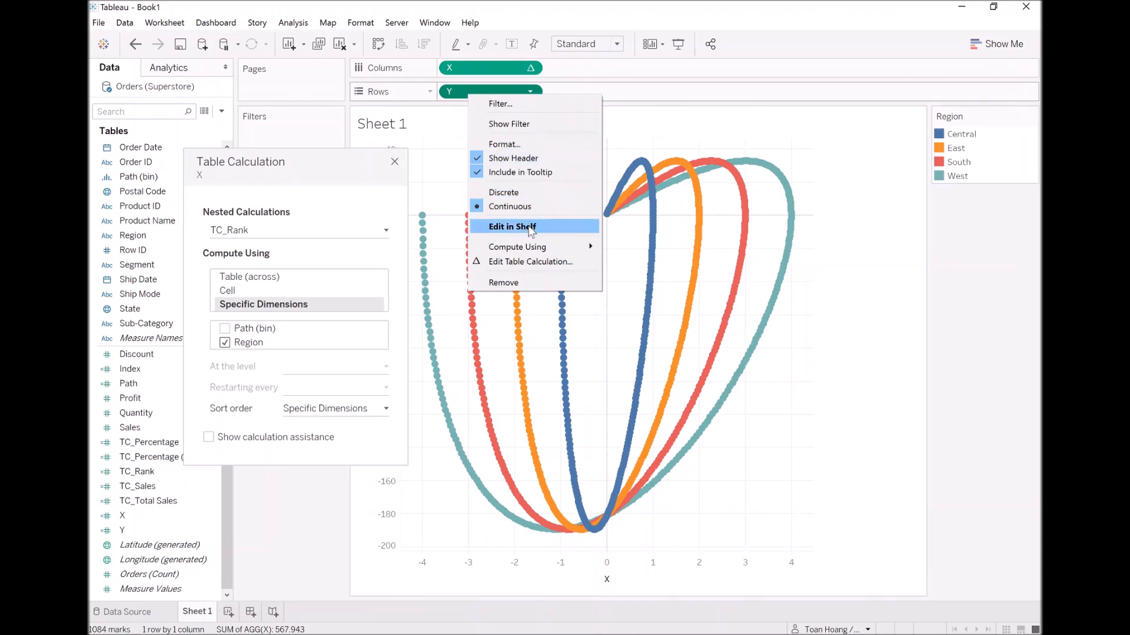
pyautogui.click(530, 261)
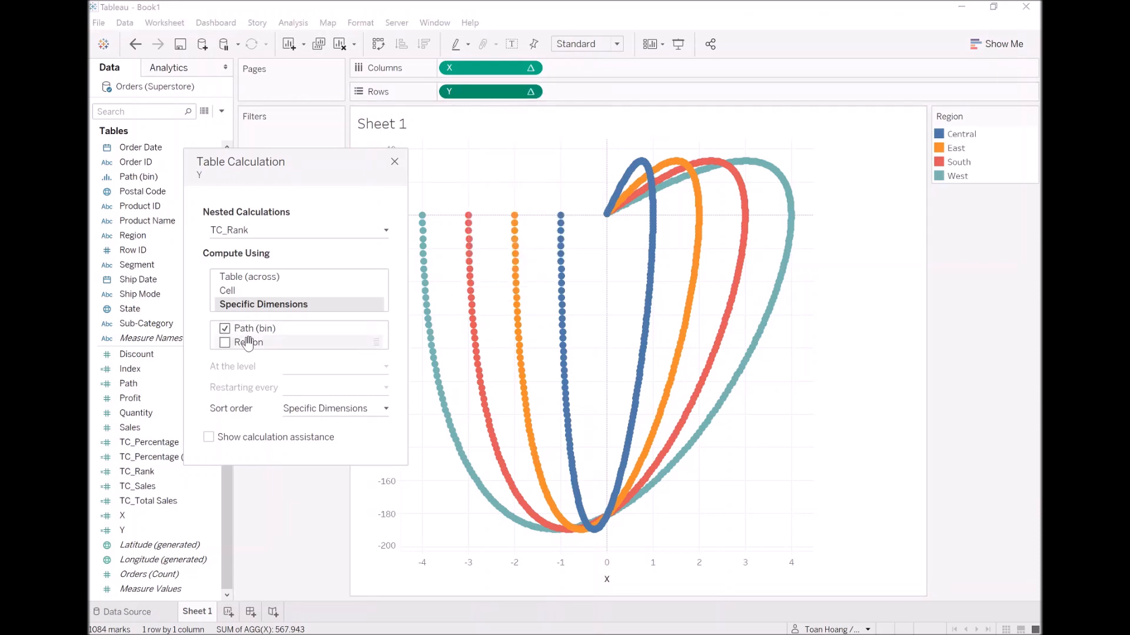
pyautogui.click(225, 328)
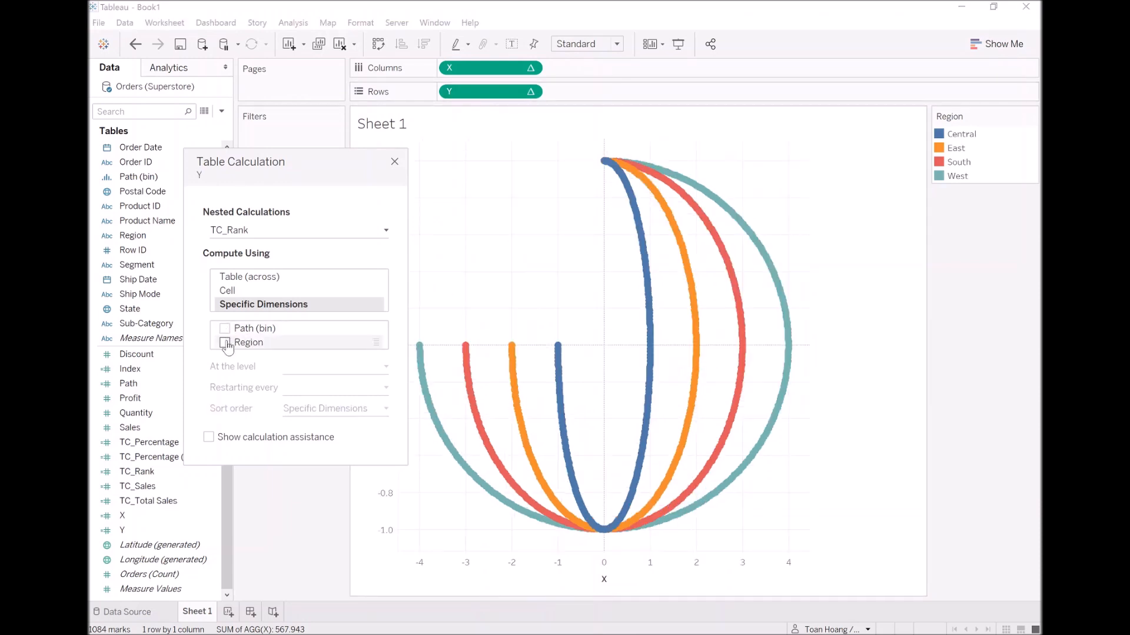
pyautogui.click(225, 343)
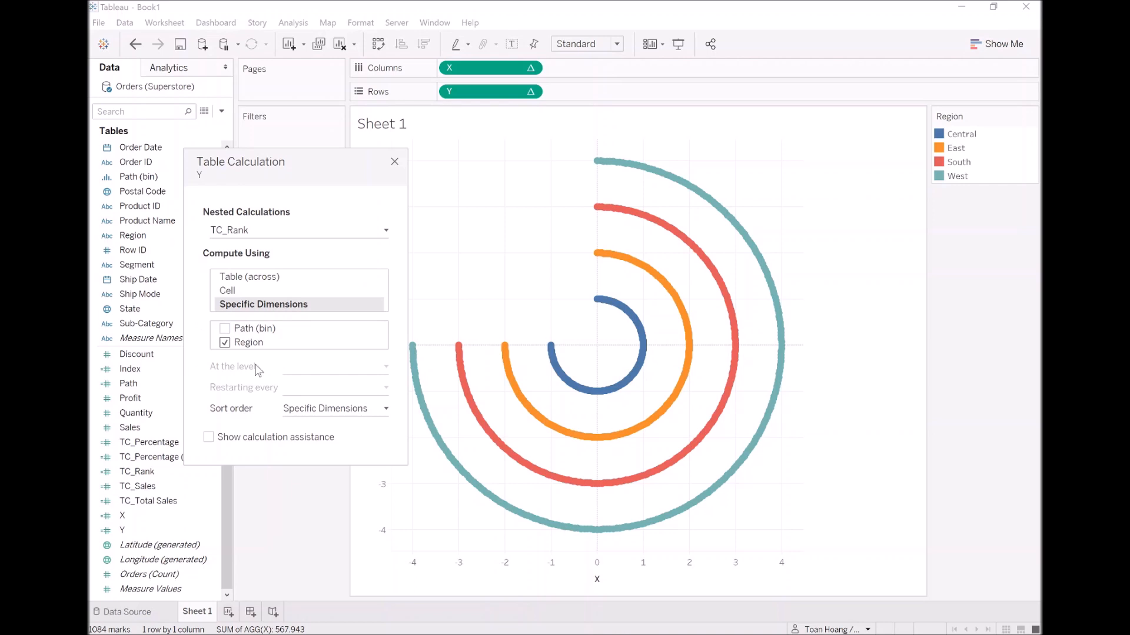
# Compute Y's nested TC_Total Sales and TC_Percentage (Adjusted) calculations over both Path (bin) and Region.
pyautogui.click(308, 231)
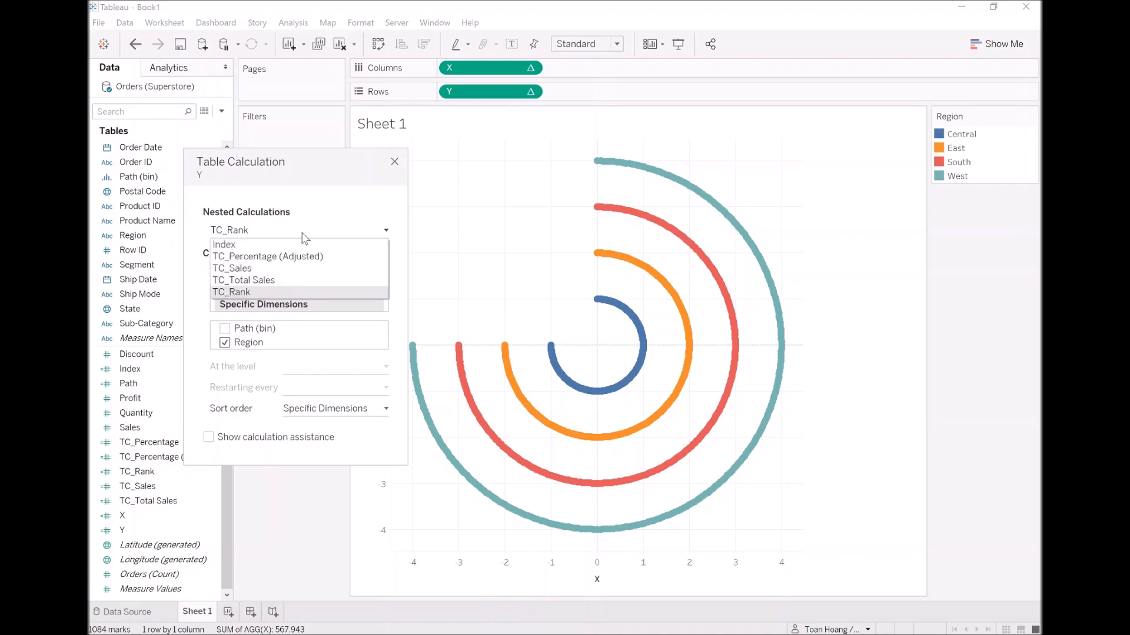
pyautogui.click(287, 280)
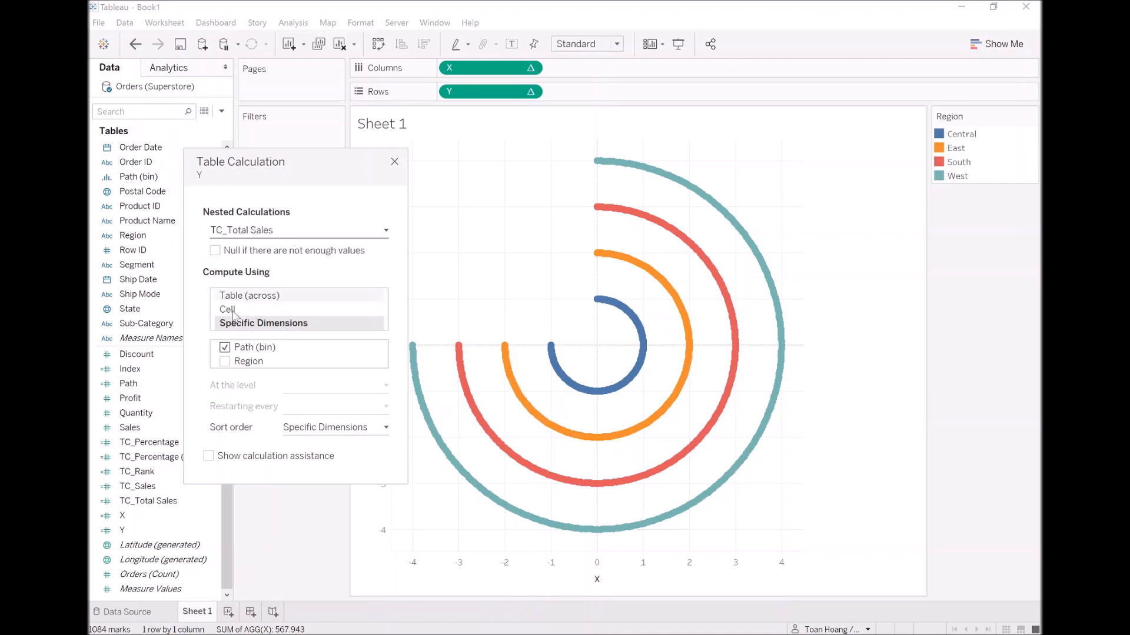
pyautogui.click(225, 361)
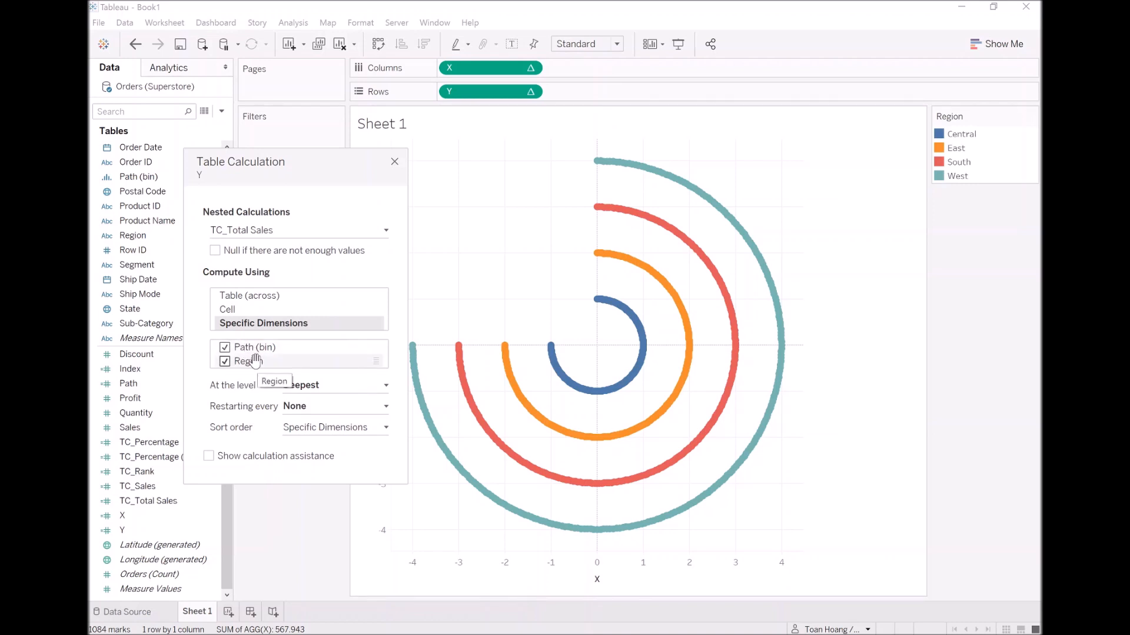
pyautogui.click(290, 231)
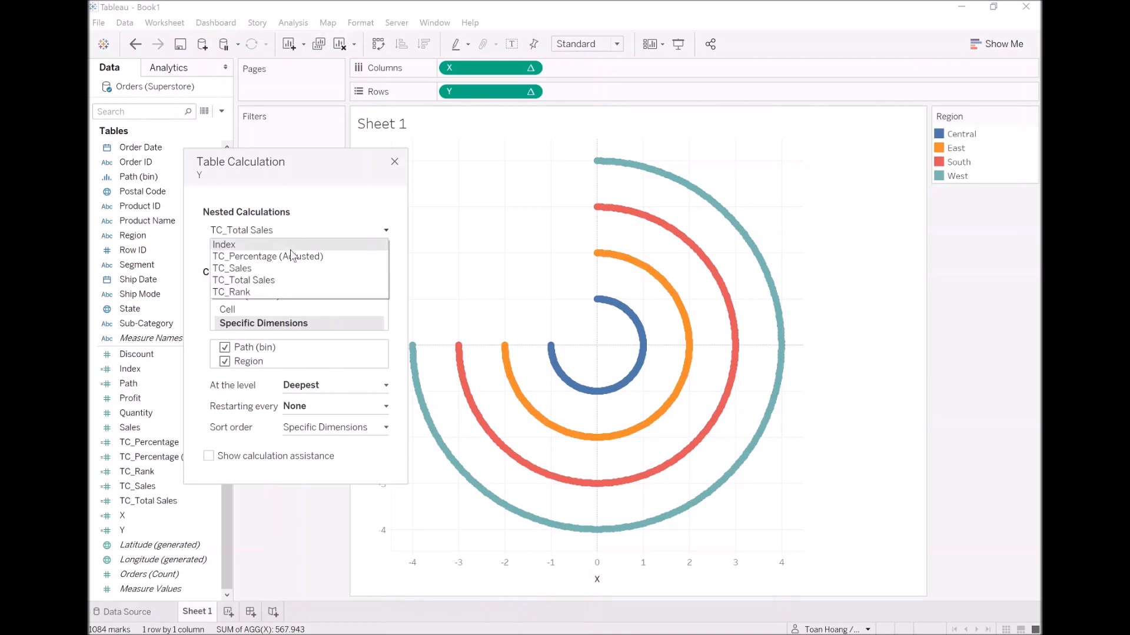
pyautogui.click(291, 256)
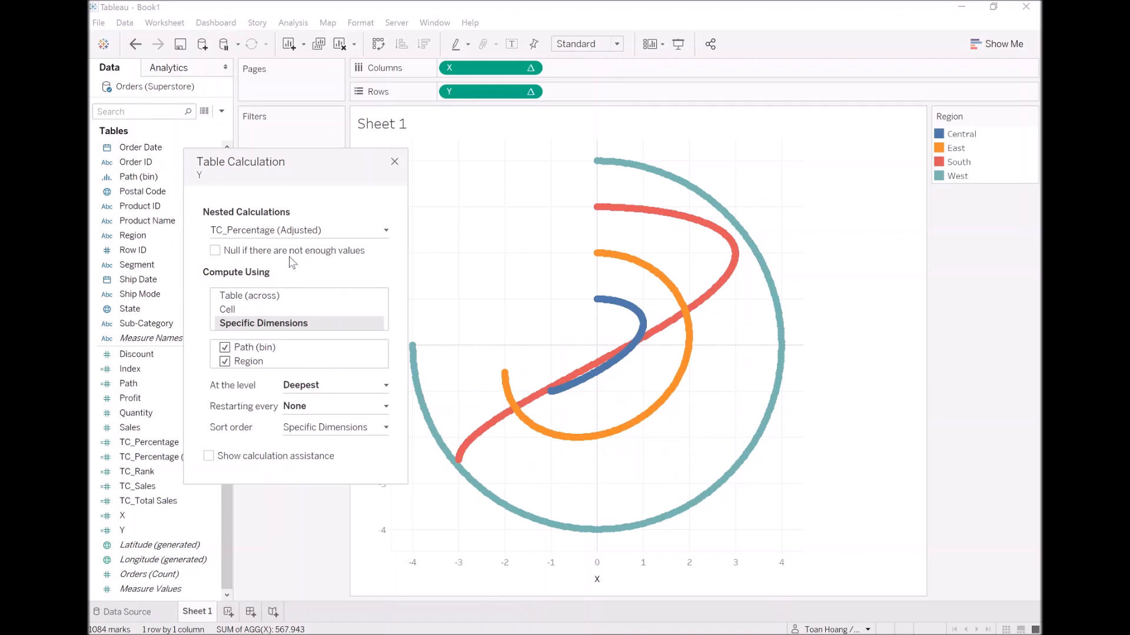
# Include Region along with Path (bin) for X's nested TC_Percentage (Adjusted) calculation and close the table calculation settings.
pyautogui.rightClick(473, 70)
pyautogui.click(532, 237)
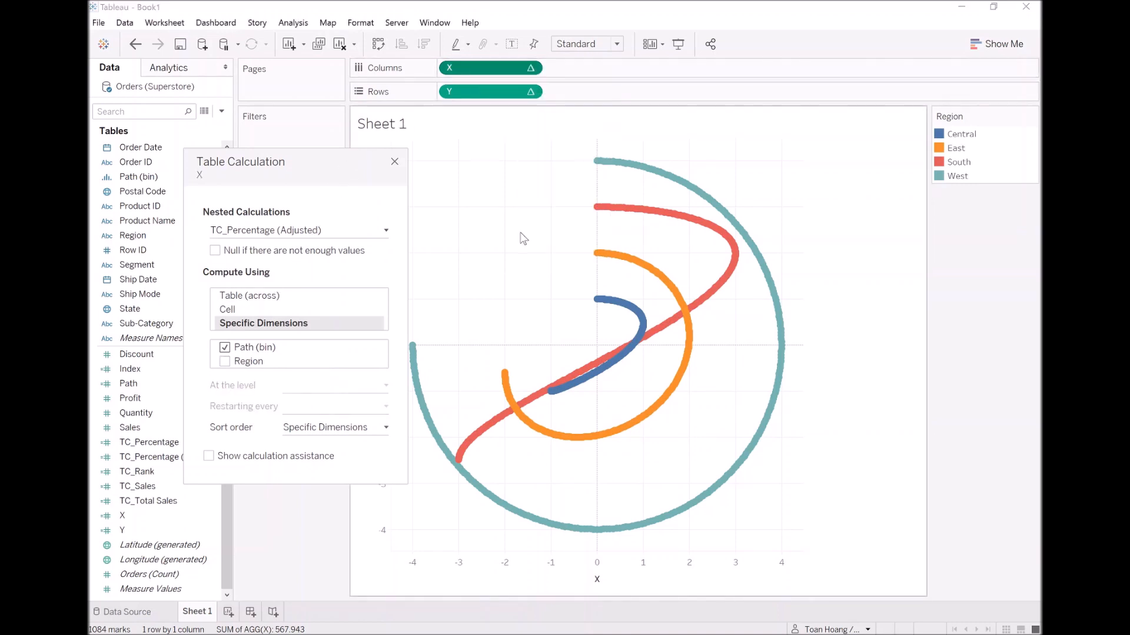
pyautogui.click(225, 362)
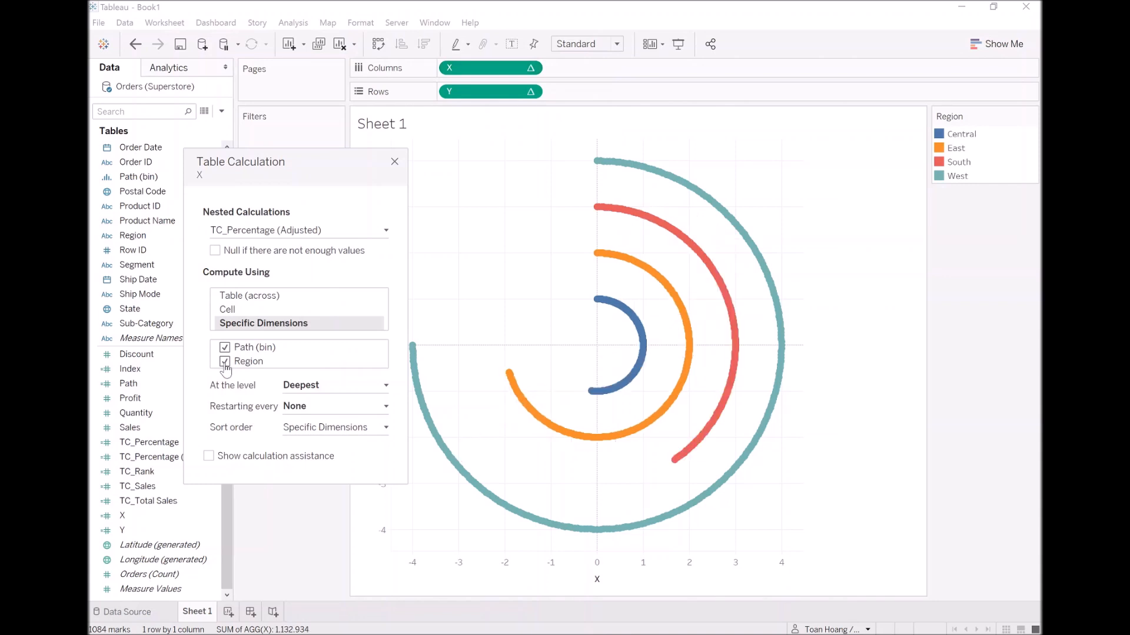
pyautogui.click(394, 161)
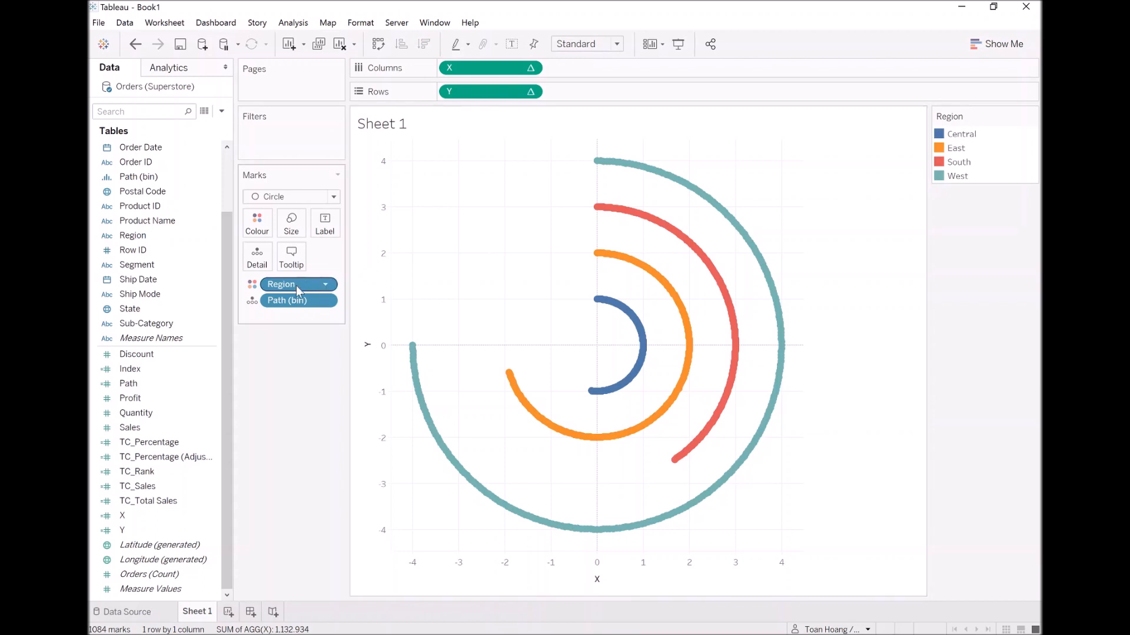
# Sort the Region dimension on the Marks card by a field in ascending order and close the sort settings.
pyautogui.rightClick(283, 285)
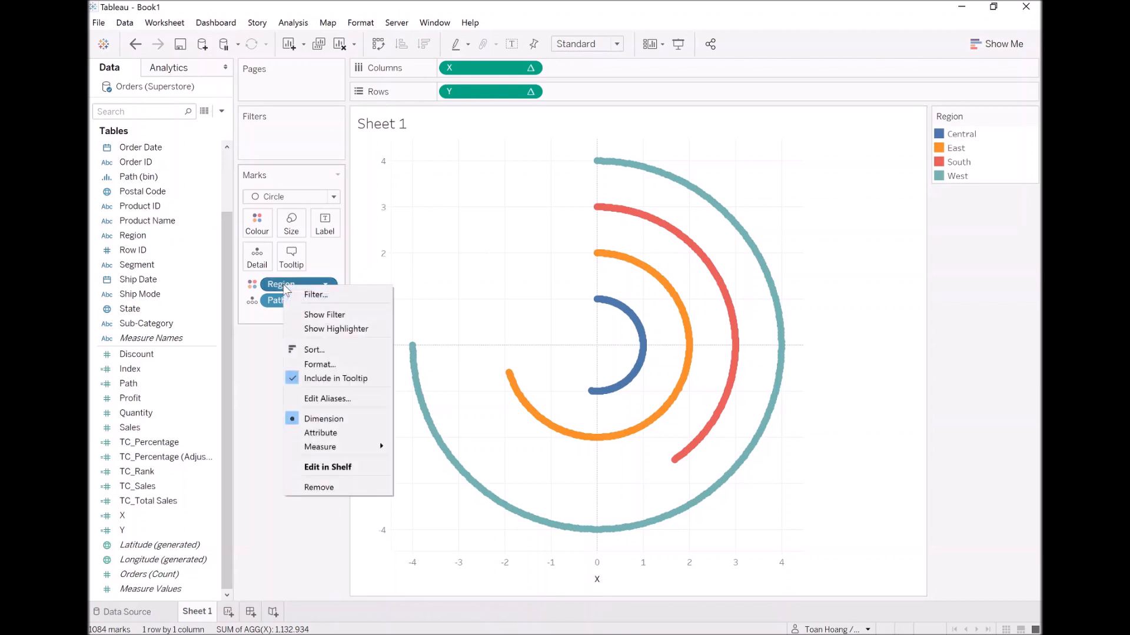
pyautogui.press('Escape')
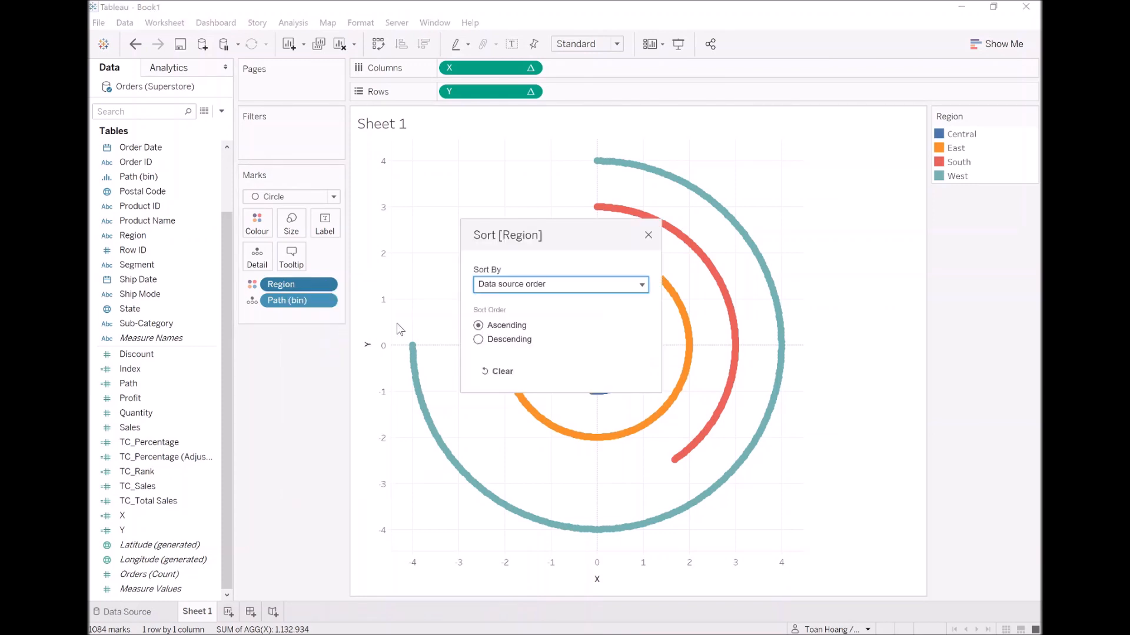
pyautogui.click(540, 285)
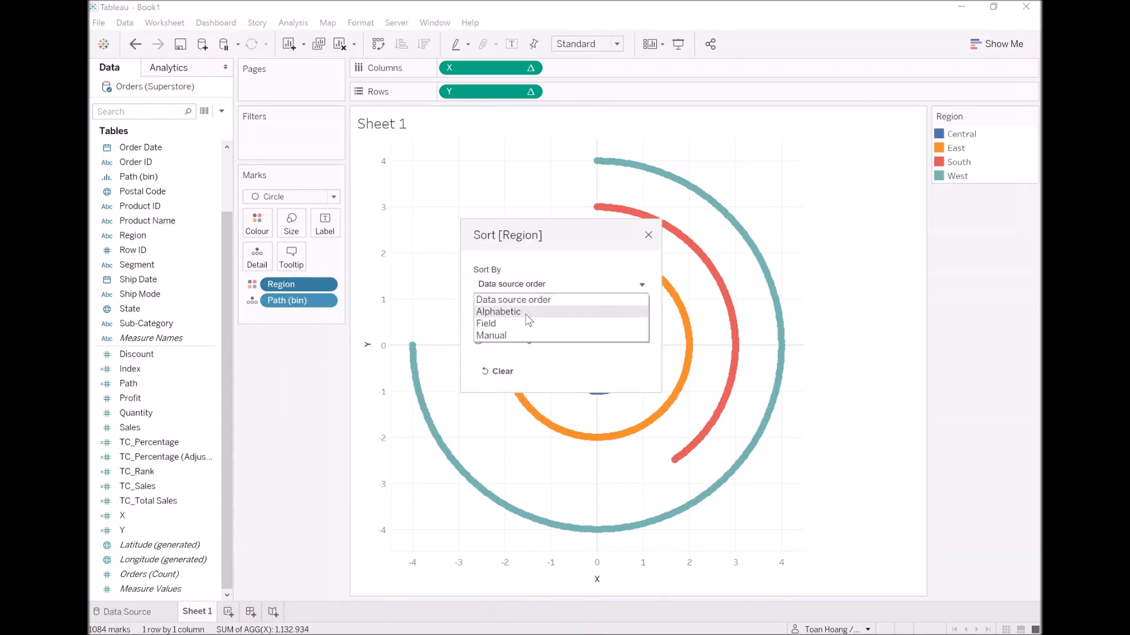
pyautogui.click(528, 323)
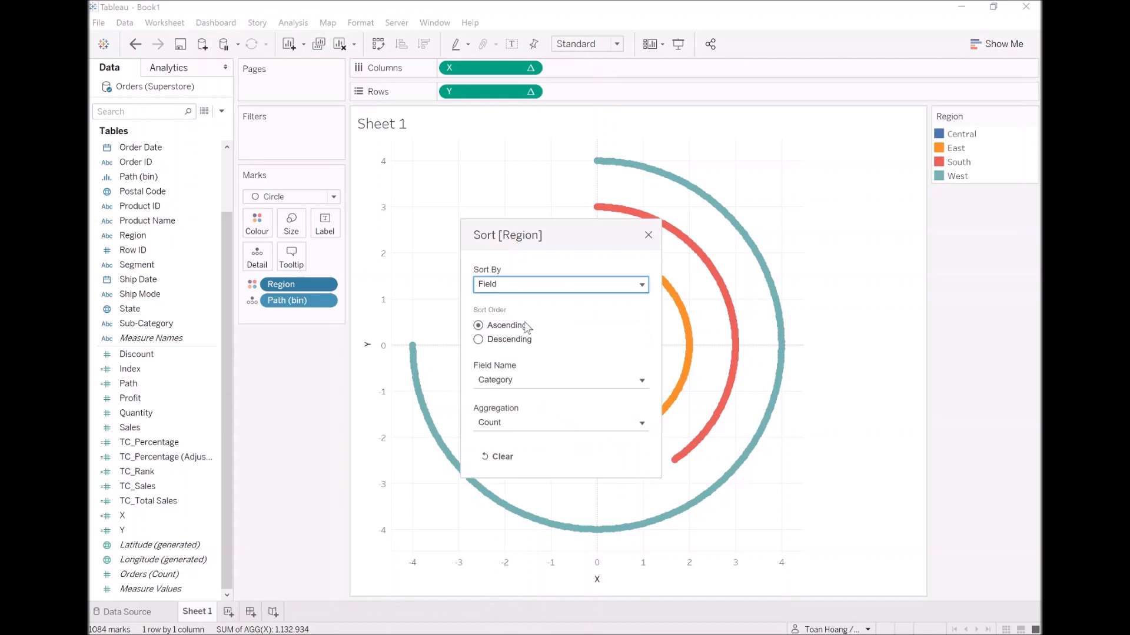
pyautogui.click(555, 386)
pyautogui.scroll(-5, 547, 517)
pyautogui.click(533, 521)
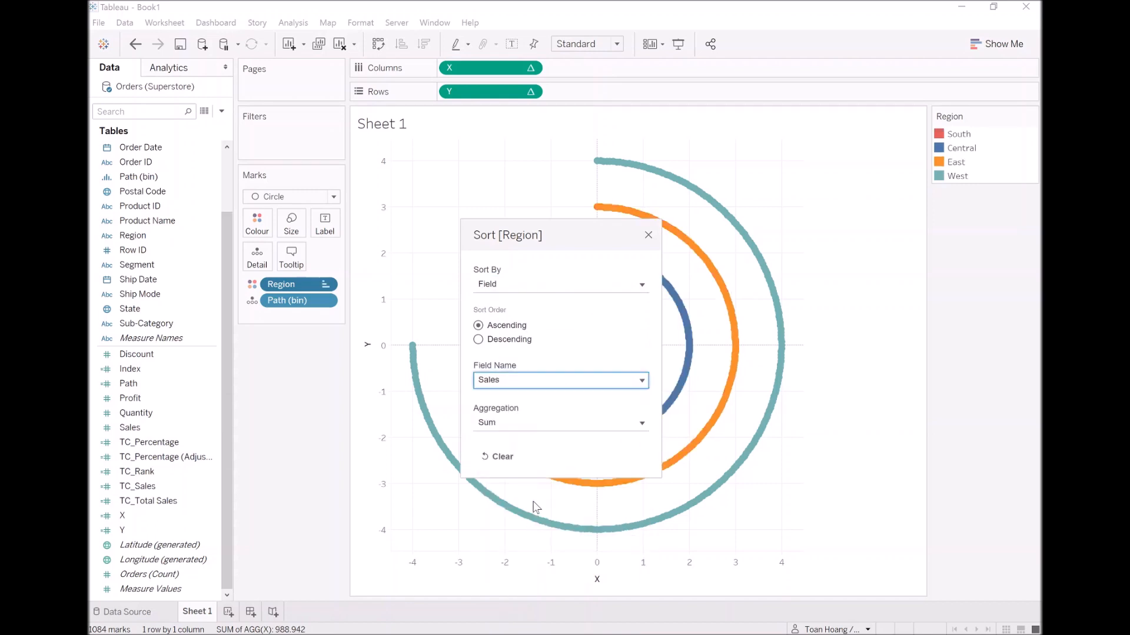
pyautogui.moveTo(618, 233); pyautogui.dragTo(405, 113)
pyautogui.click(436, 113)
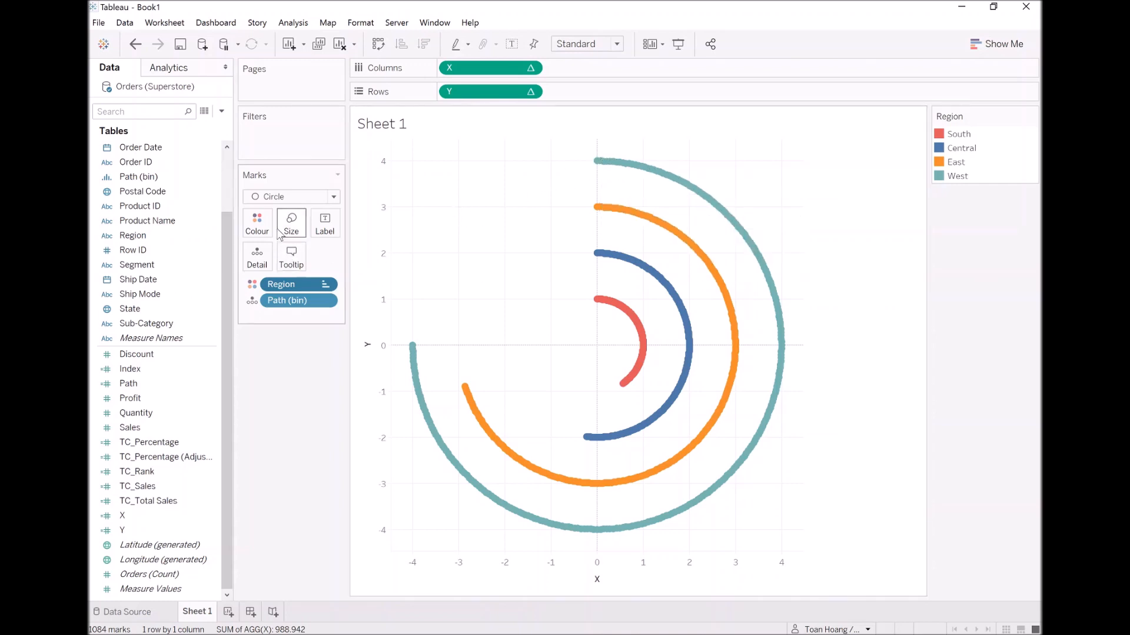
# Change the mark type to Line and assign Path (bin) to Path so each arc is drawn in sequence.
pyautogui.click(283, 199)
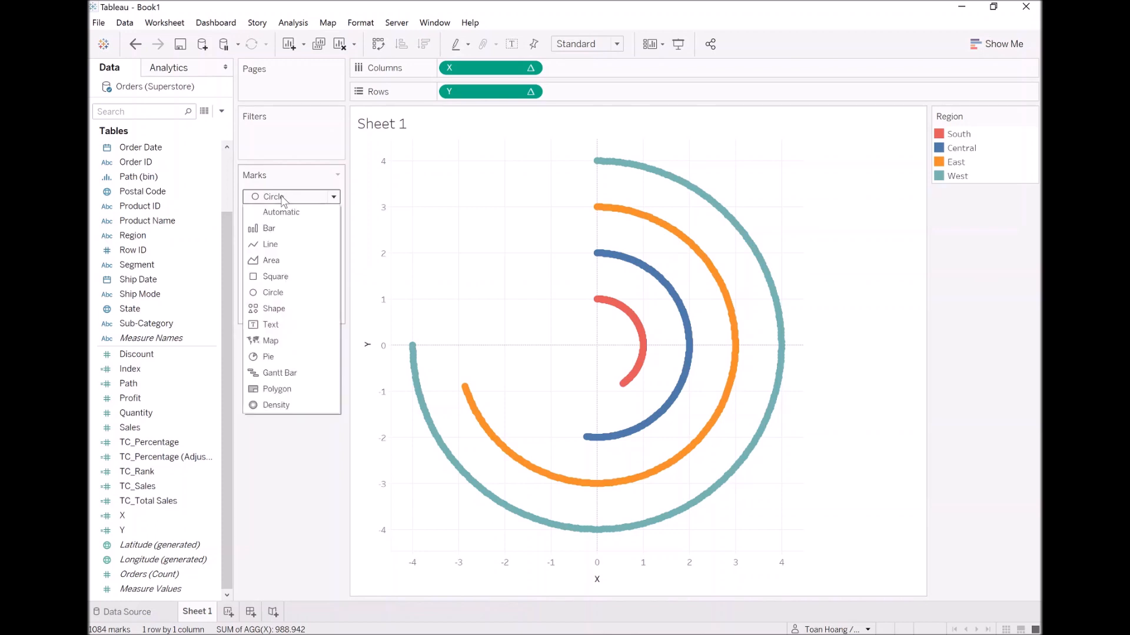
pyautogui.click(285, 241)
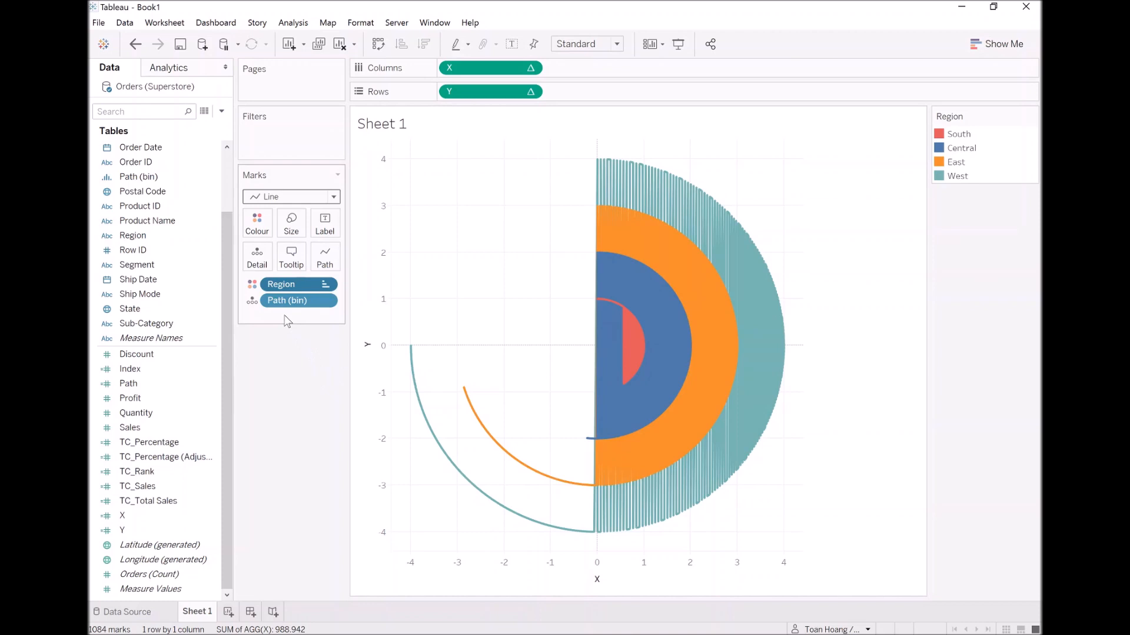
pyautogui.moveTo(279, 309); pyautogui.dragTo(325, 263)
# Enlarge the line marks so the arcs become thick bands.
pyautogui.click(291, 222)
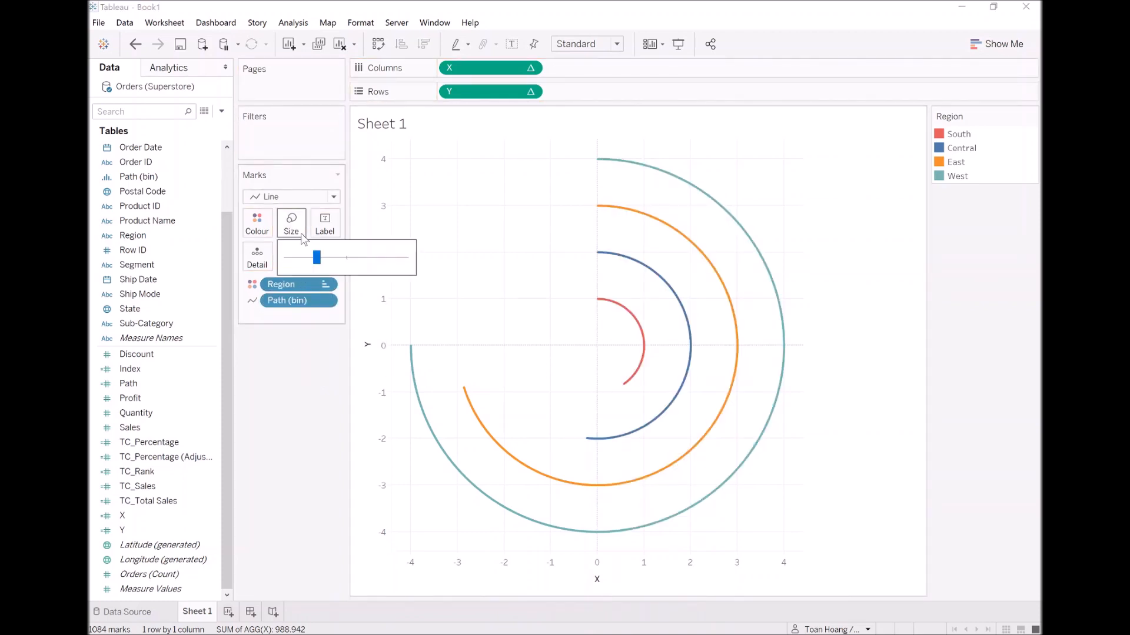
pyautogui.moveTo(359, 263); pyautogui.dragTo(414, 266)
pyautogui.click(298, 362)
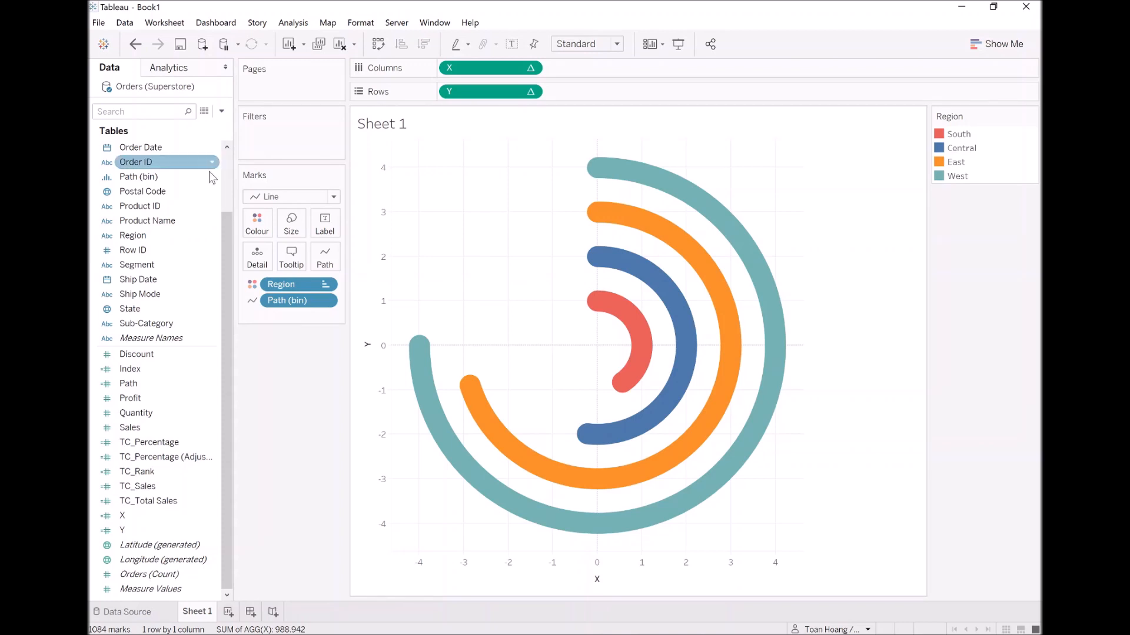
# Create a calculated field named TC_Color and start its formula with the WINDOW_MAX function.
pyautogui.click(222, 111)
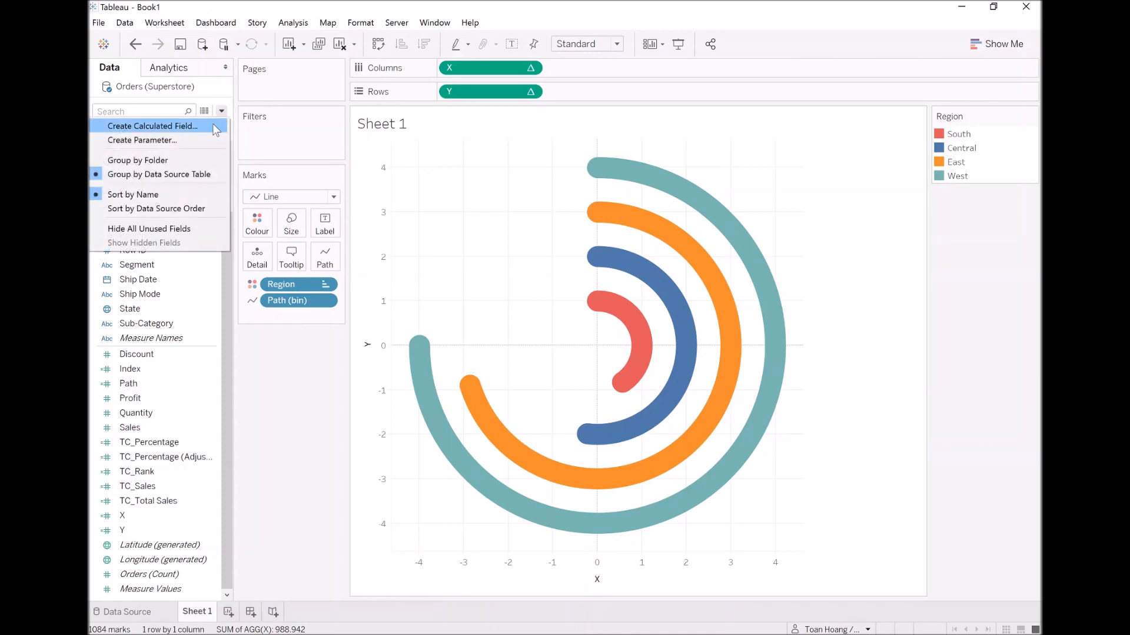
pyautogui.click(215, 129)
pyautogui.write('TC_Color')
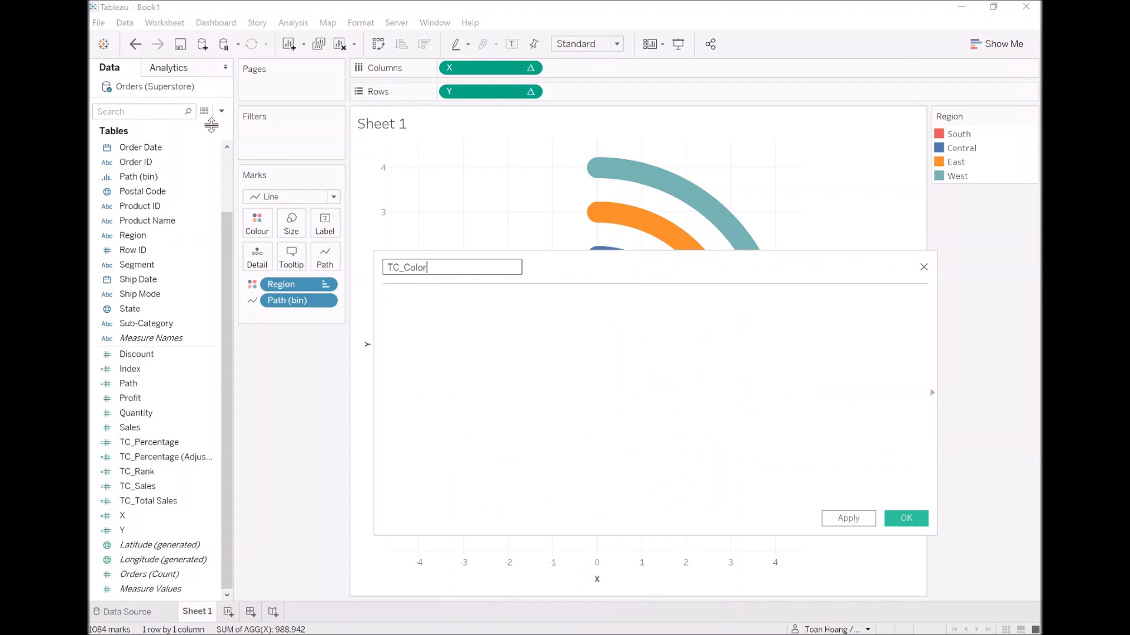
pyautogui.press('Tab')
pyautogui.write('window')
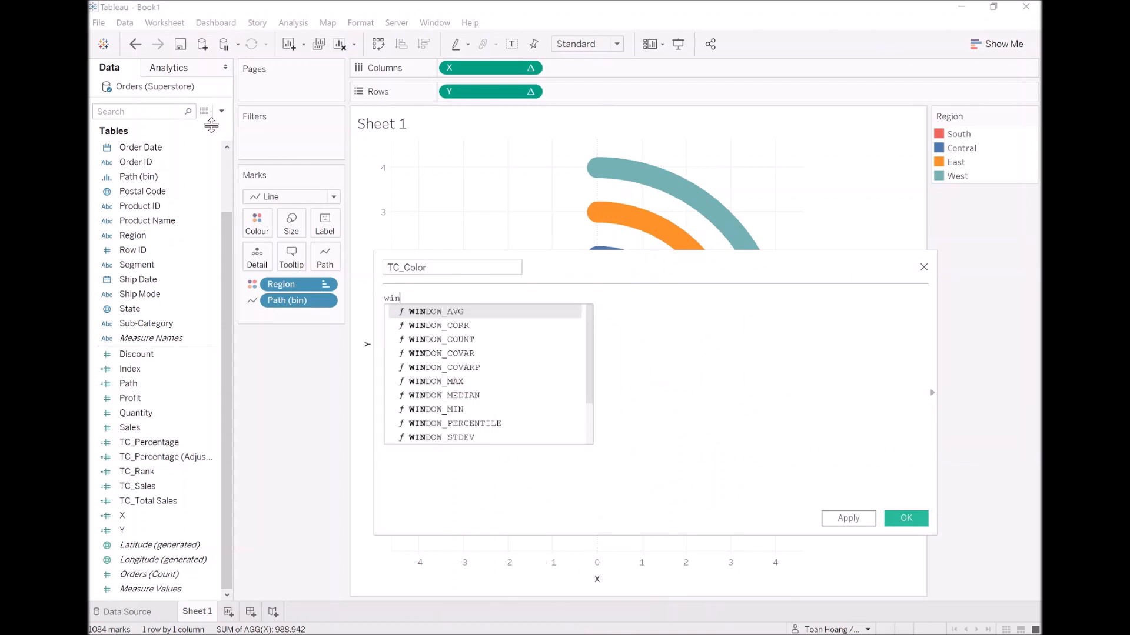
pyautogui.press('Down')
pyautogui.press('Down')
pyautogui.press('Down')
pyautogui.press('Down')
pyautogui.press('Down')
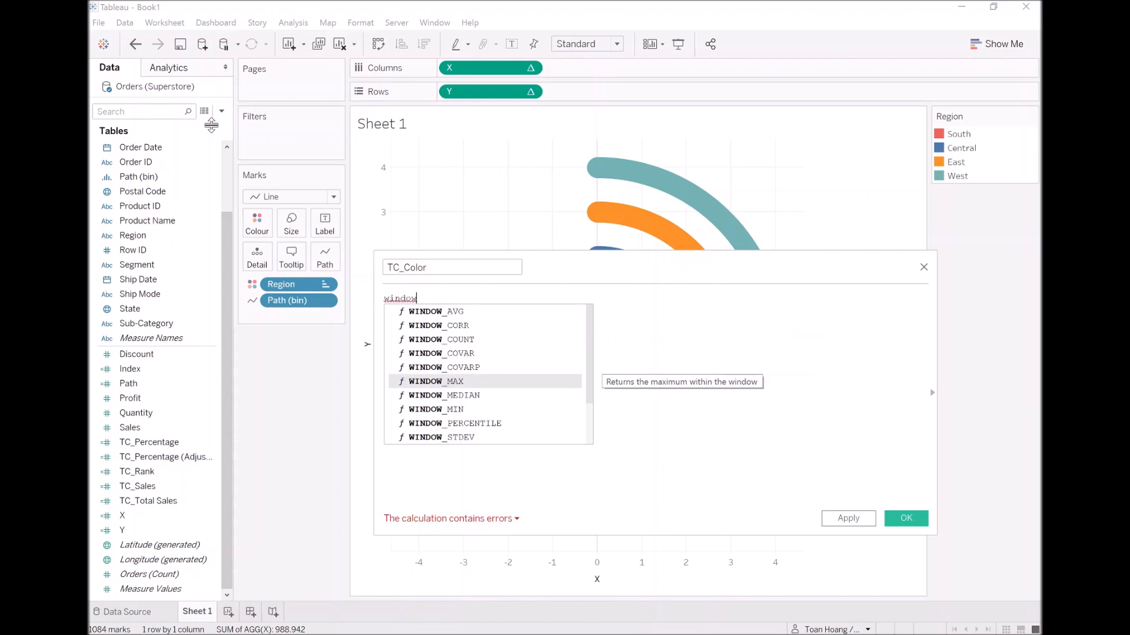
pyautogui.press('Return')
# Nest MAX([Region]) inside WINDOW_MAX in the TC_Color formula.
pyautogui.write('M')
pyautogui.press('Down')
pyautogui.press('Down')
pyautogui.press('Down')
pyautogui.press('Down')
pyautogui.press('Down')
pyautogui.press('Return')
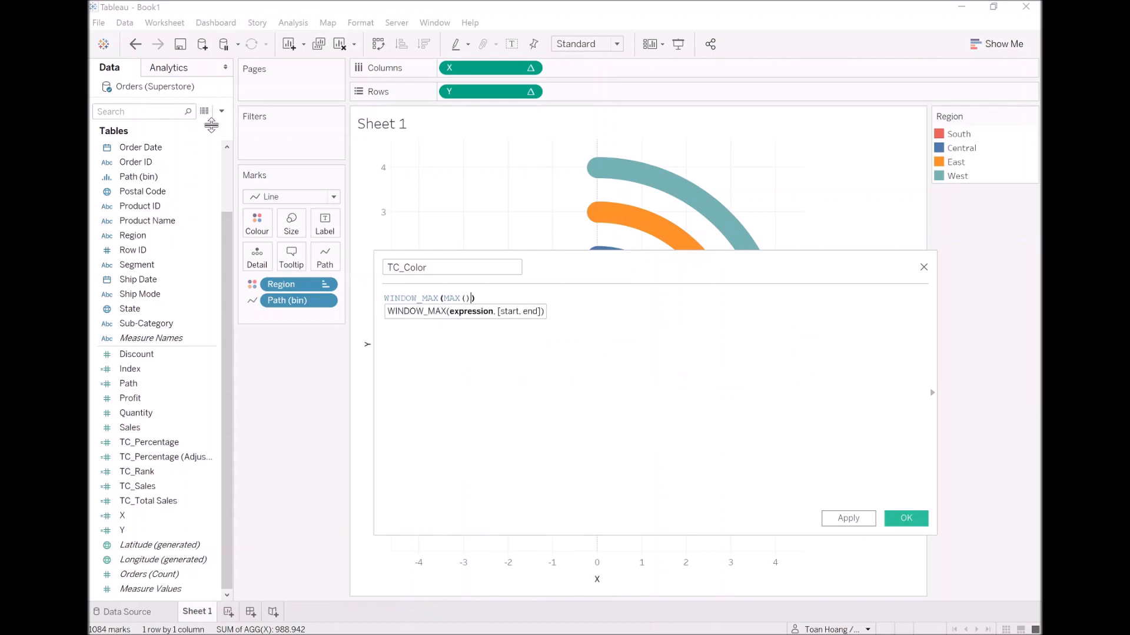
pyautogui.write('Region')
pyautogui.press('Return')
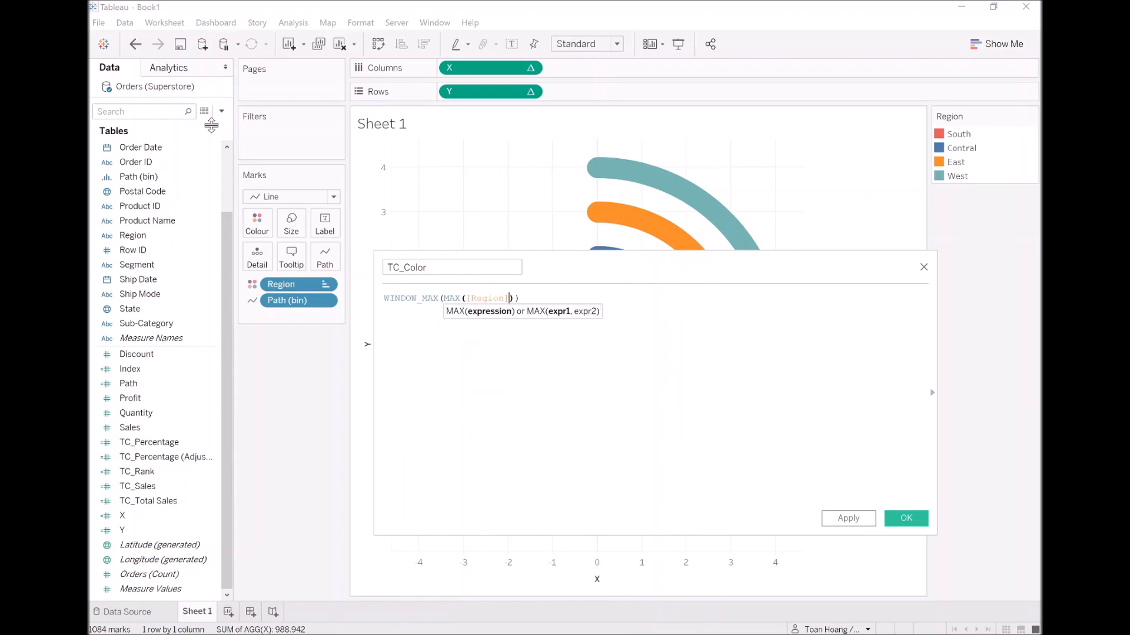
pyautogui.press('End')
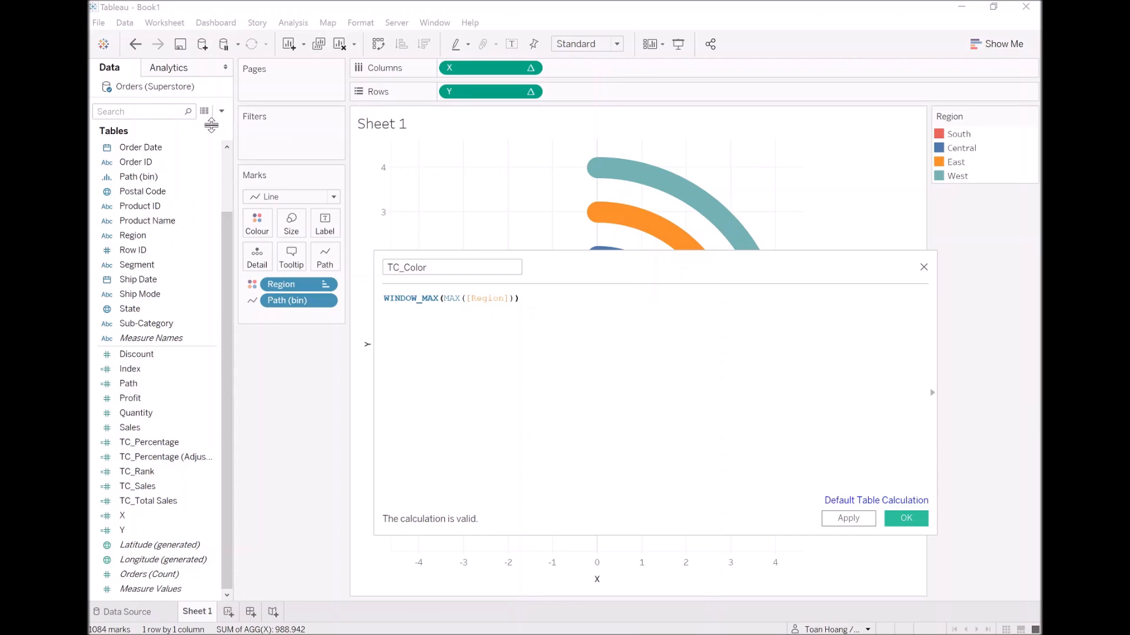
# Append +STR([Index]) to the TC_Color formula and save the calculated field.
pyautogui.write('+STR')
pyautogui.press('Return')
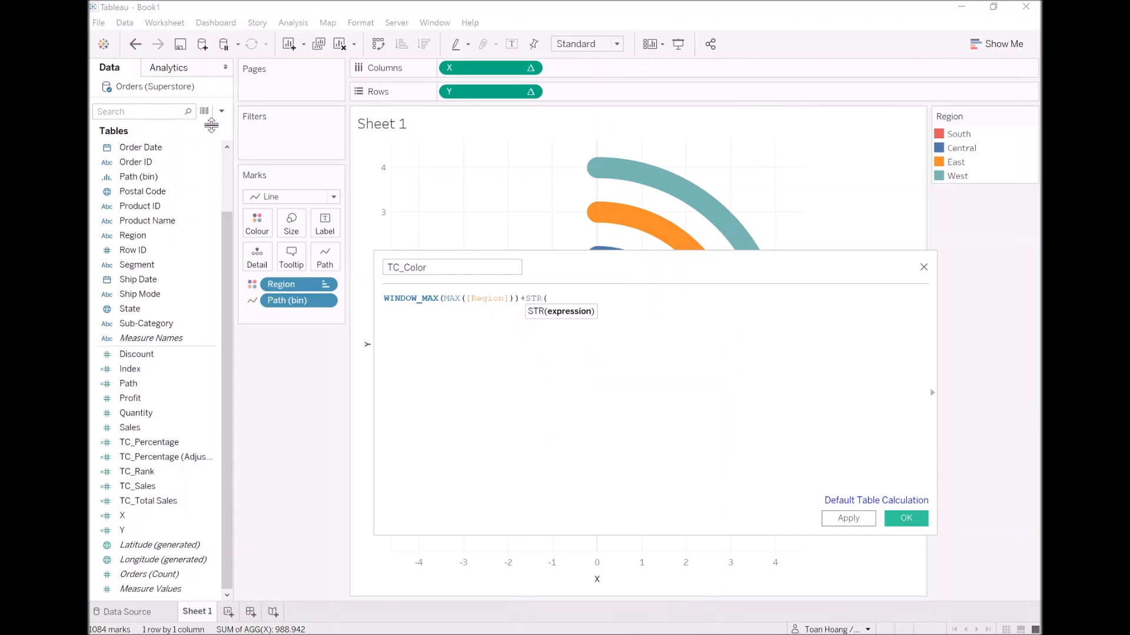
pyautogui.write('In')
pyautogui.press('Down')
pyautogui.press('Return')
pyautogui.write(')')
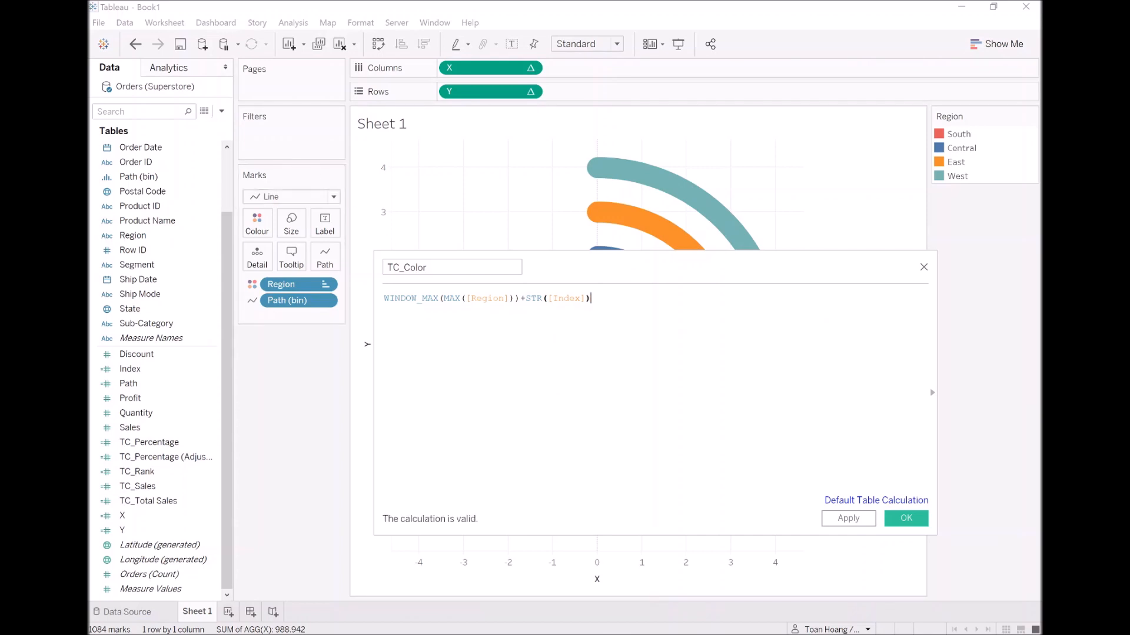
pyautogui.click(906, 519)
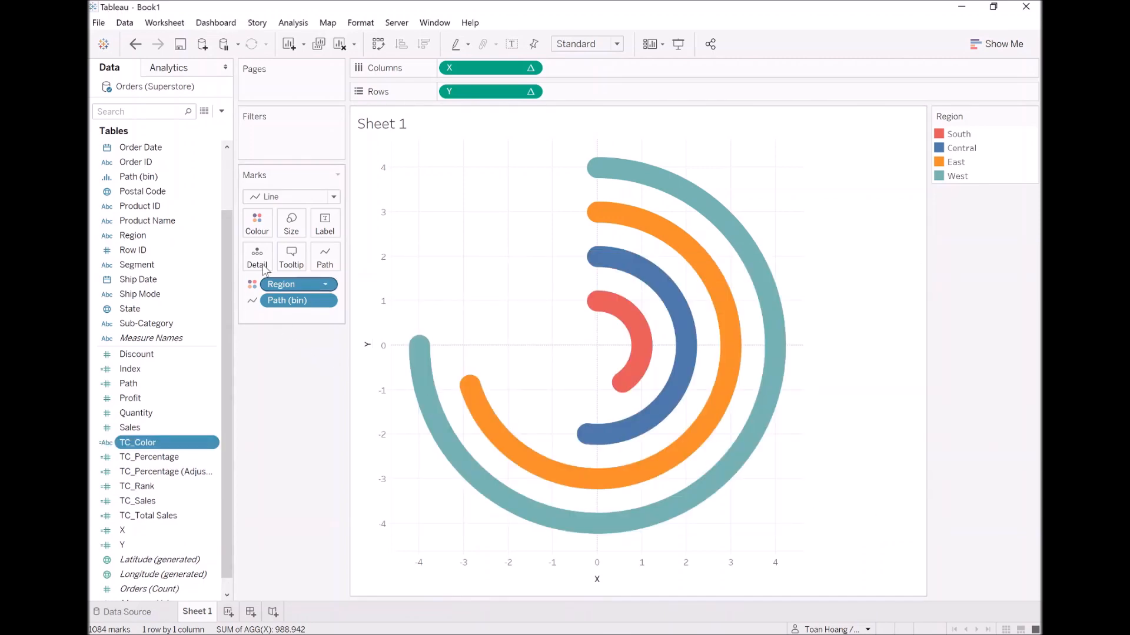
# Move Region from Colour to Label and label line ends only at the start of each line.
pyautogui.moveTo(286, 287); pyautogui.dragTo(332, 231)
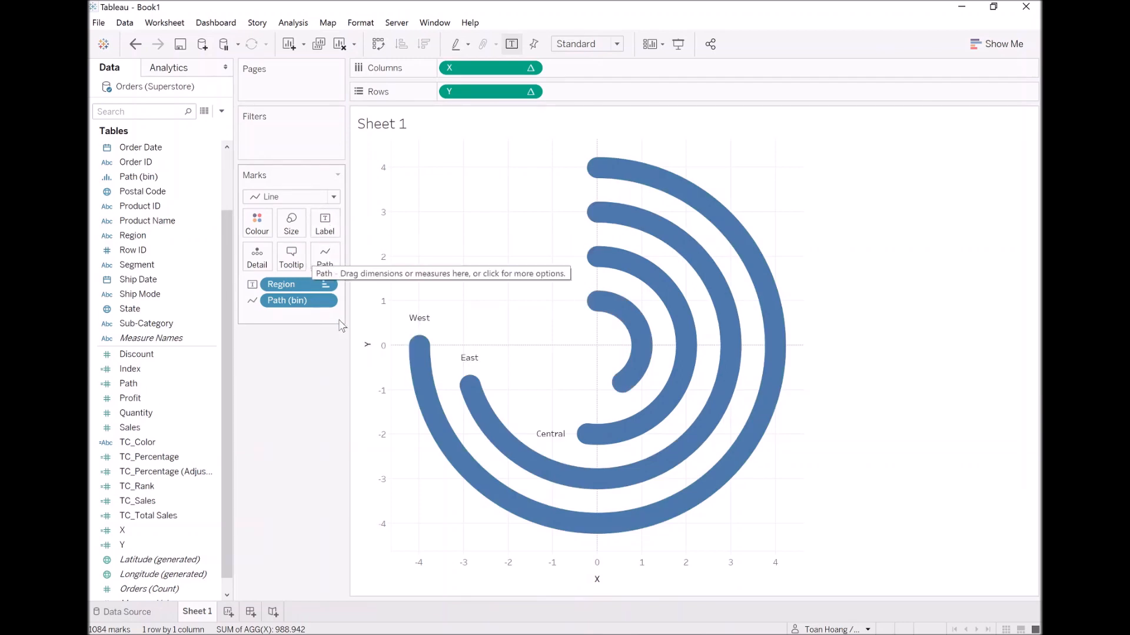
pyautogui.click(326, 226)
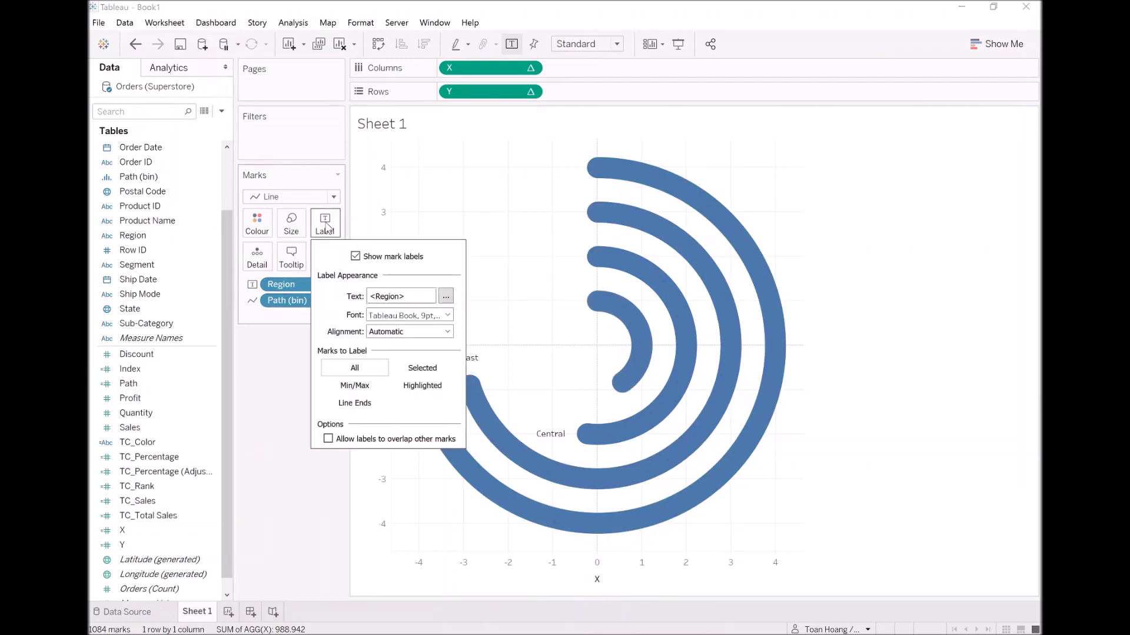
pyautogui.click(366, 404)
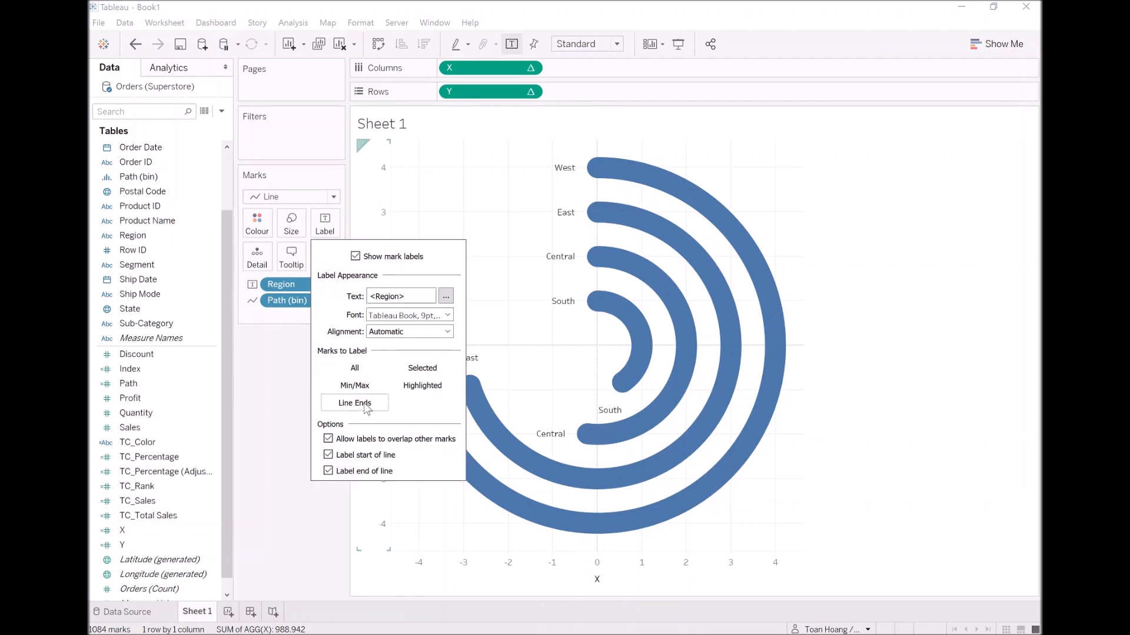
pyautogui.click(328, 472)
pyautogui.click(283, 397)
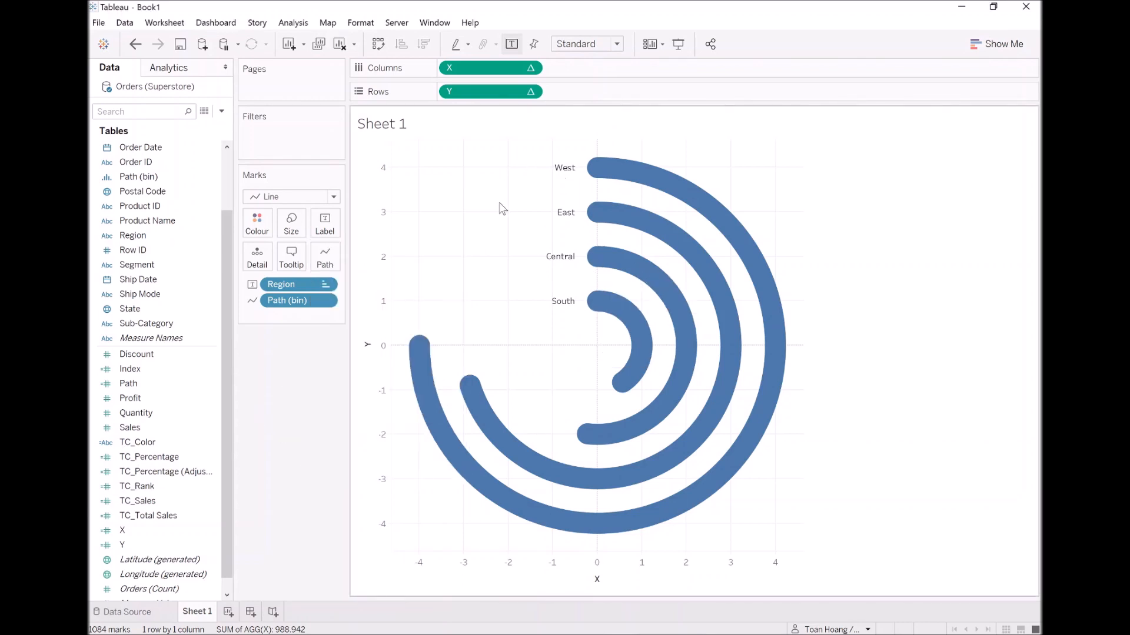
# Colour the arcs by TC_Color and compute it using Path (bin).
pyautogui.click(184, 370)
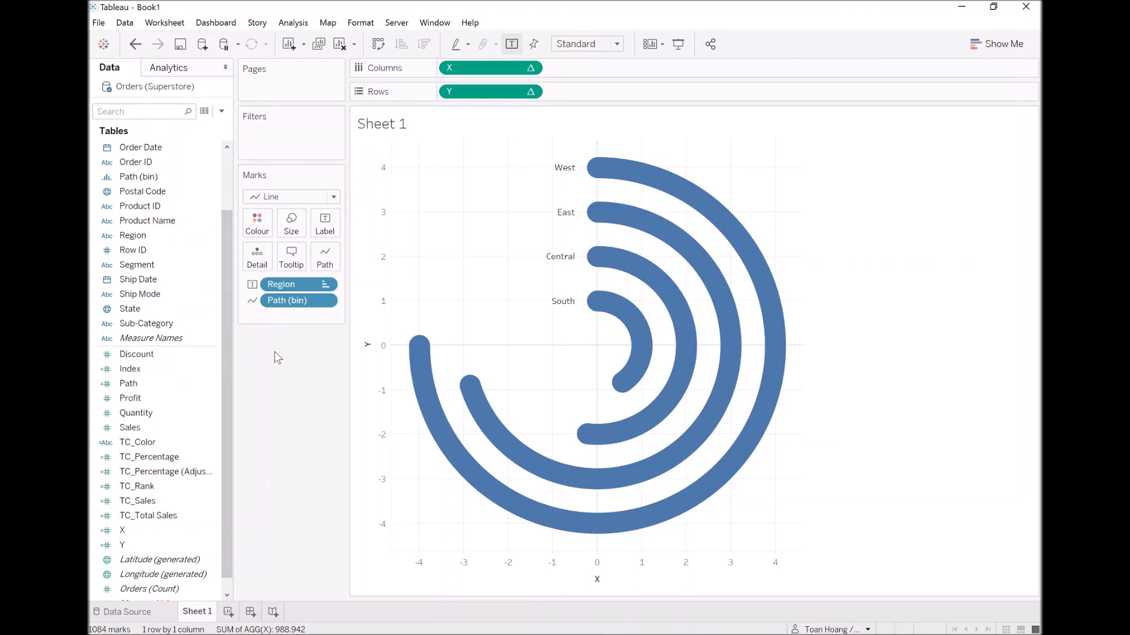
pyautogui.moveTo(159, 443); pyautogui.dragTo(256, 231)
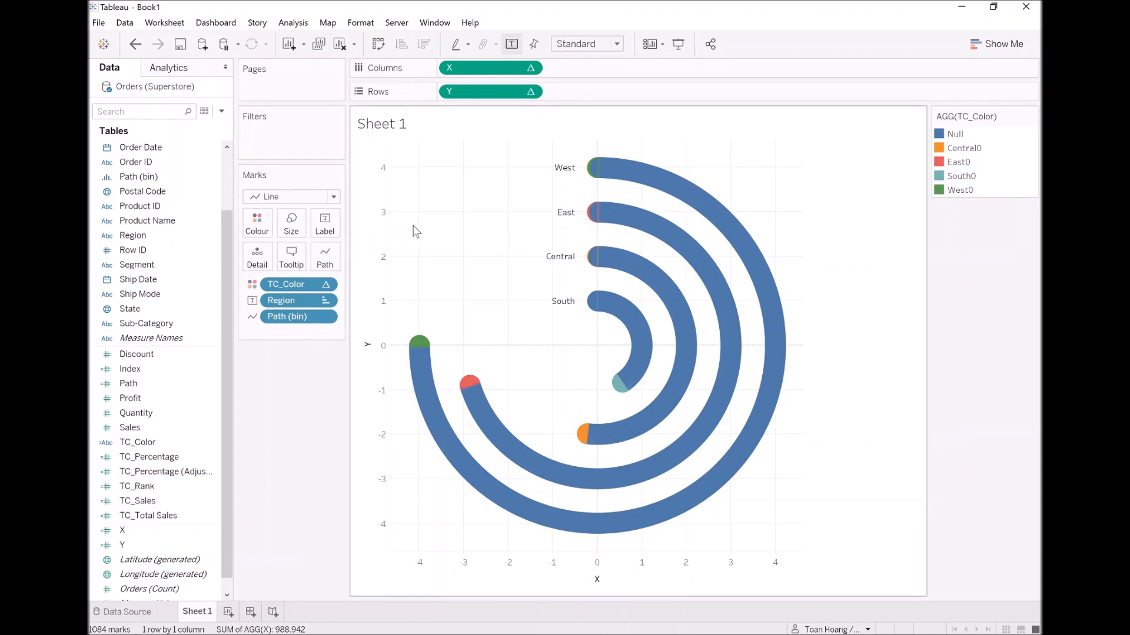
pyautogui.rightClick(300, 285)
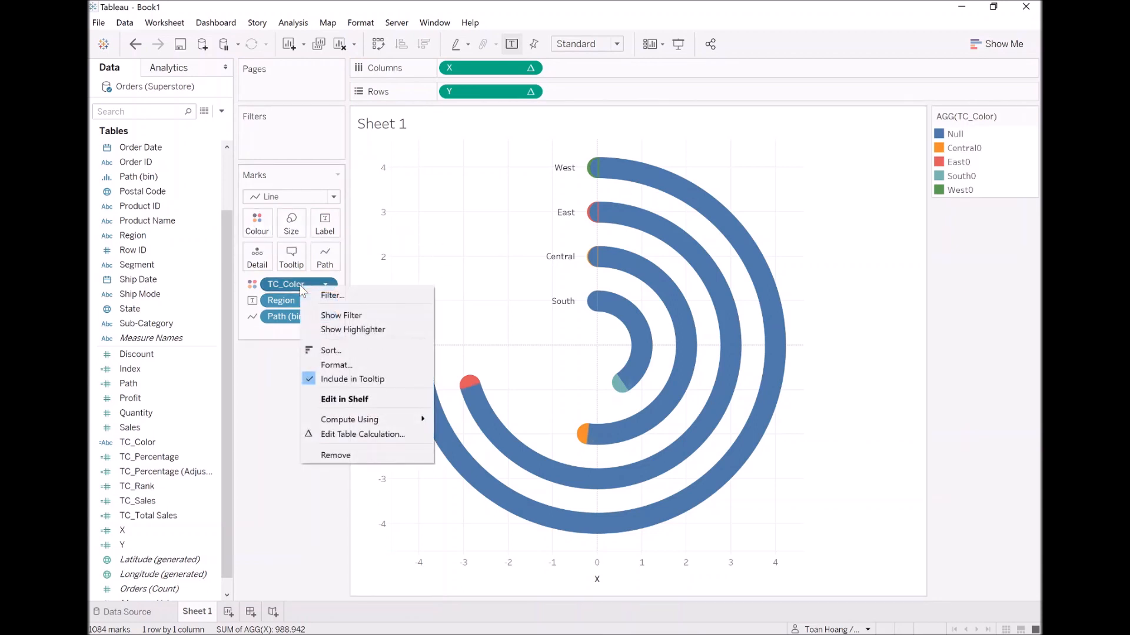
pyautogui.moveTo(399, 419)
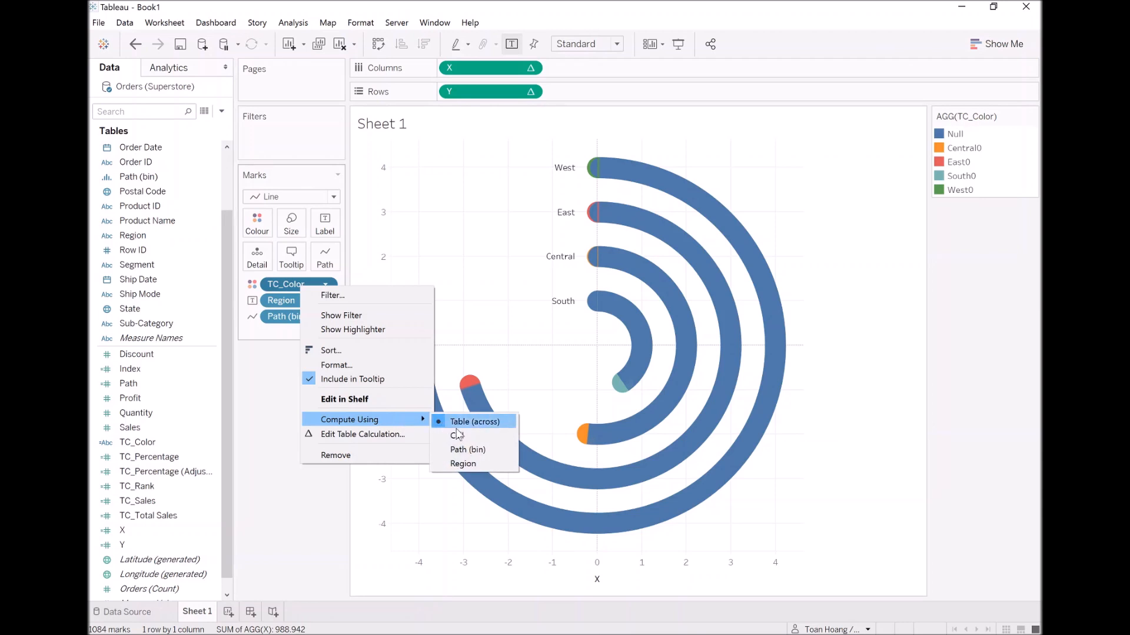
pyautogui.click(480, 451)
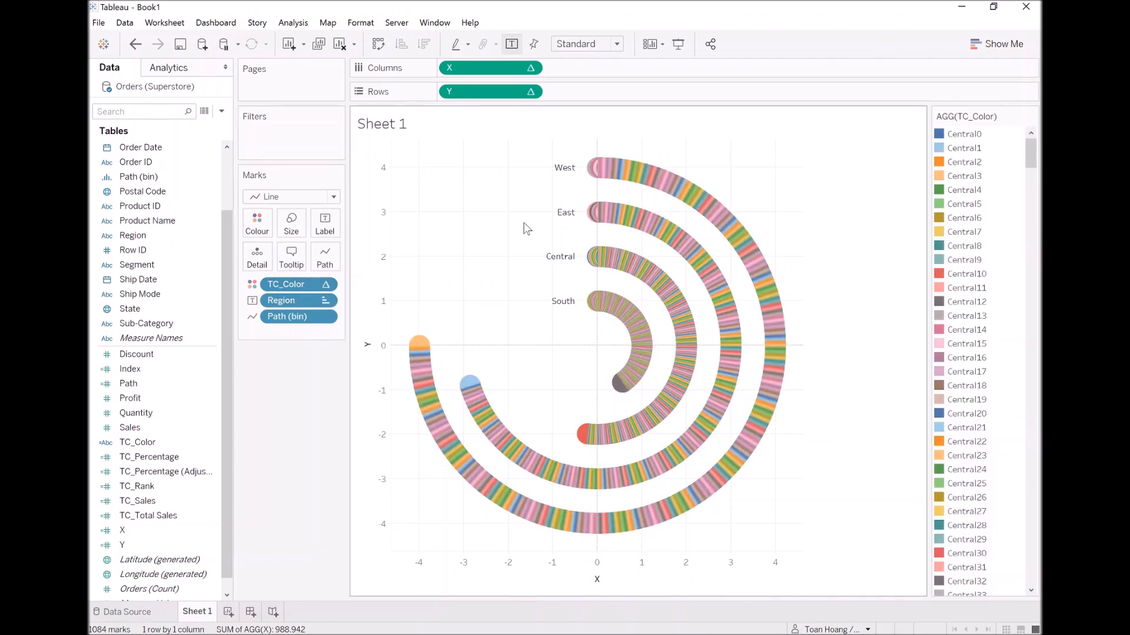
pyautogui.moveTo(1028, 152); pyautogui.dragTo(1033, 385)
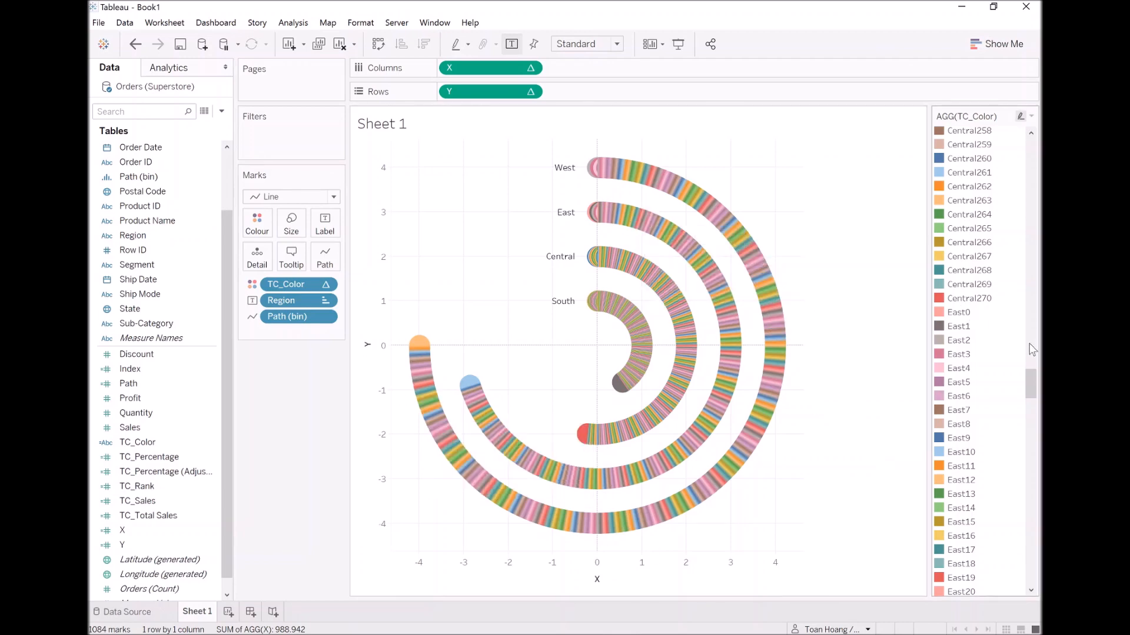
pyautogui.moveTo(1032, 382); pyautogui.dragTo(1031, 393)
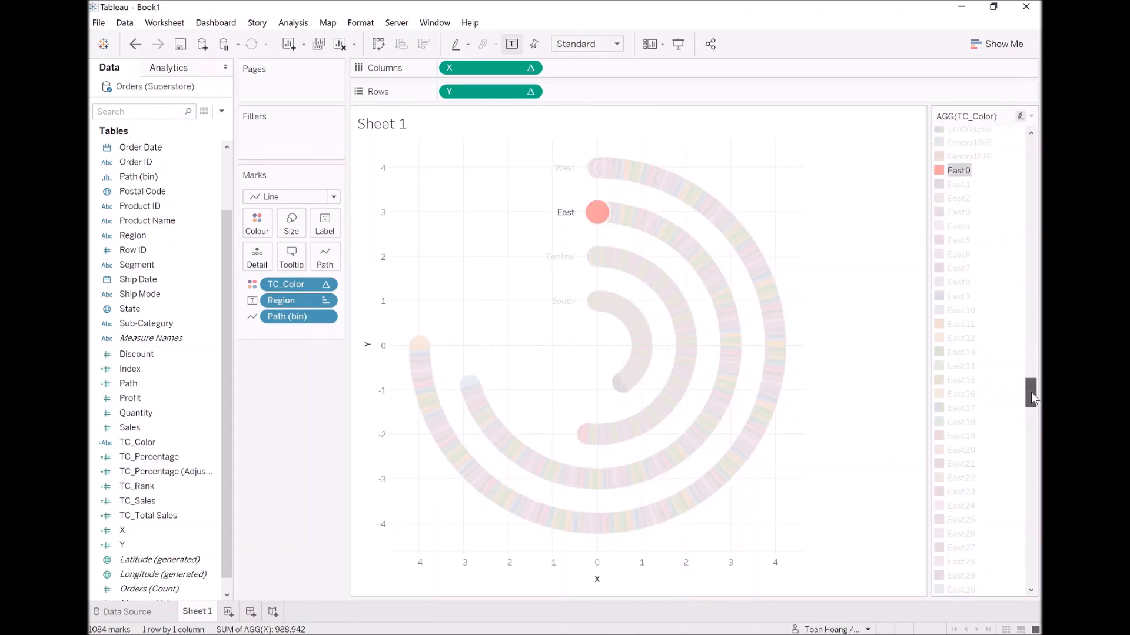
pyautogui.click(871, 243)
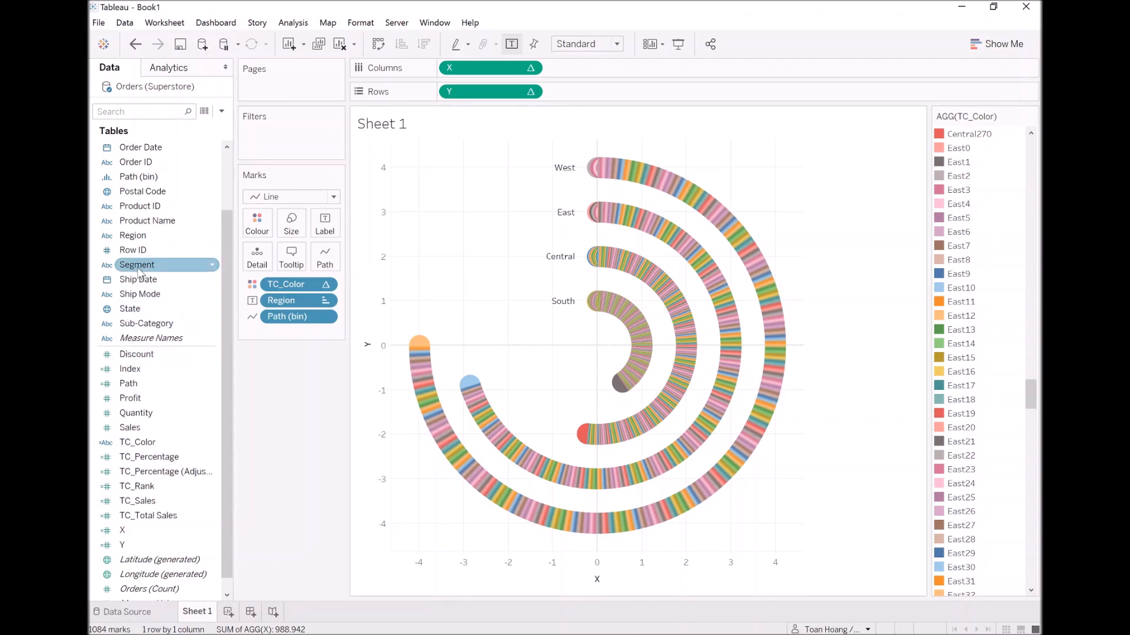
# Filter the view to the Central region and assign the Orange palette to its TC_Color values.
pyautogui.moveTo(137, 241); pyautogui.dragTo(262, 143)
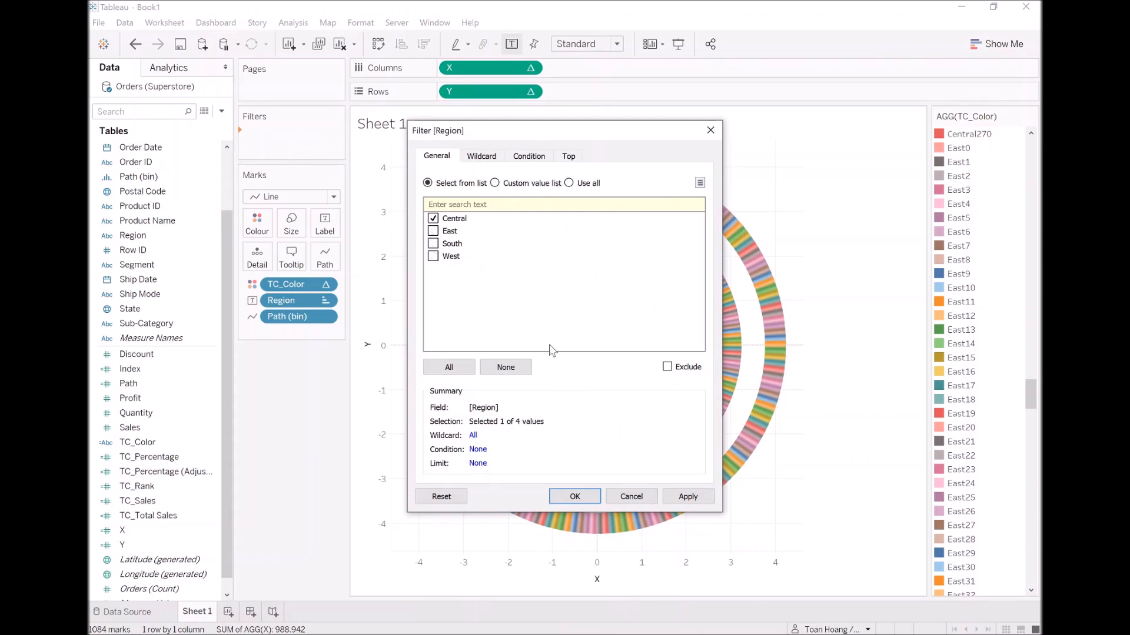
pyautogui.click(586, 497)
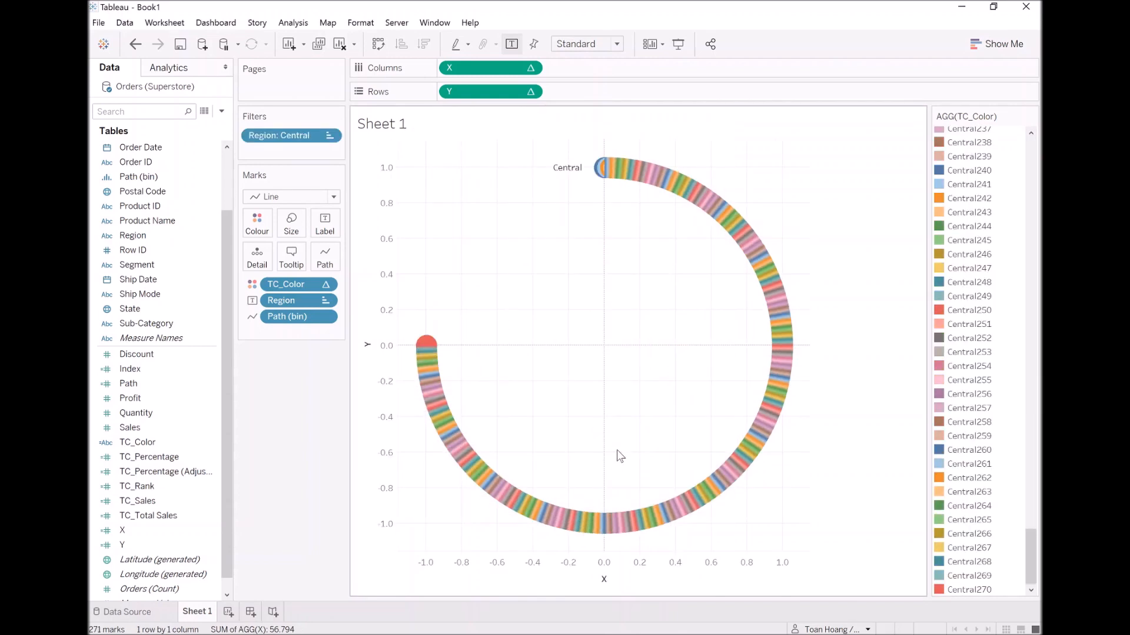
pyautogui.click(259, 226)
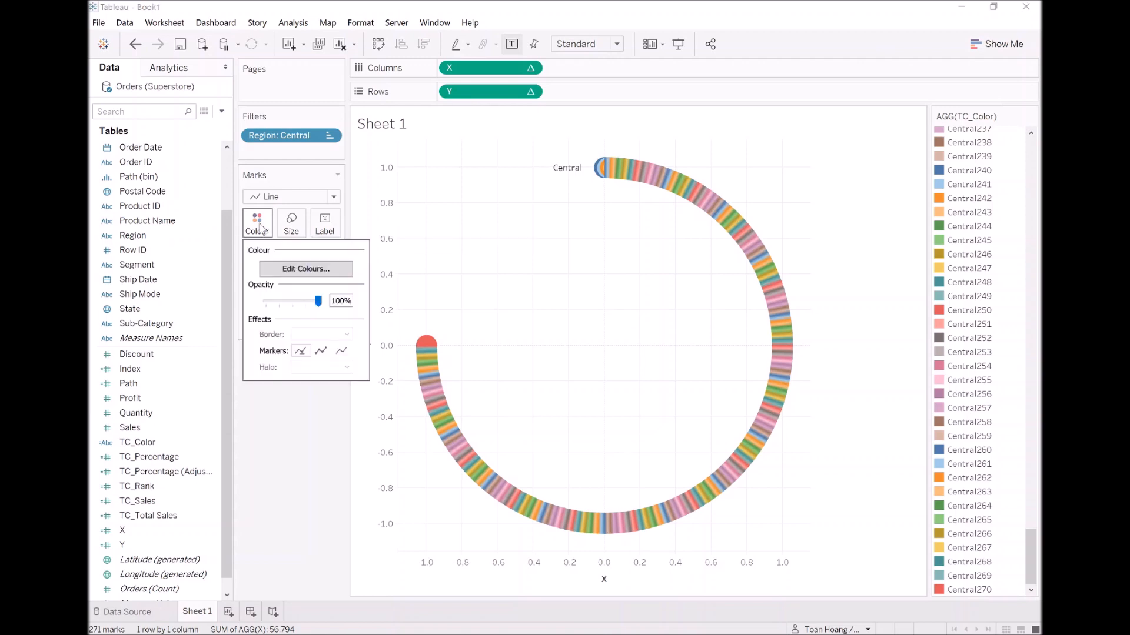
pyautogui.click(290, 271)
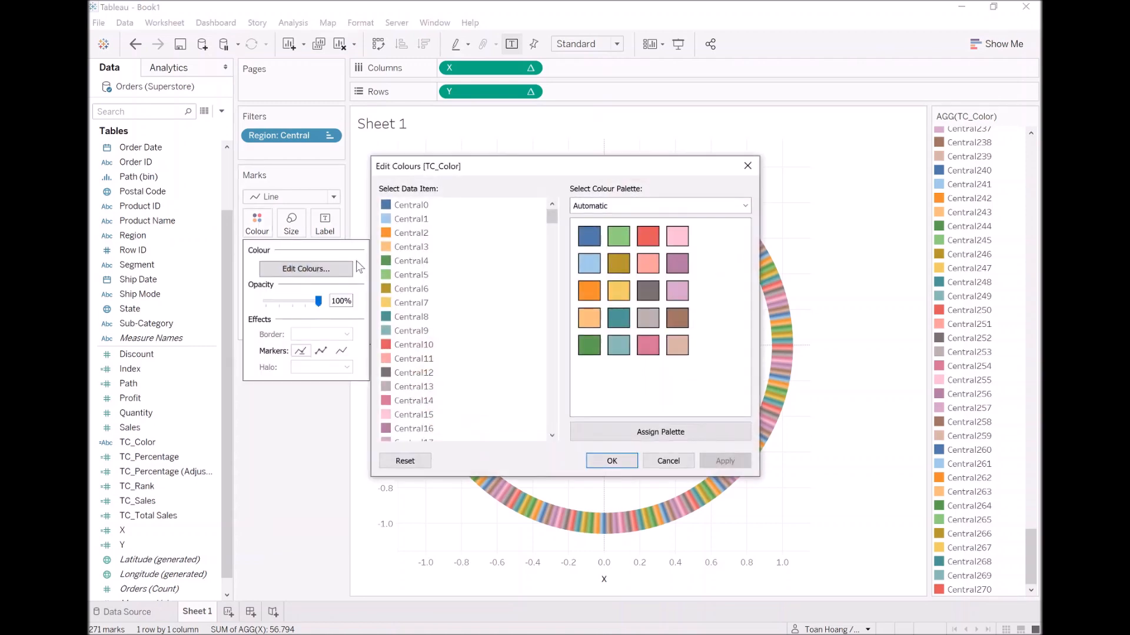
pyautogui.click(674, 205)
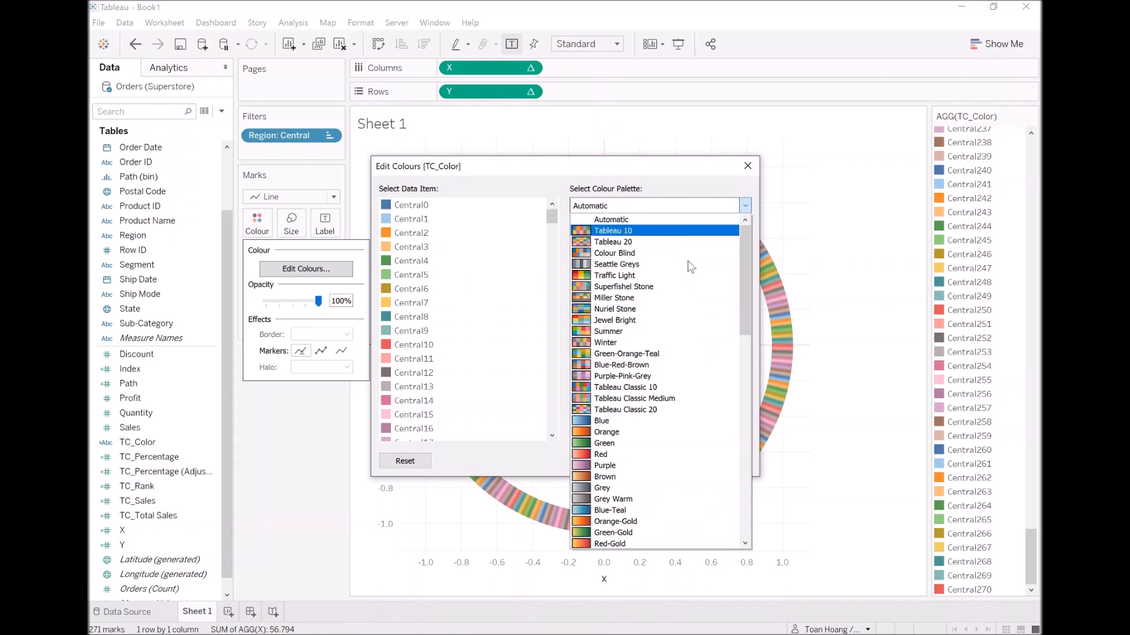
pyautogui.click(640, 438)
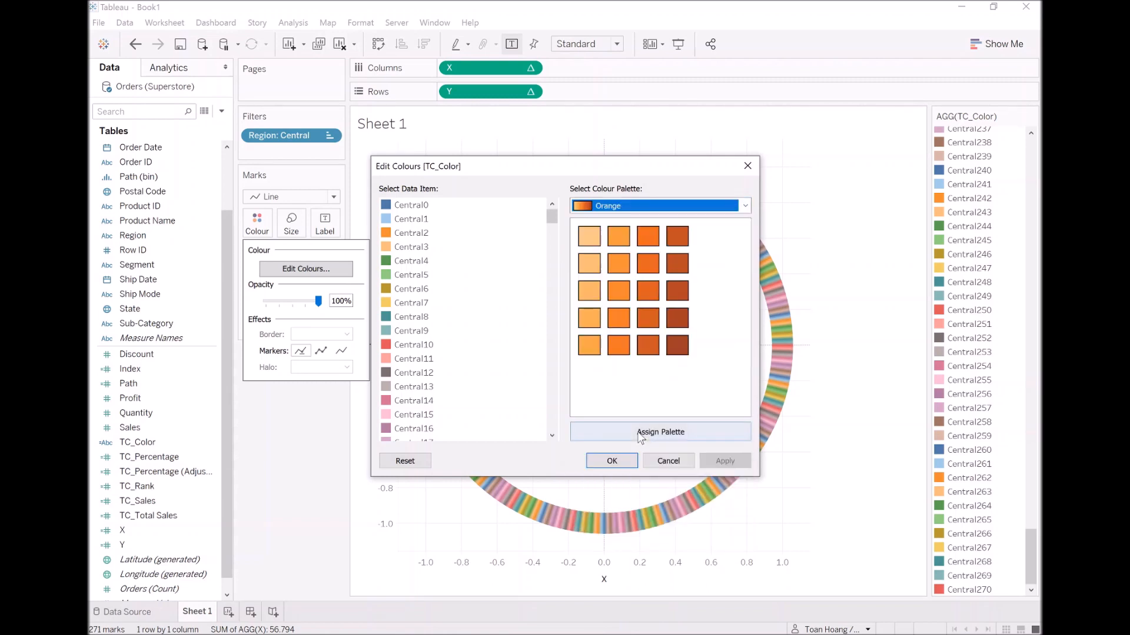
pyautogui.click(666, 435)
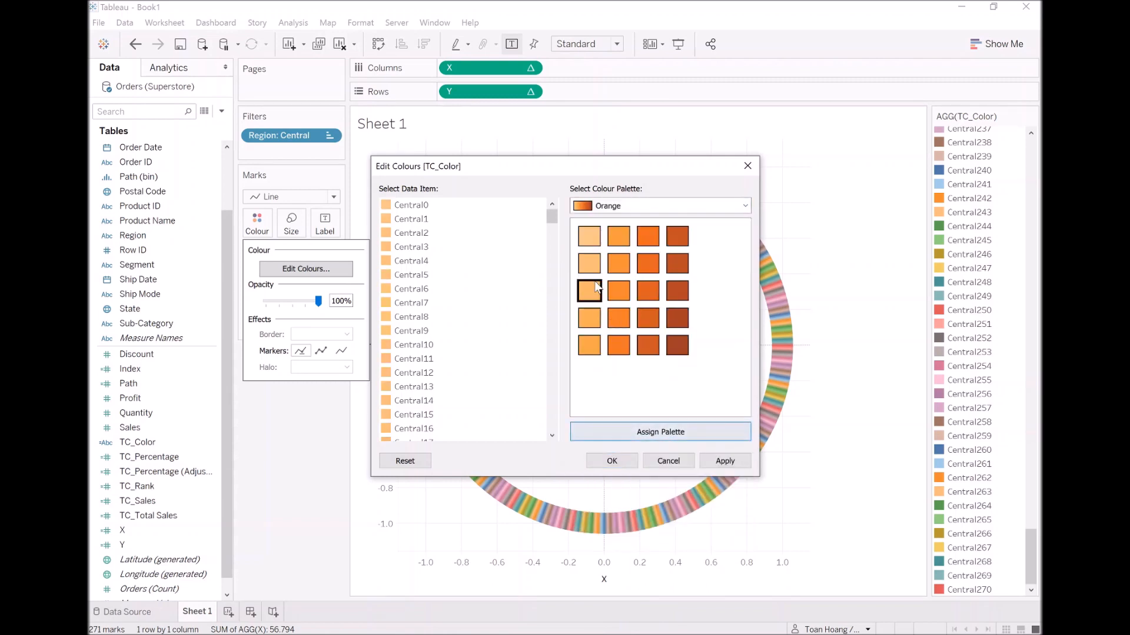
pyautogui.moveTo(555, 220); pyautogui.dragTo(625, 408)
pyautogui.click(735, 463)
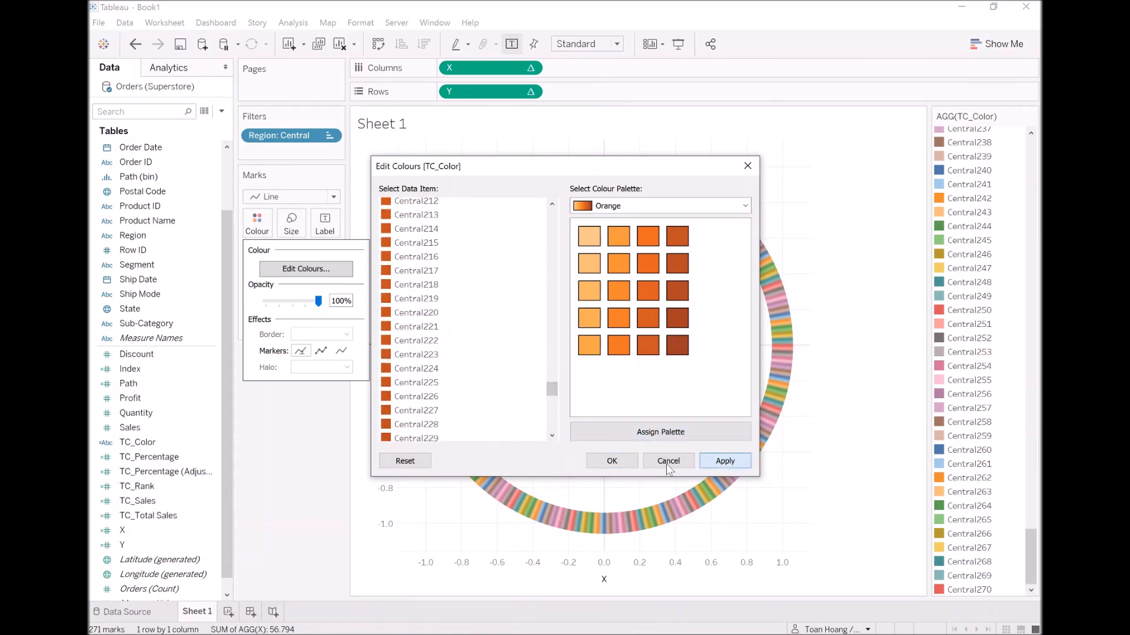
pyautogui.click(613, 462)
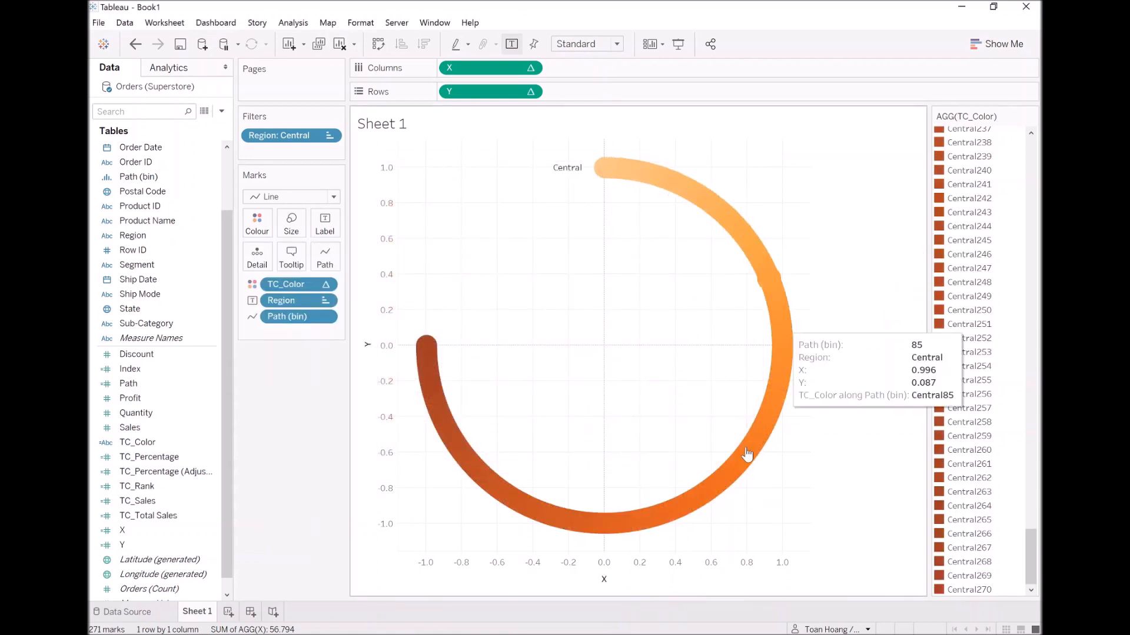
# Change the Region filter so that only East is selected.
pyautogui.rightClick(290, 134)
pyautogui.click(333, 143)
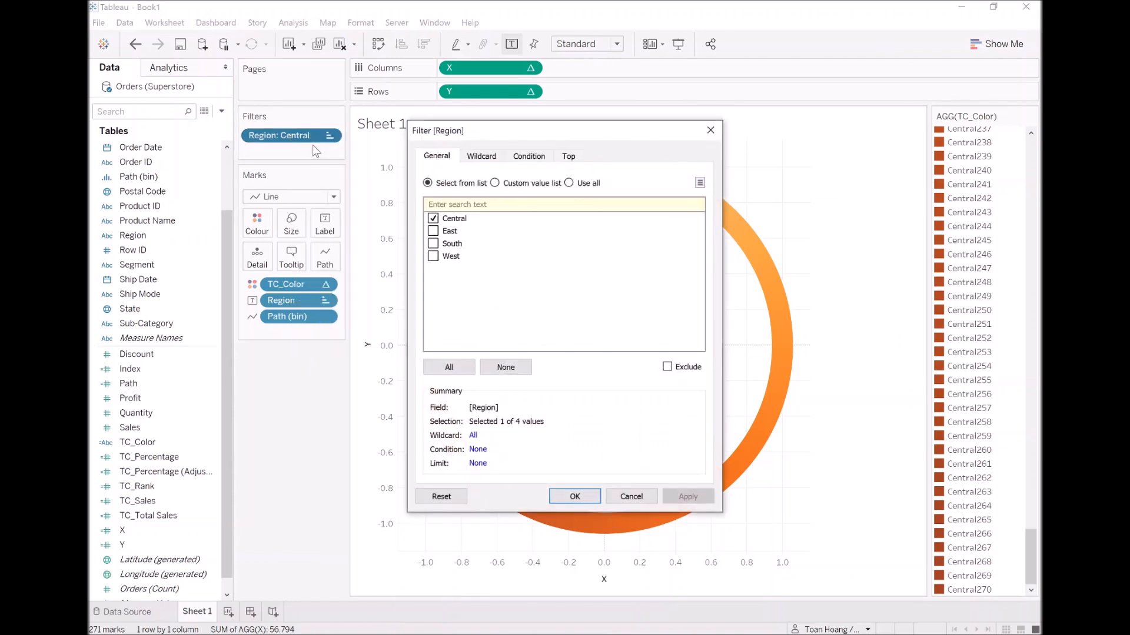
pyautogui.click(433, 232)
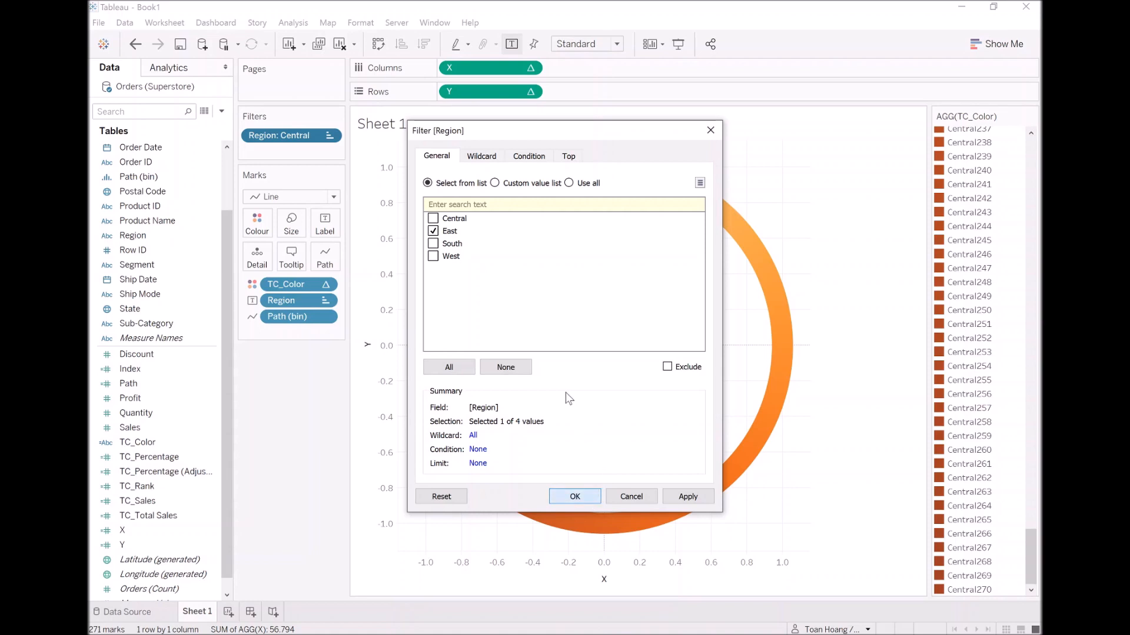
pyautogui.press('Return')
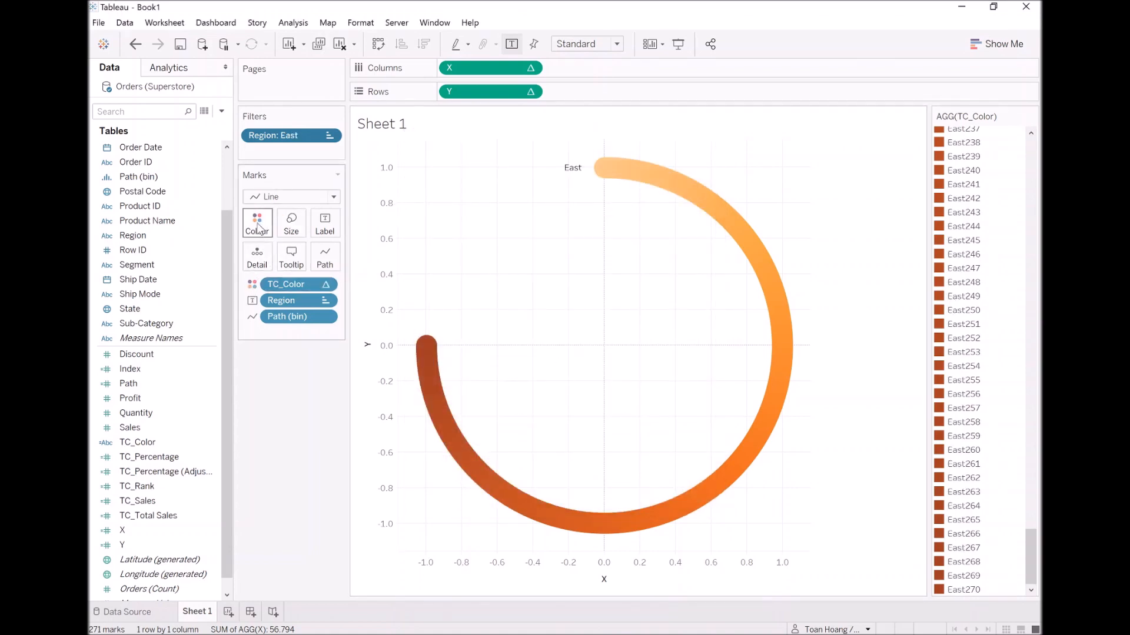
# Assign the Blue palette to the East region's TC_Color values.
pyautogui.click(257, 224)
pyautogui.click(306, 268)
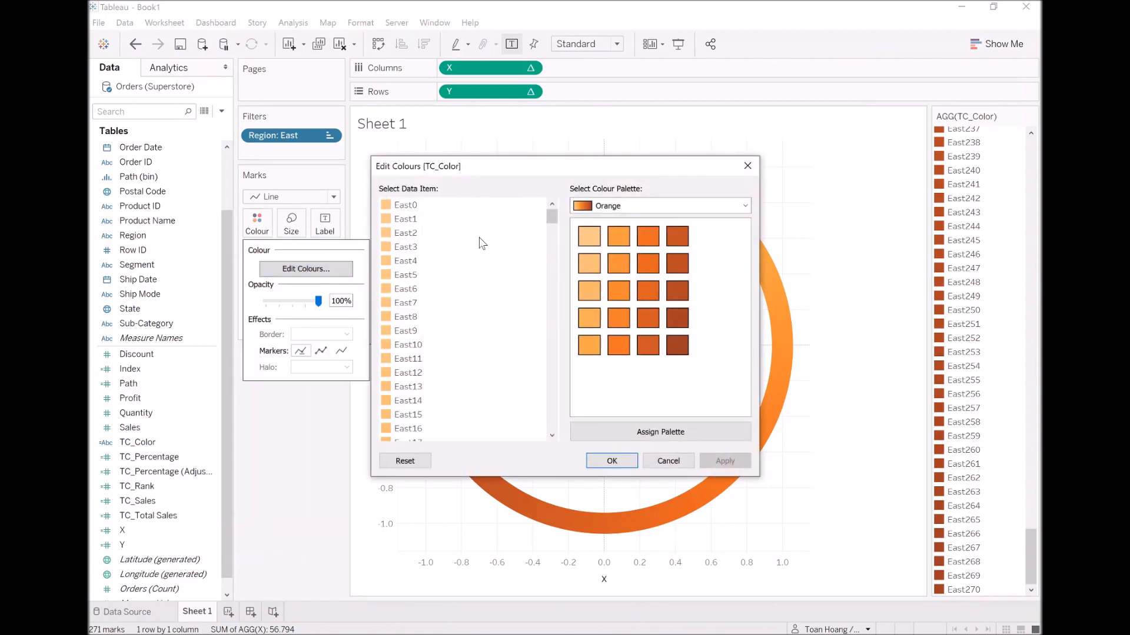
pyautogui.click(670, 206)
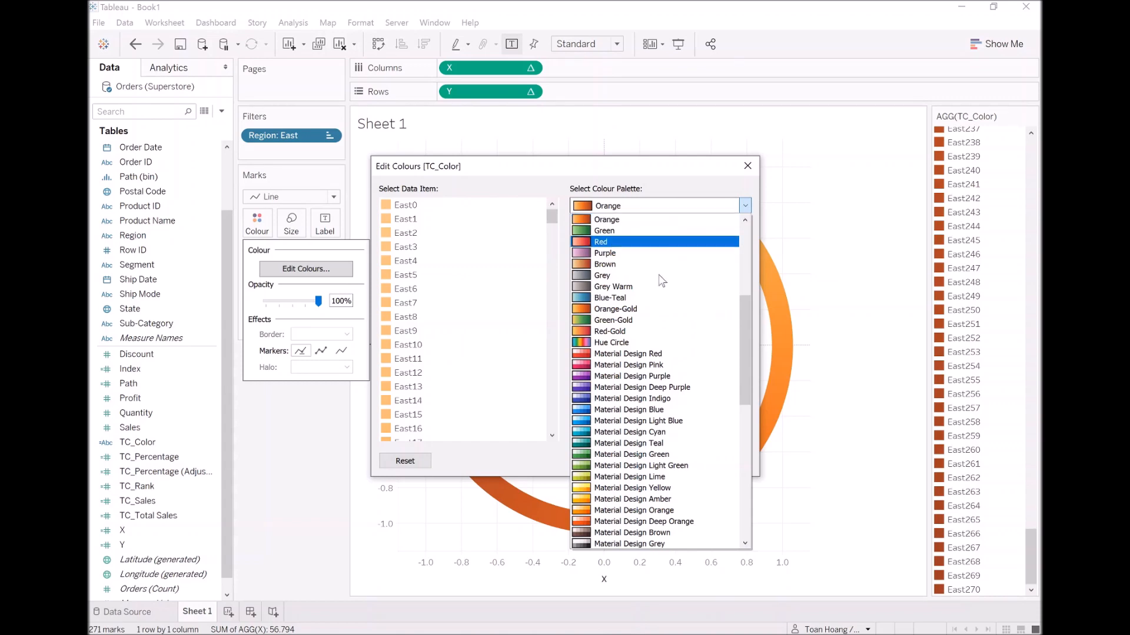
pyautogui.scroll(5, 669, 322)
pyautogui.click(647, 376)
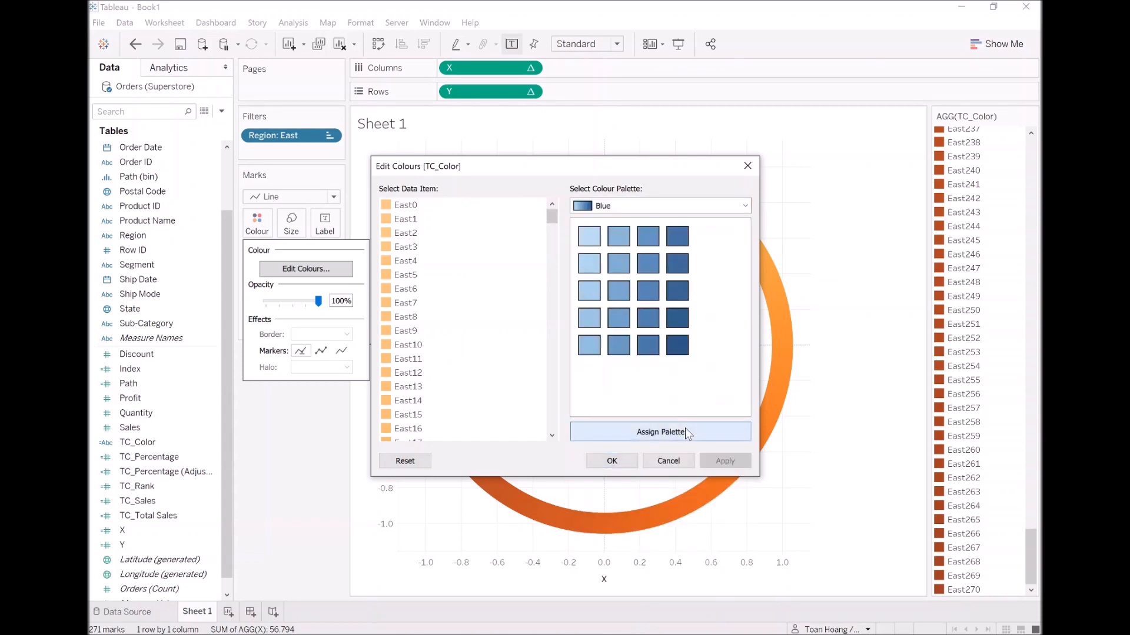
pyautogui.click(710, 465)
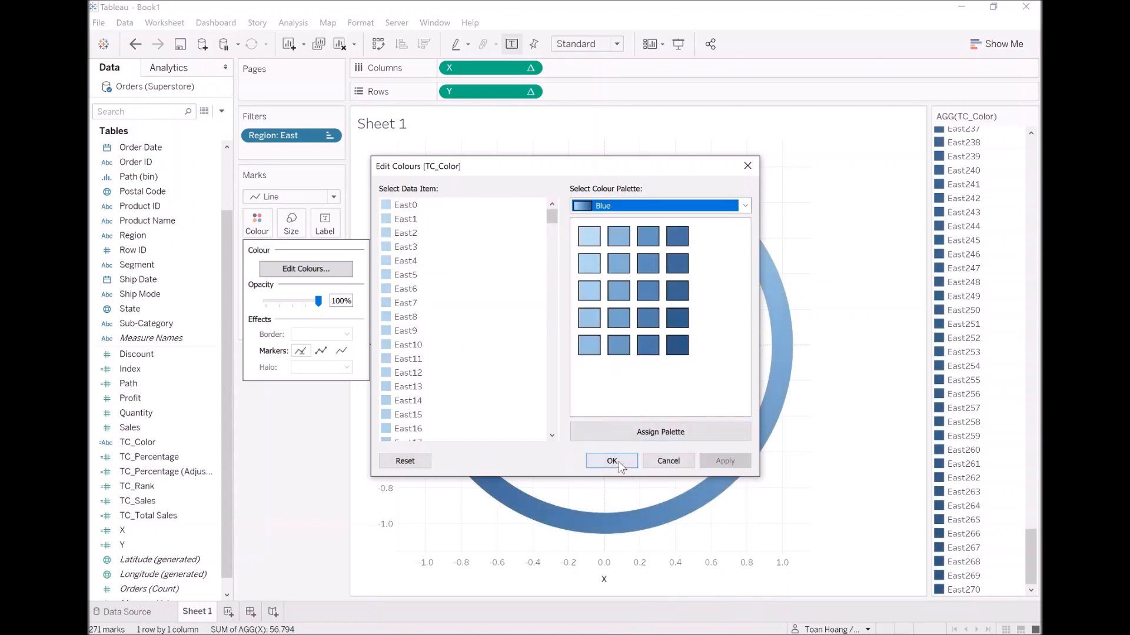
pyautogui.click(618, 462)
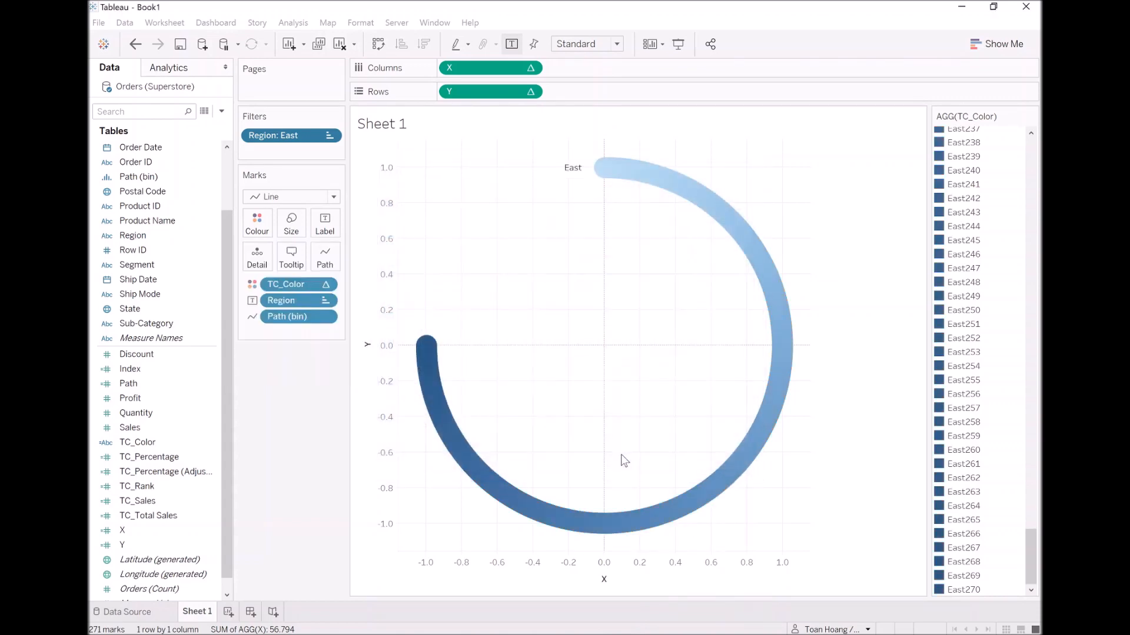
# Show the Region filter beside the view and leave only South selected.
pyautogui.rightClick(295, 139)
pyautogui.click(335, 164)
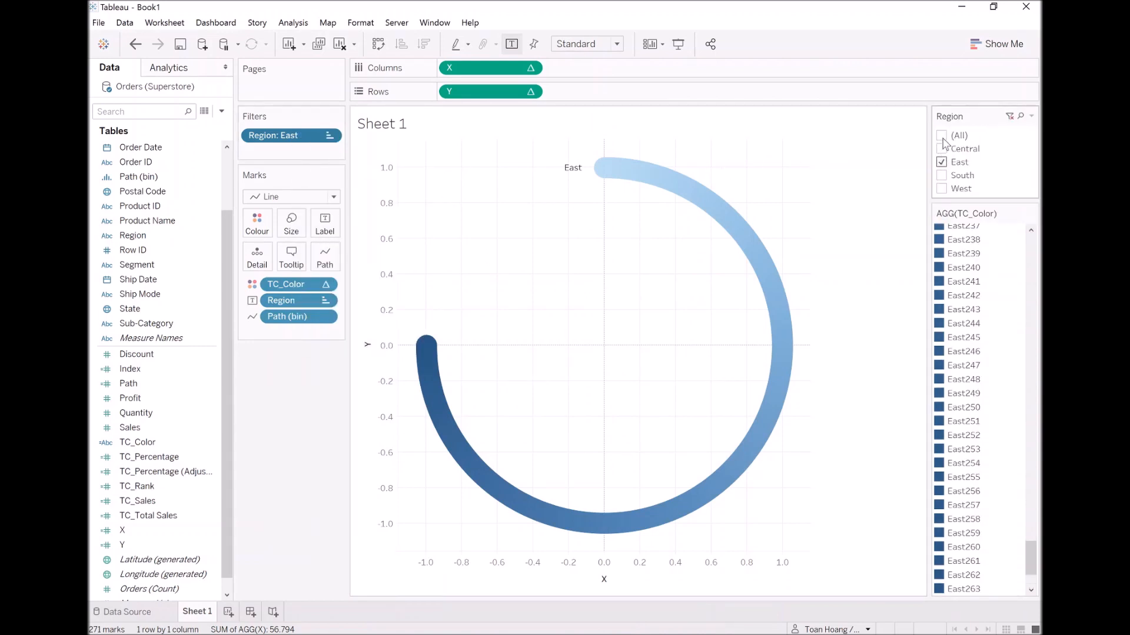
pyautogui.click(942, 145)
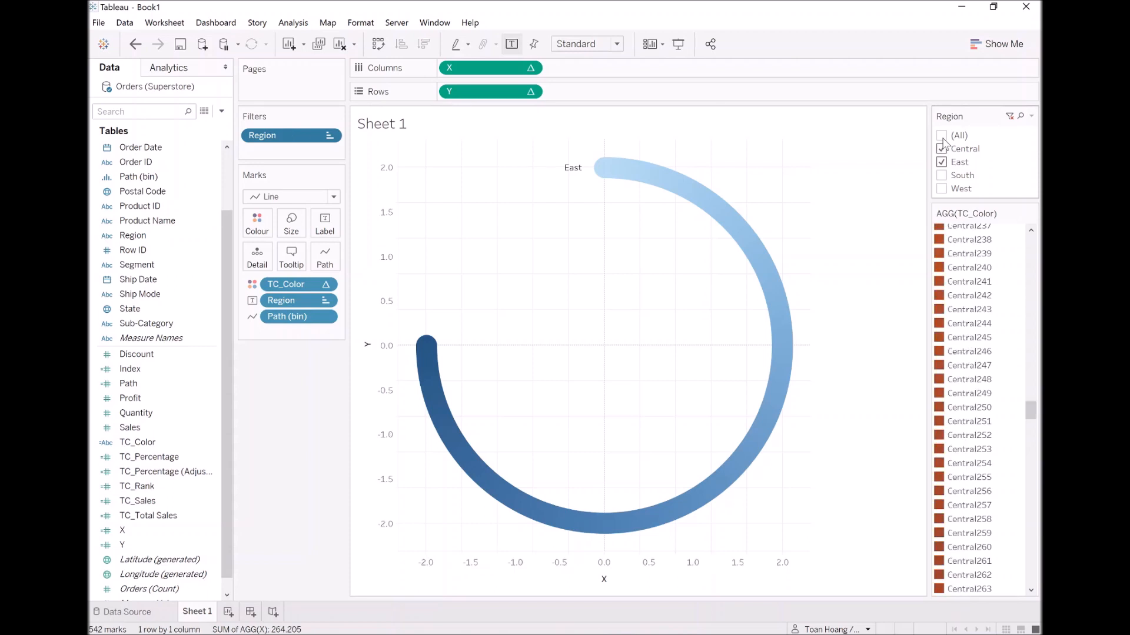
pyautogui.click(942, 137)
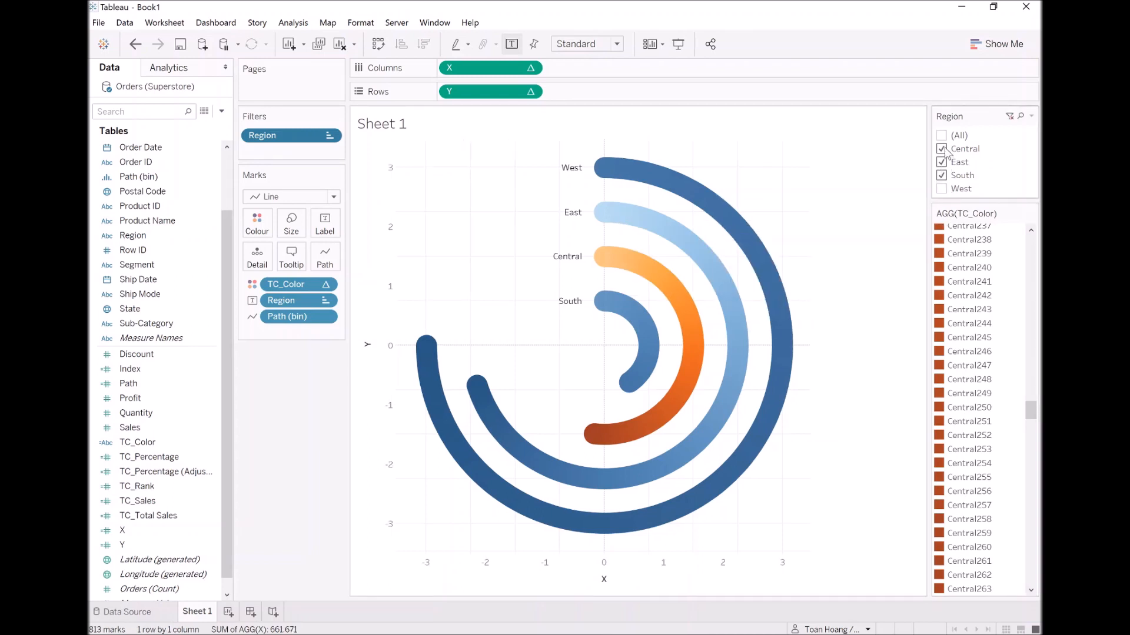
pyautogui.click(941, 162)
pyautogui.click(941, 149)
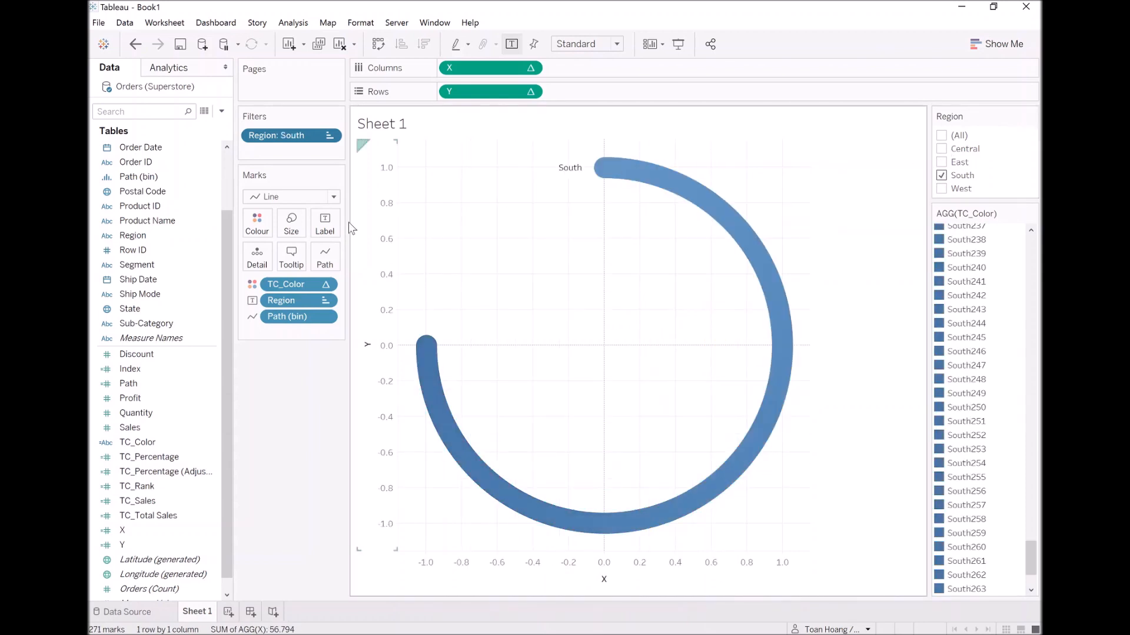
# Assign the Red palette to the South region's TC_Color values.
pyautogui.click(261, 223)
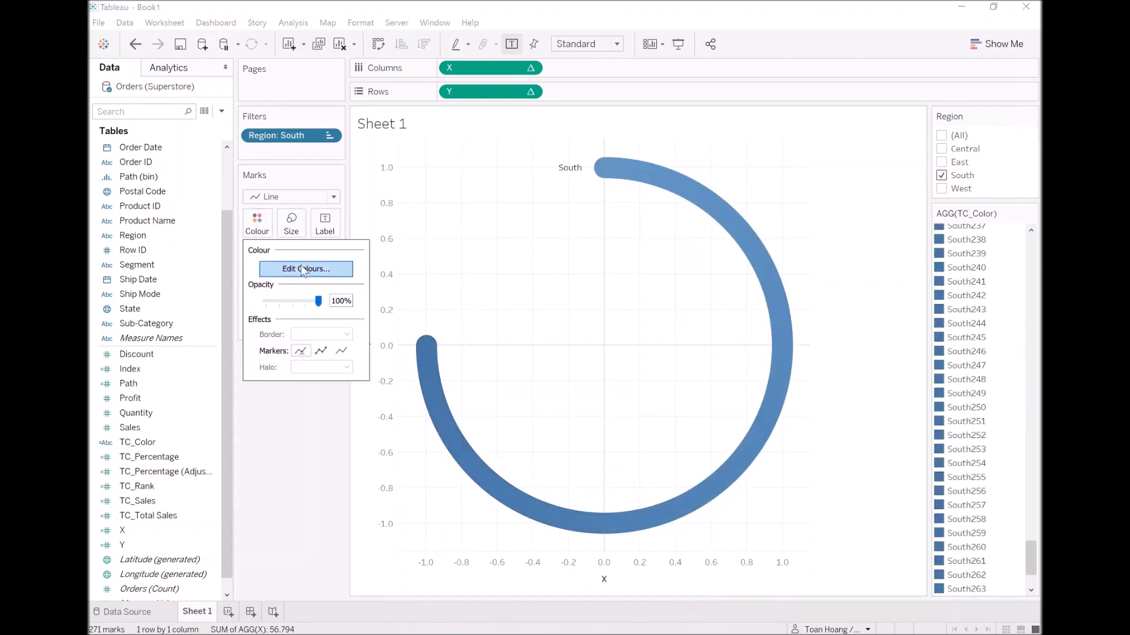
pyautogui.click(303, 264)
pyautogui.click(631, 202)
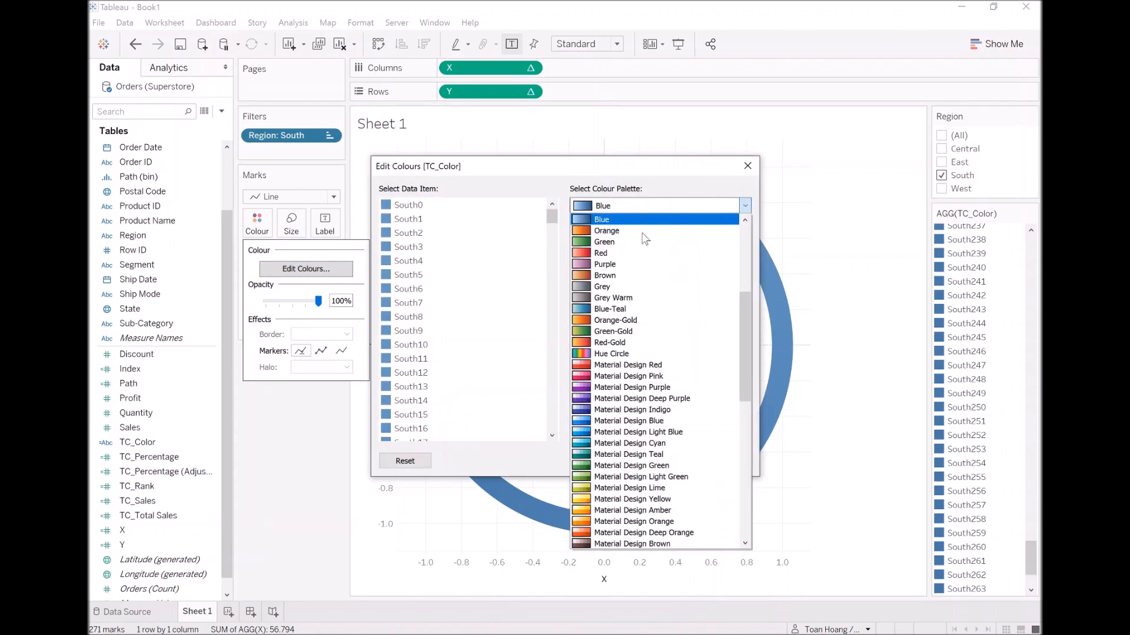
pyautogui.click(634, 253)
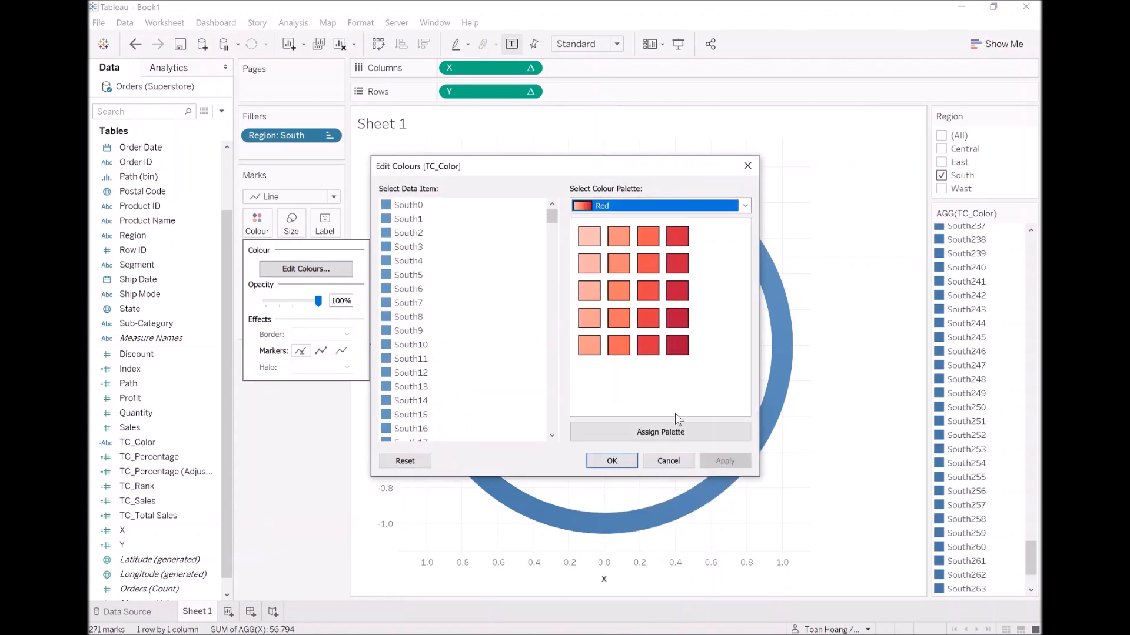
pyautogui.click(698, 436)
pyautogui.click(611, 459)
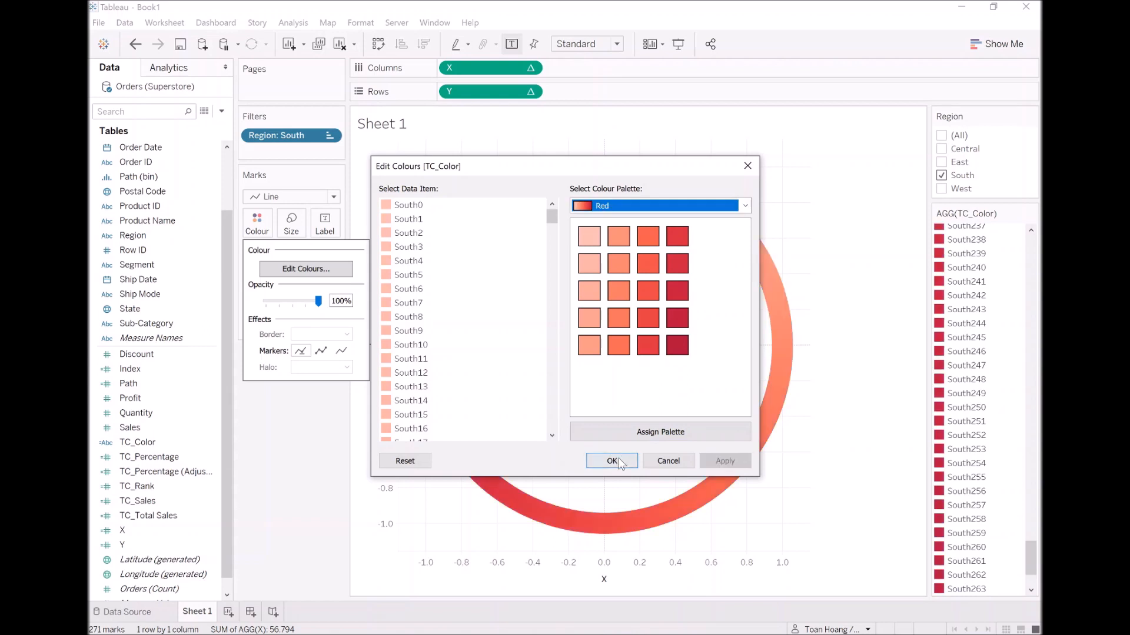
# Filter the view to the West region only and assign the Purple palette to its TC_Color values.
pyautogui.click(942, 188)
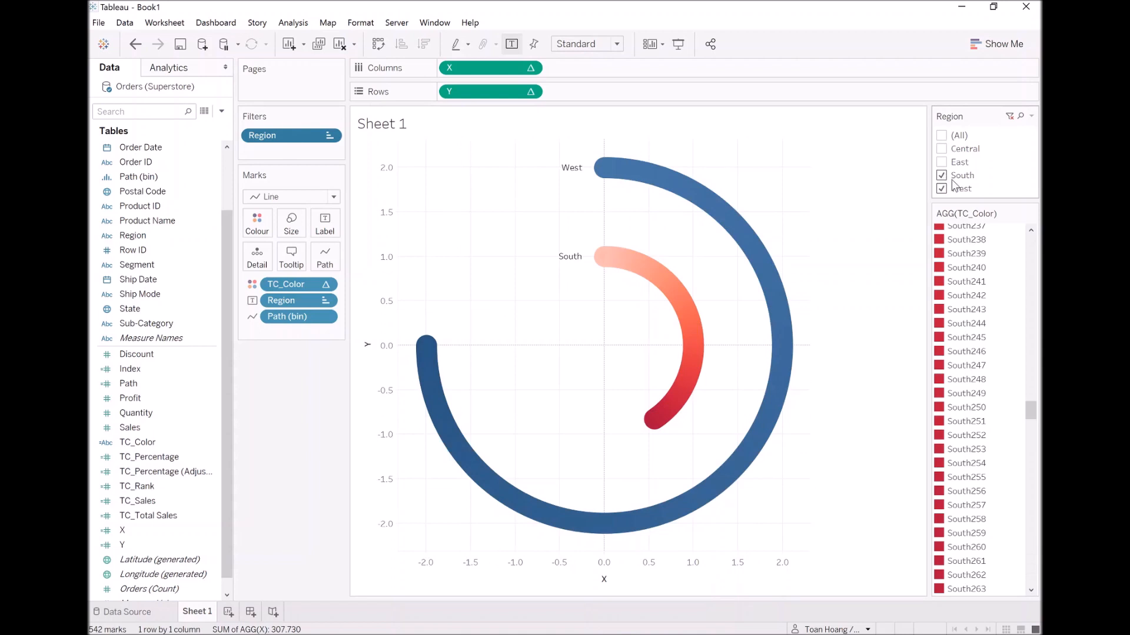
pyautogui.click(953, 179)
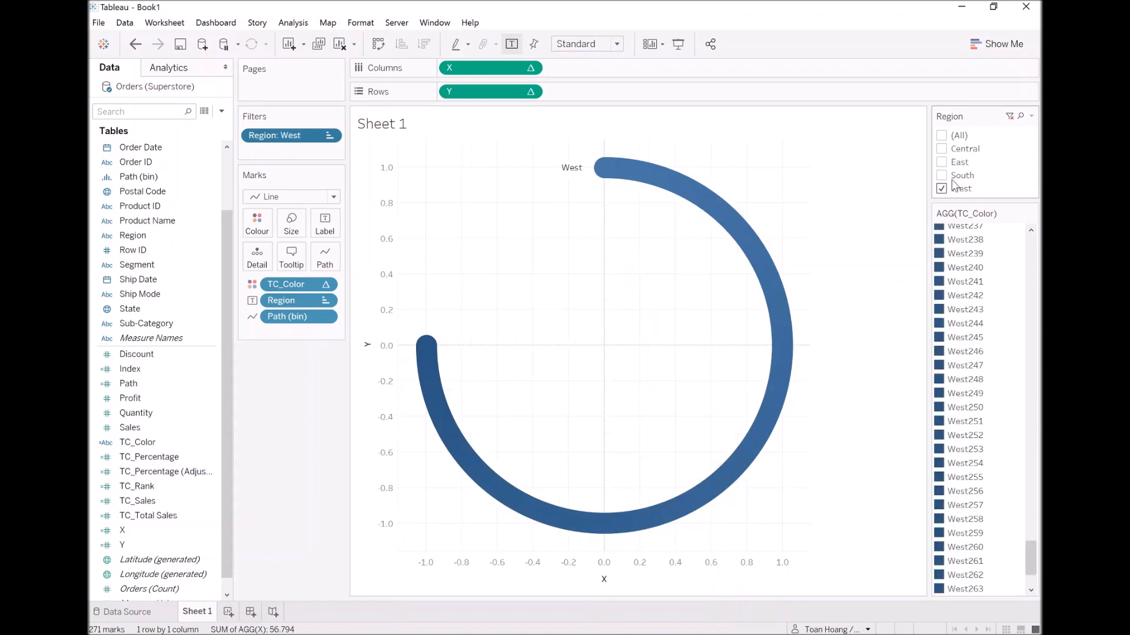
pyautogui.click(263, 224)
pyautogui.click(294, 269)
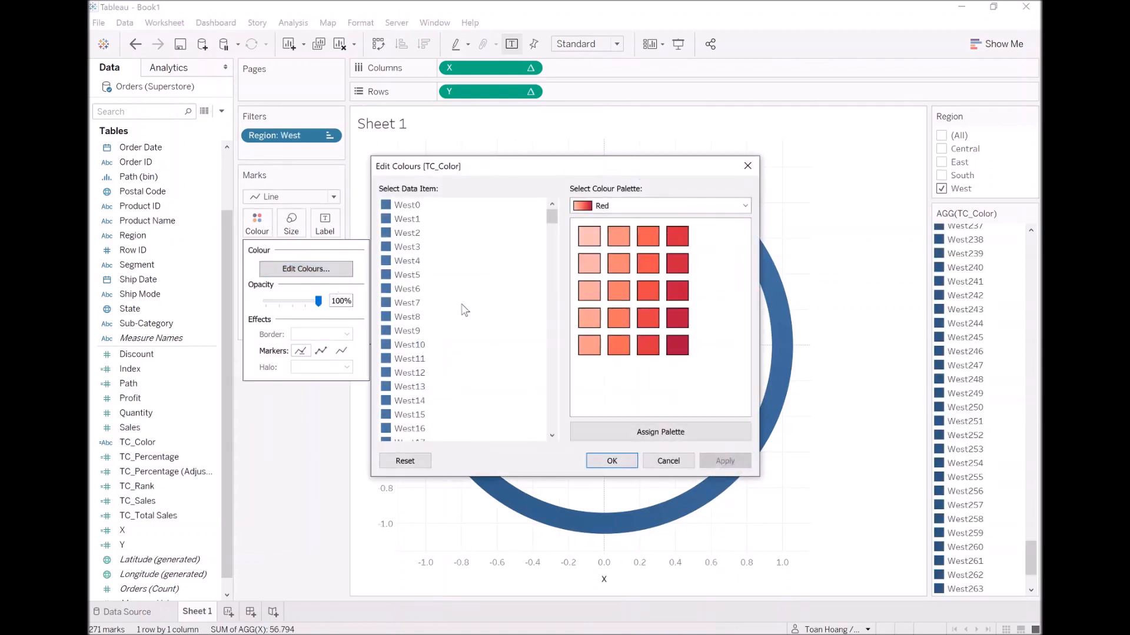
pyautogui.click(632, 207)
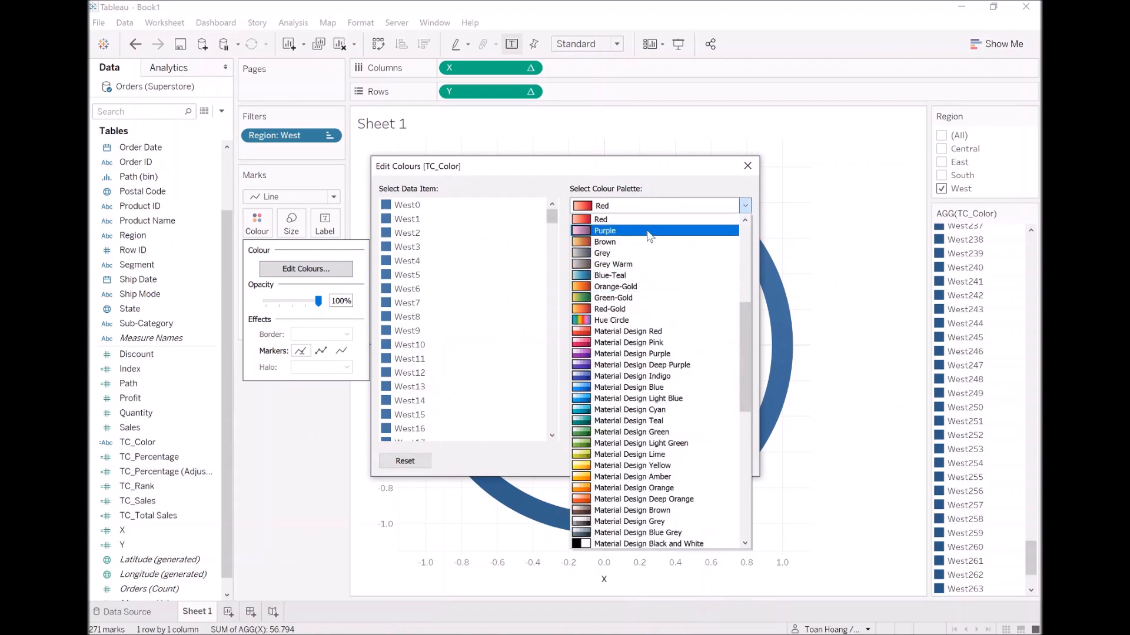
pyautogui.click(650, 231)
pyautogui.click(636, 433)
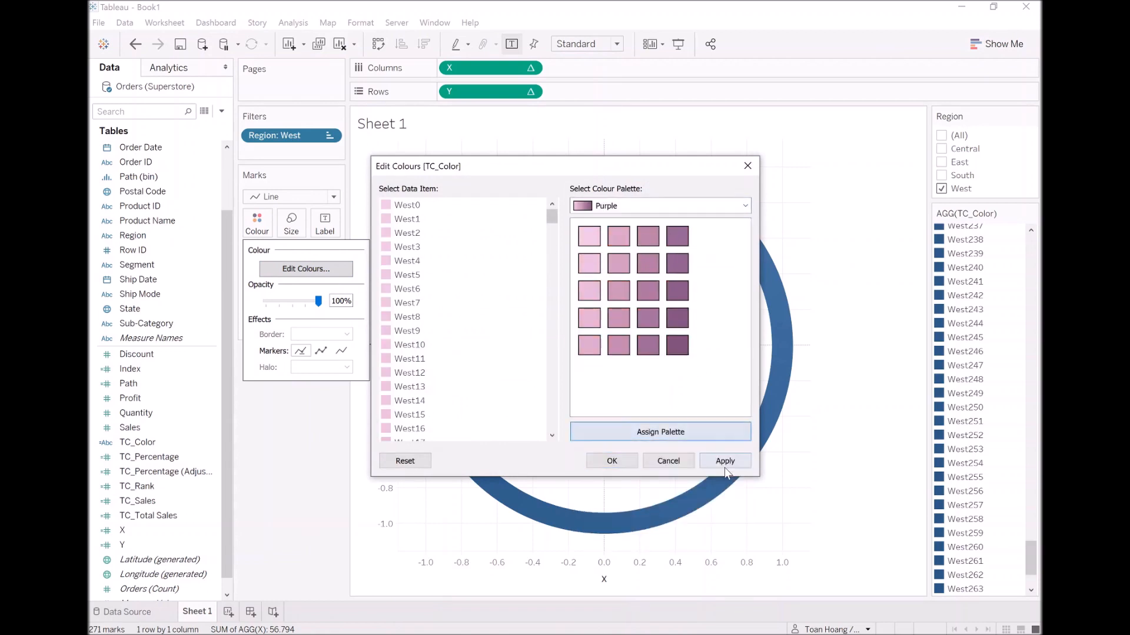
pyautogui.click(612, 461)
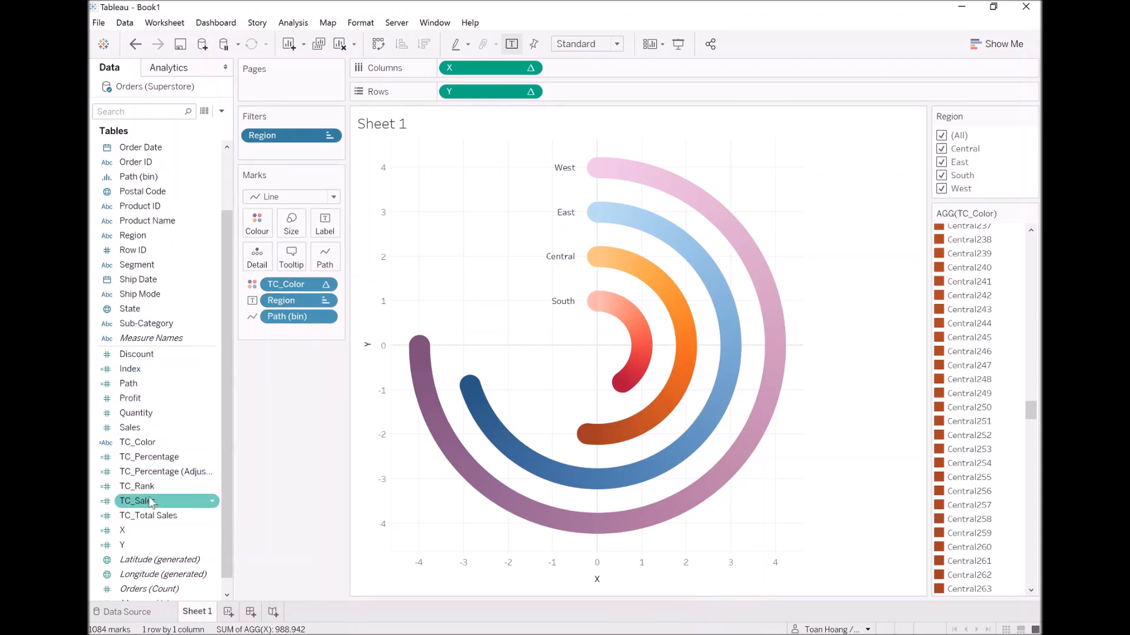
# Add TC_Sales and TC_Percentage to the arc labels.
pyautogui.moveTo(150, 506); pyautogui.dragTo(325, 229)
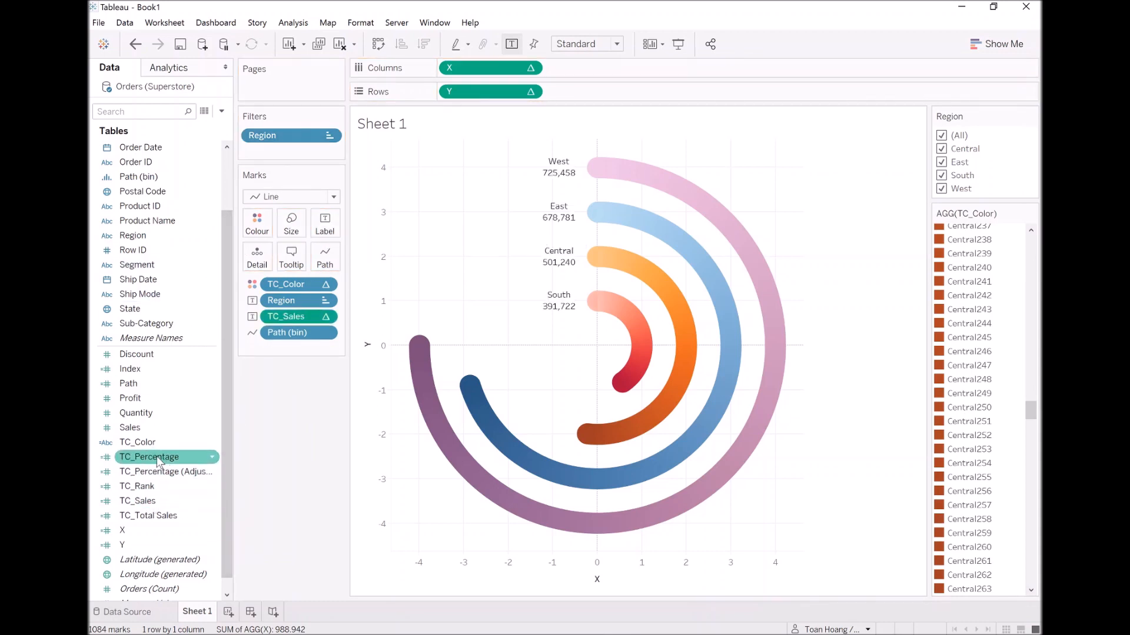
pyautogui.moveTo(147, 464); pyautogui.dragTo(321, 230)
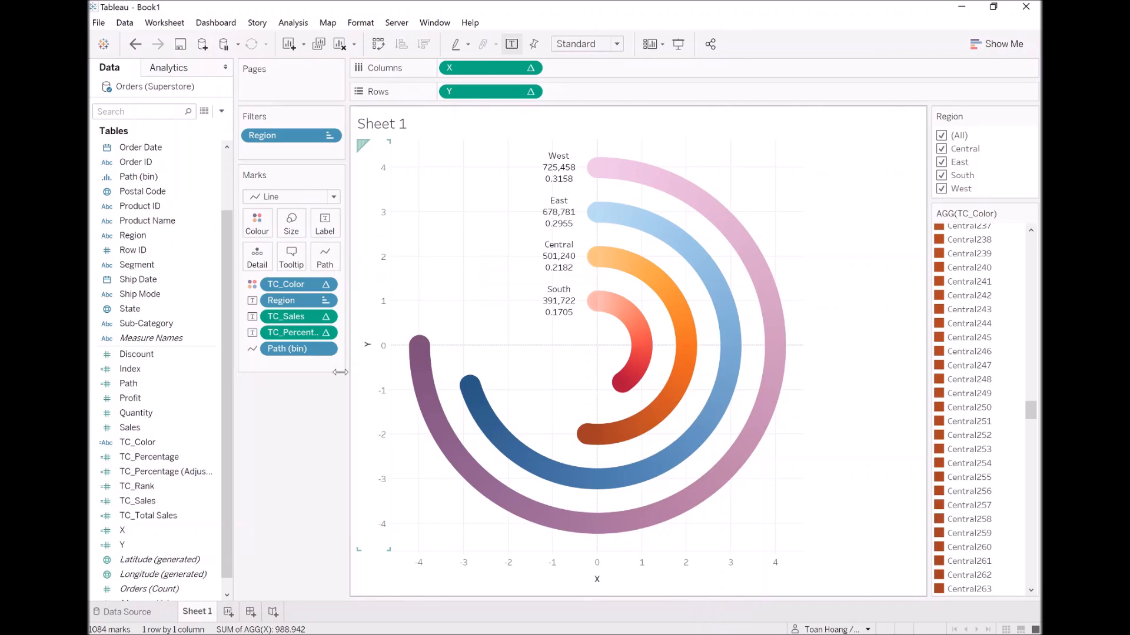
# Format the TC_Sales label as custom currency using the English (United States) dollar sign and 0 decimal places.
pyautogui.rightClick(297, 317)
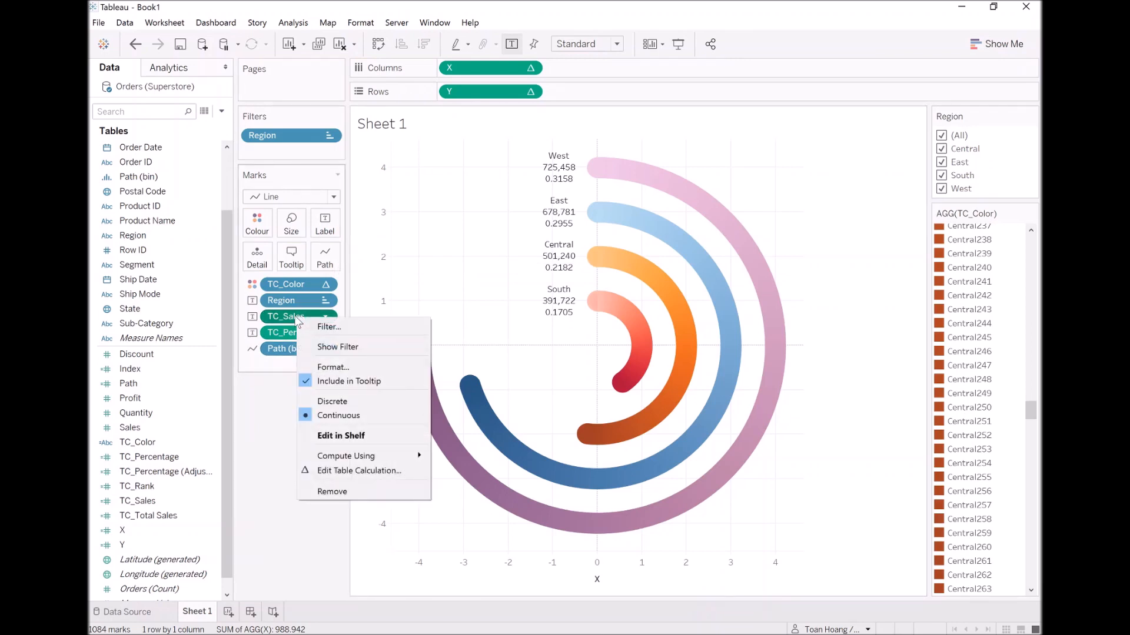
pyautogui.click(343, 368)
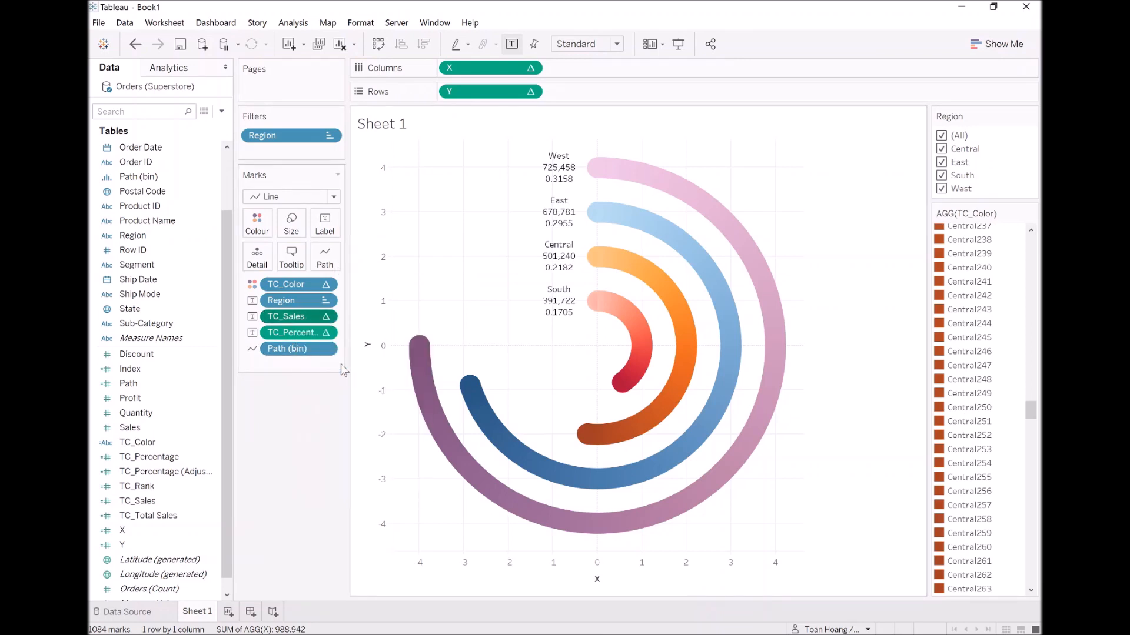
pyautogui.click(212, 195)
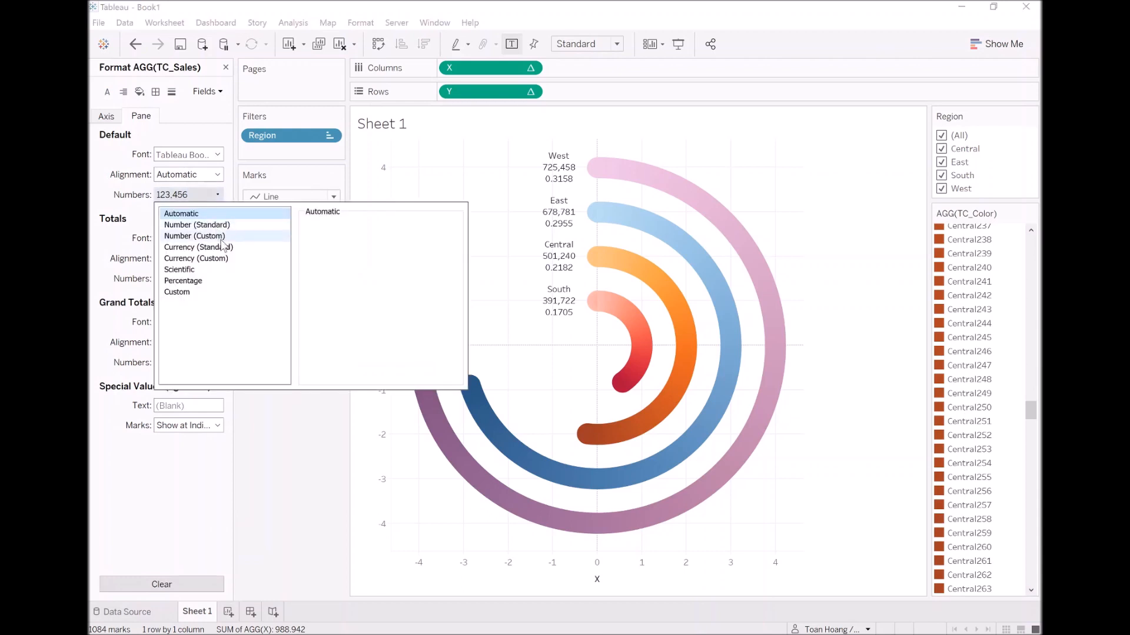
pyautogui.click(288, 247)
pyautogui.click(447, 239)
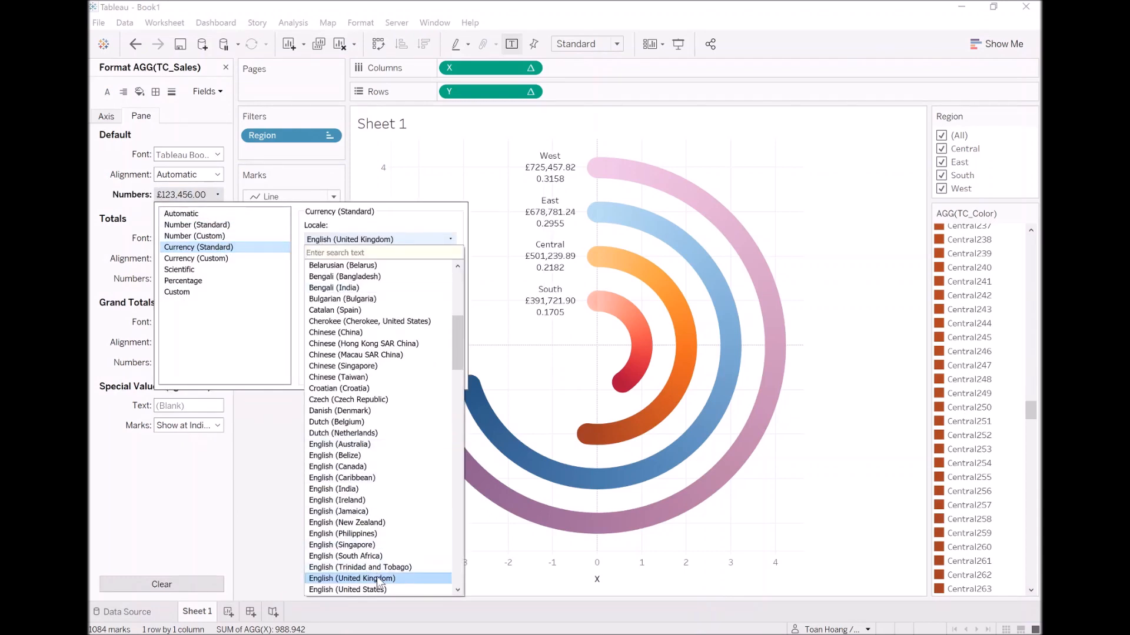
pyautogui.press('Return')
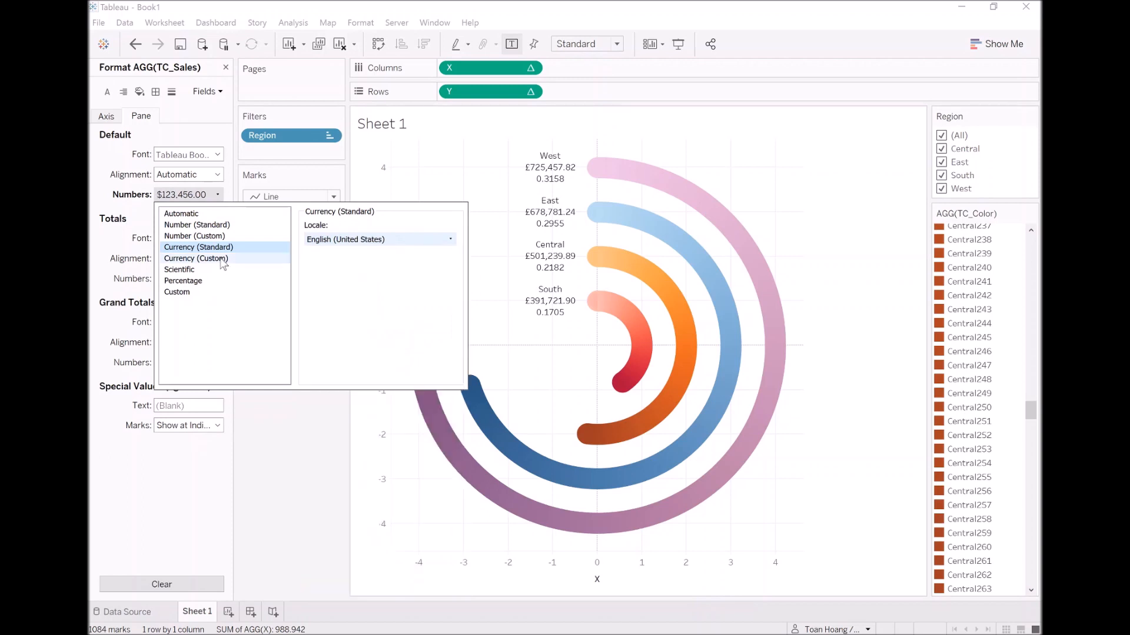
pyautogui.click(264, 258)
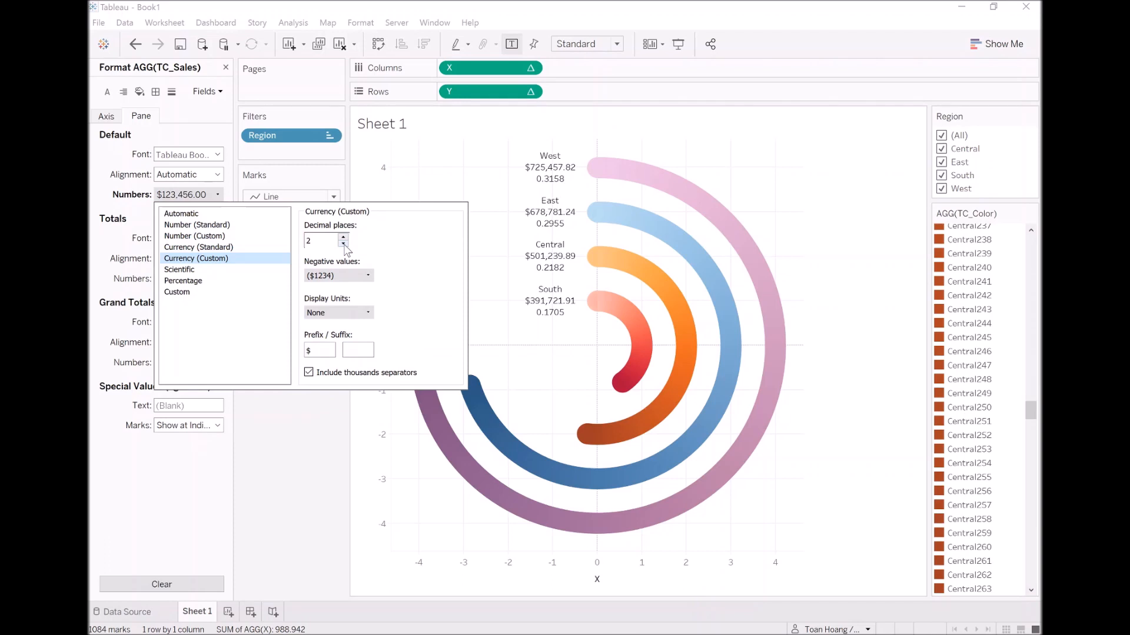
pyautogui.click(343, 243)
pyautogui.click(343, 244)
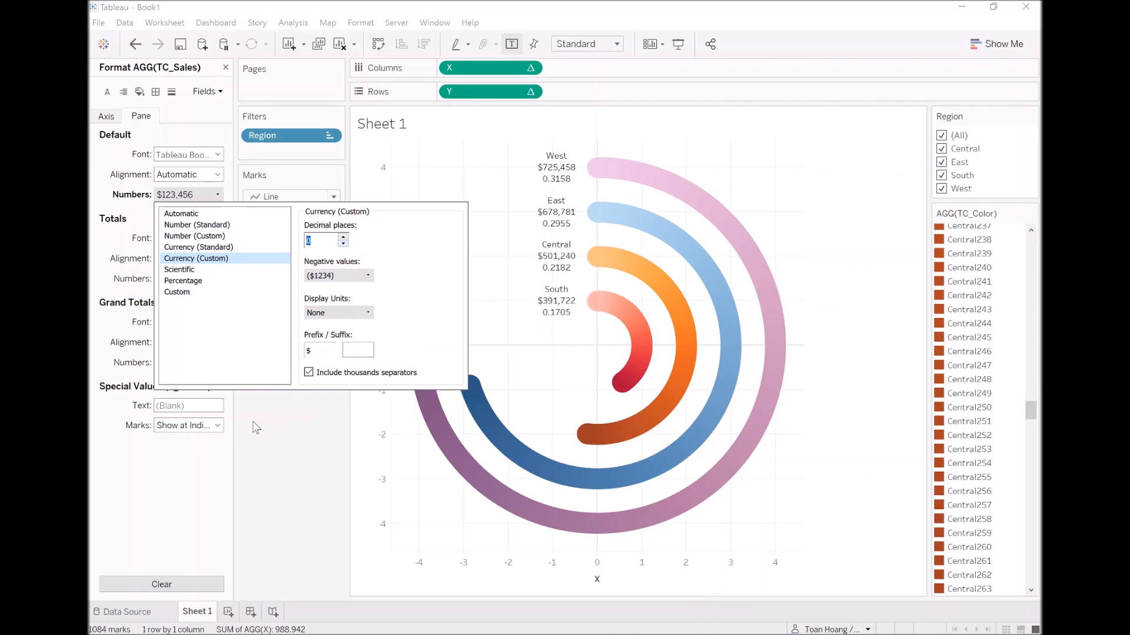
pyautogui.click(212, 458)
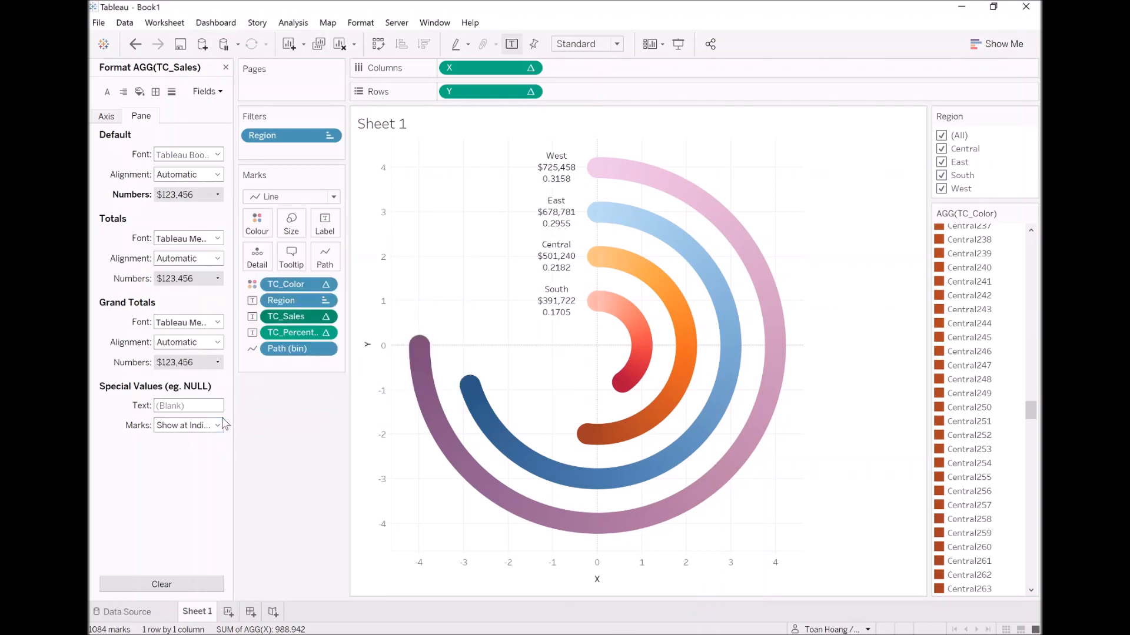
# Format the TC_Percentage label as a percentage with 1 decimal place.
pyautogui.click(299, 333)
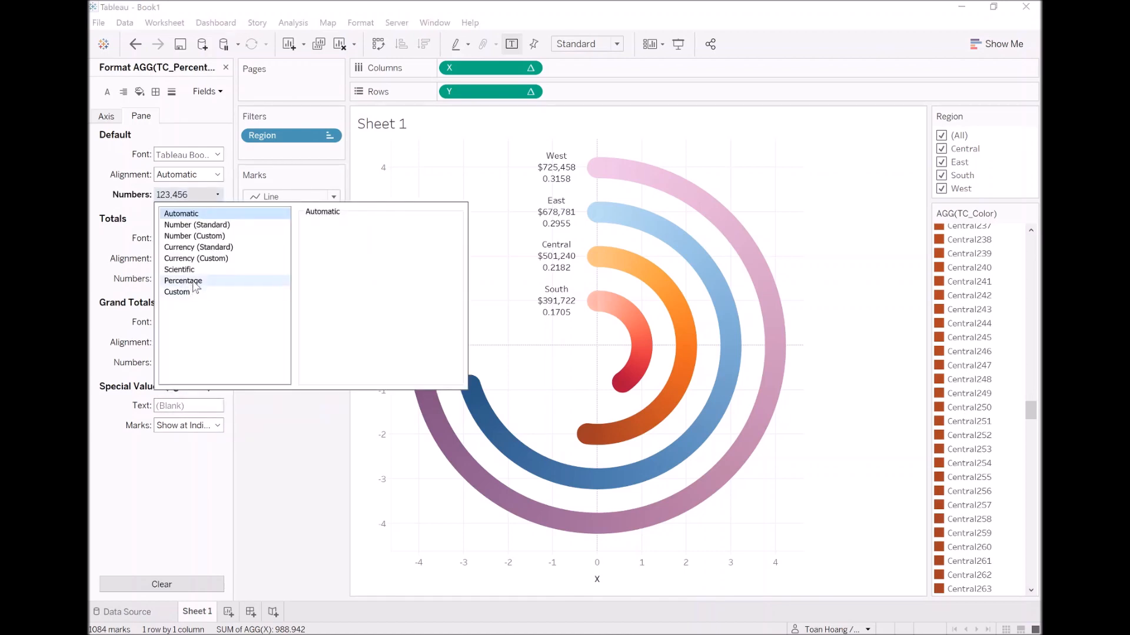
pyautogui.click(196, 283)
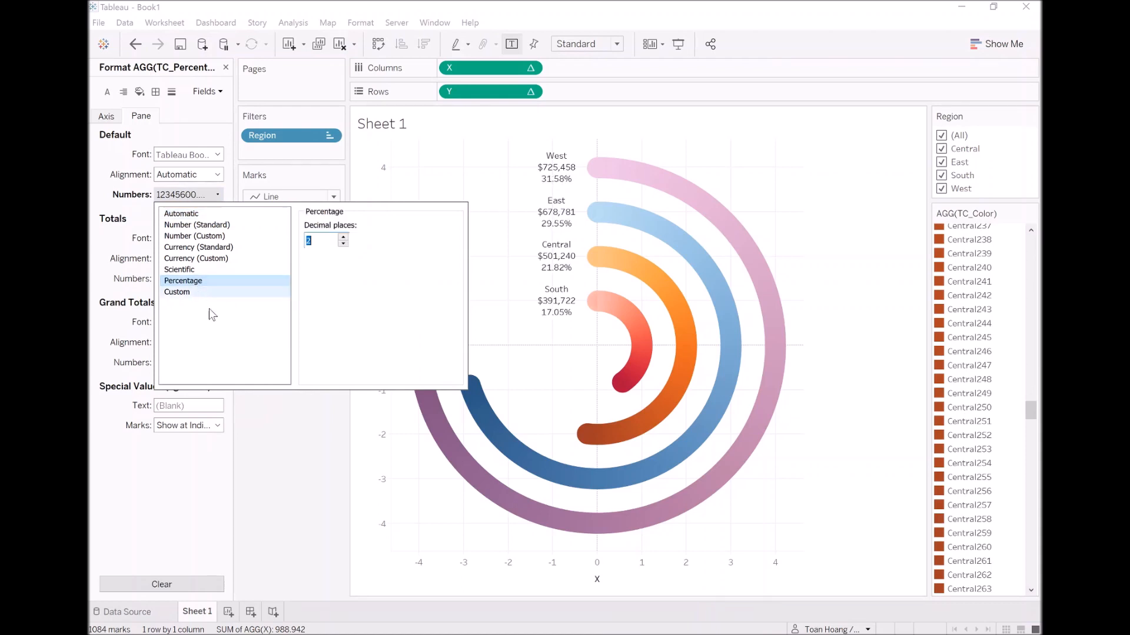
pyautogui.click(304, 423)
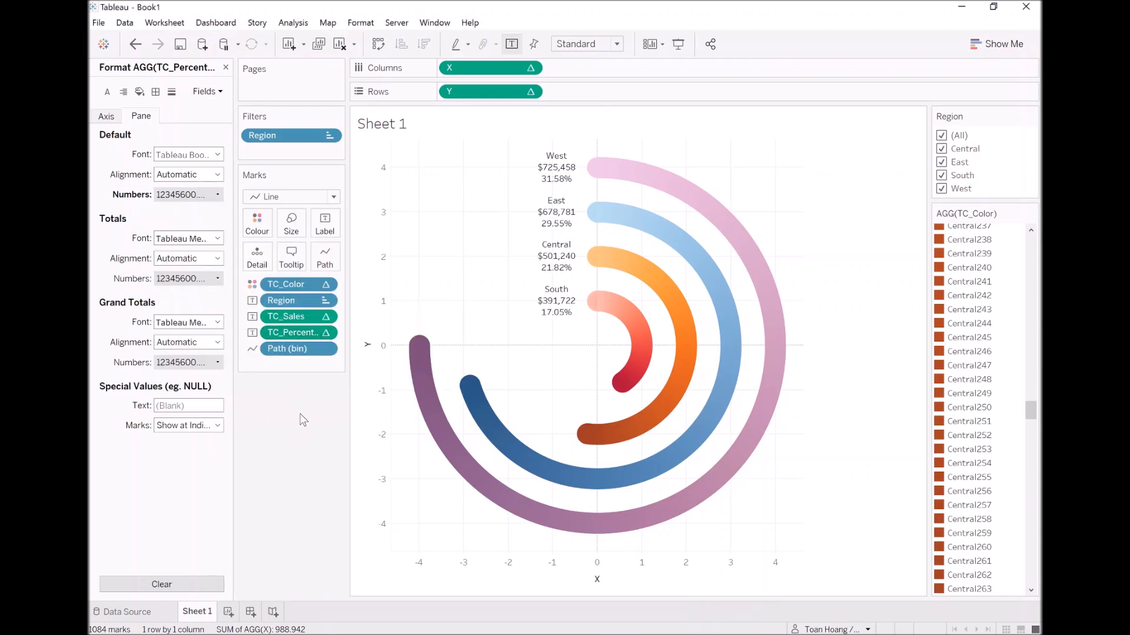
pyautogui.click(200, 196)
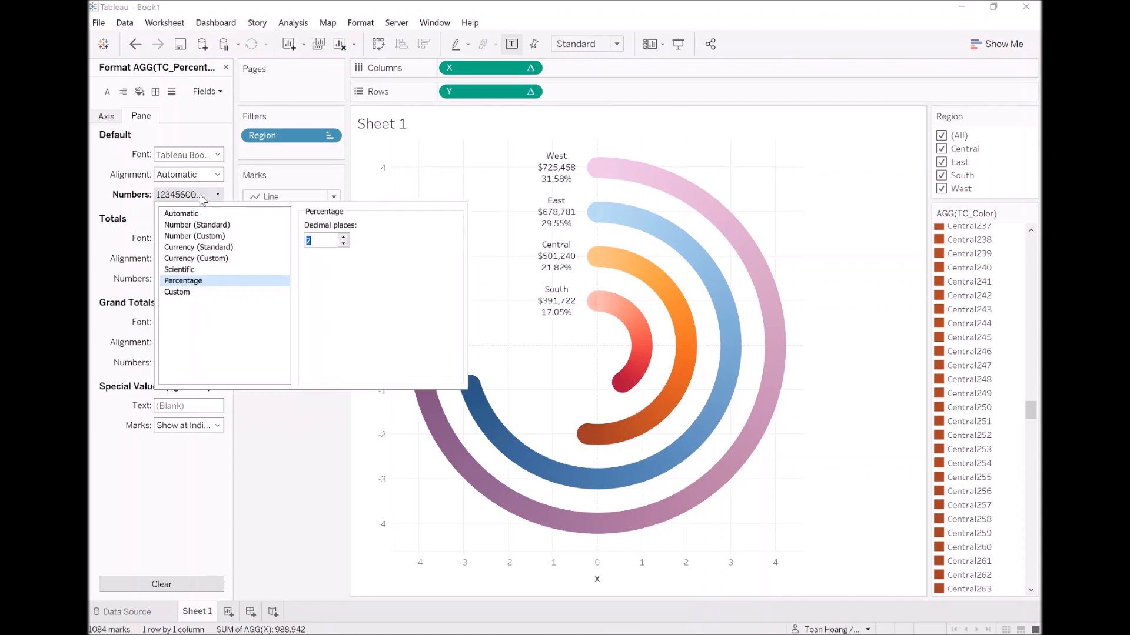
pyautogui.click(344, 243)
pyautogui.click(345, 243)
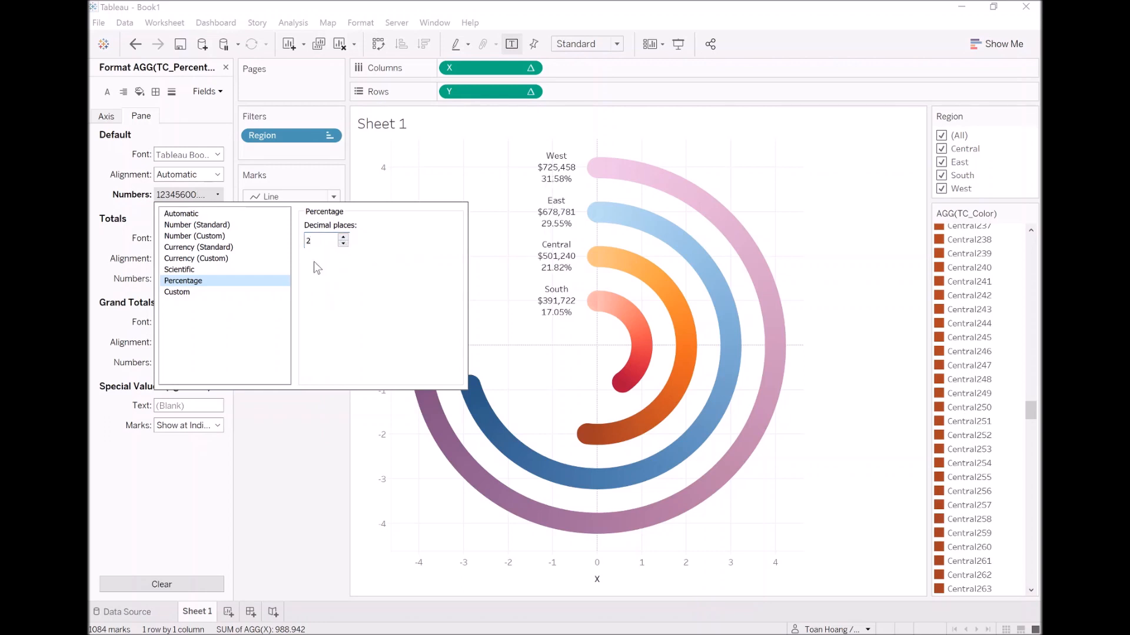
pyautogui.write('1')
pyautogui.click(310, 458)
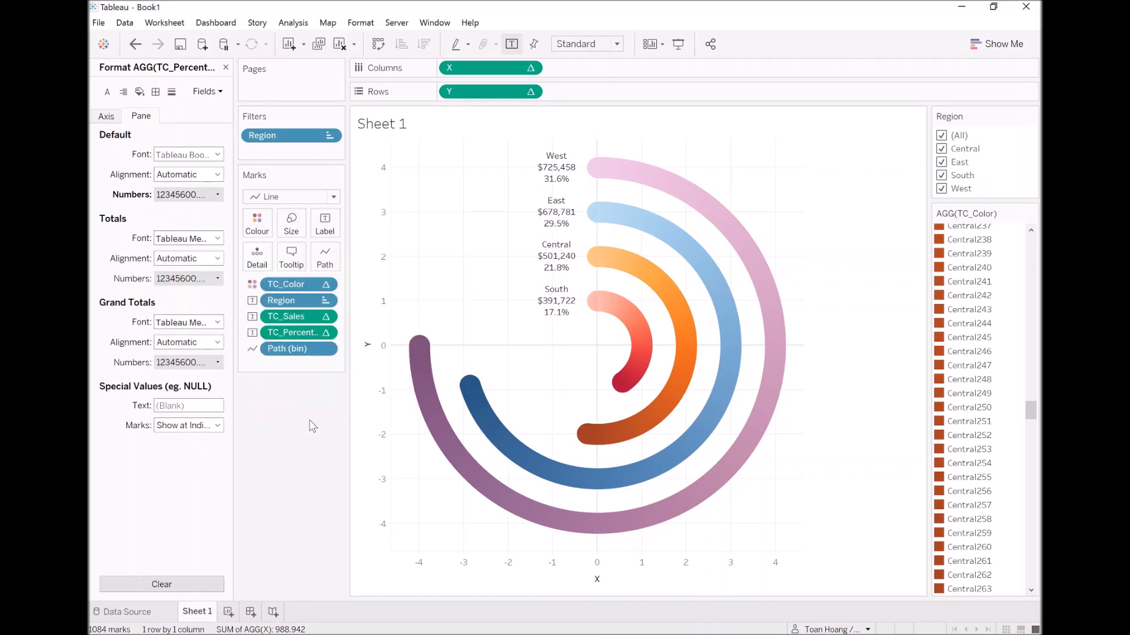
# Edit the mark label so Region, TC_Sales and TC_Percentage sit on one line, separated by slashes.
pyautogui.click(327, 227)
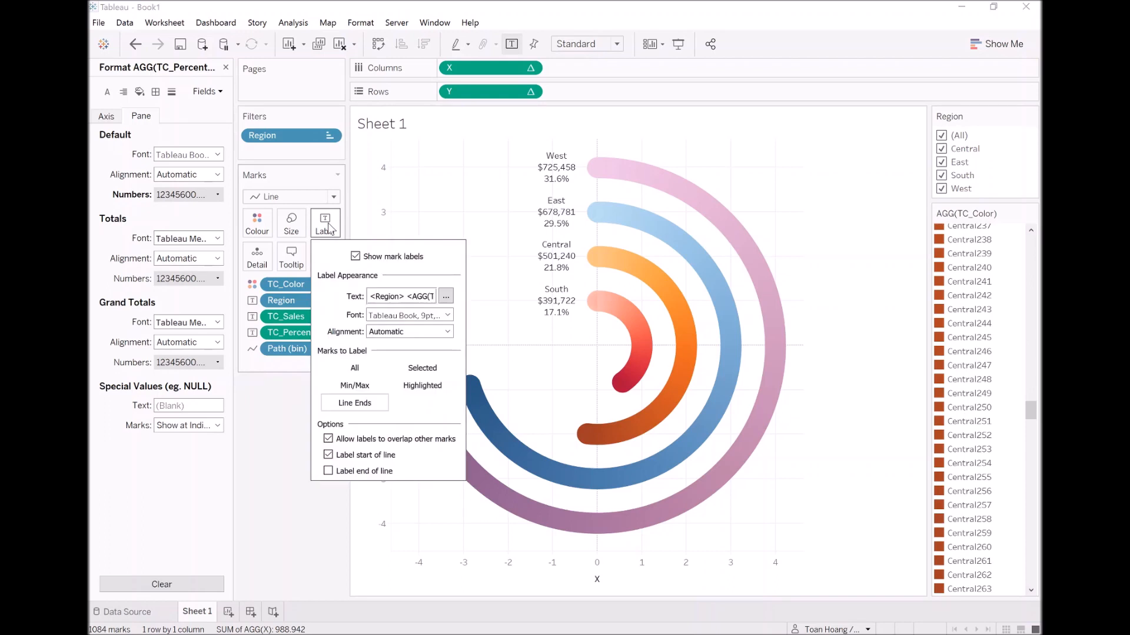
pyautogui.click(446, 296)
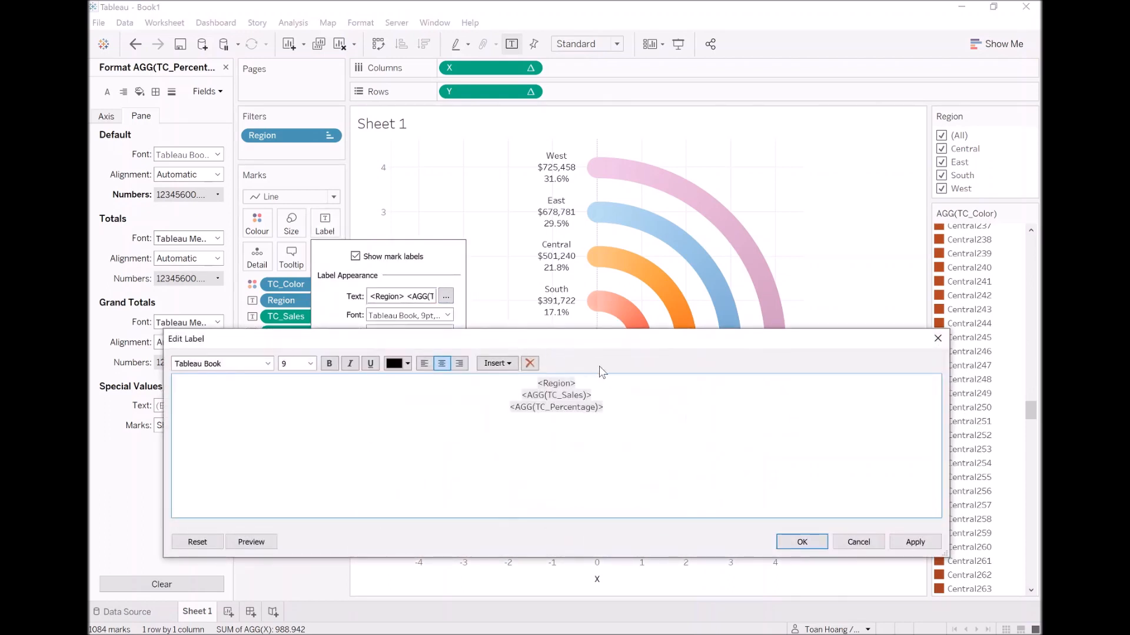
pyautogui.press('BackSpace')
pyautogui.write('/')
pyautogui.press('BackSpace')
pyautogui.press('Right')
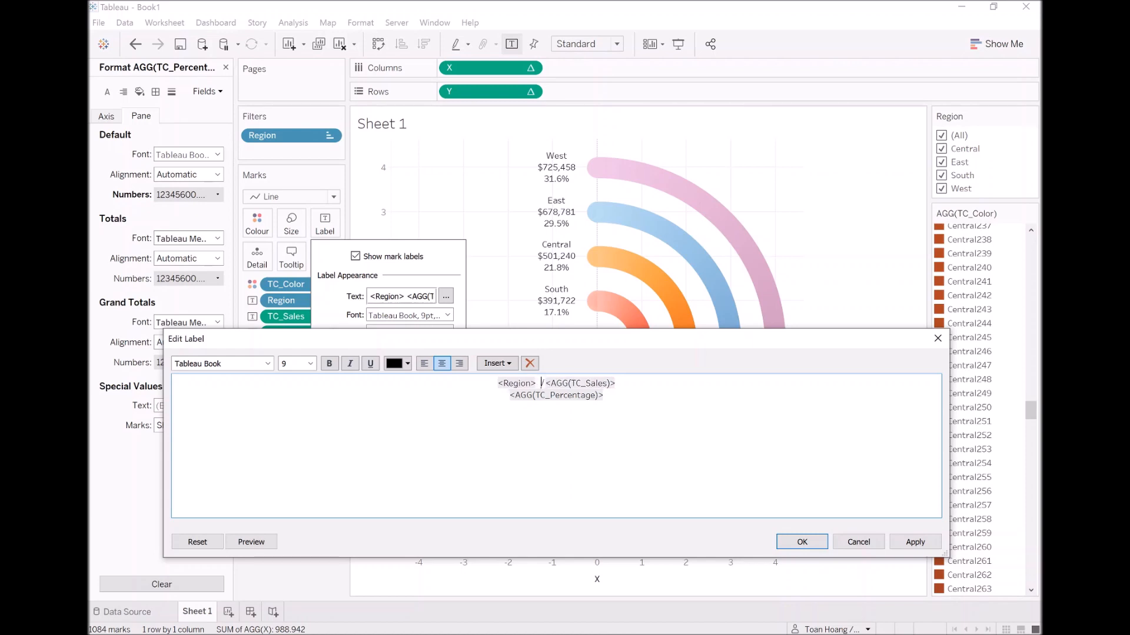
pyautogui.press('Down')
pyautogui.press('Home')
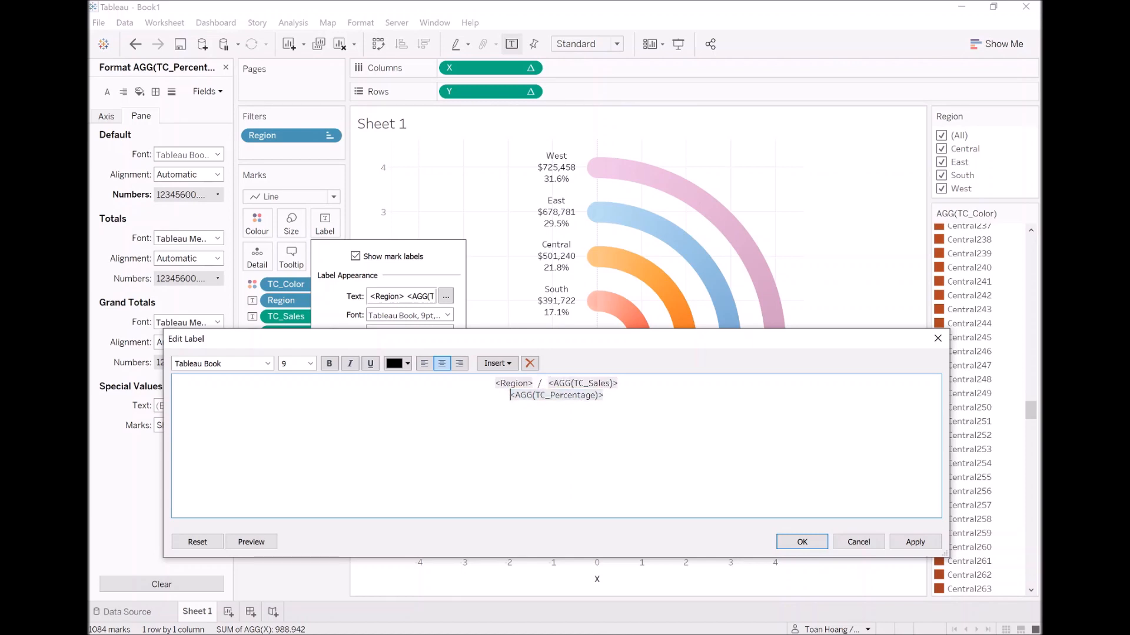
pyautogui.press('BackSpace')
pyautogui.write('/ <AGG(TC_Percentage)>')
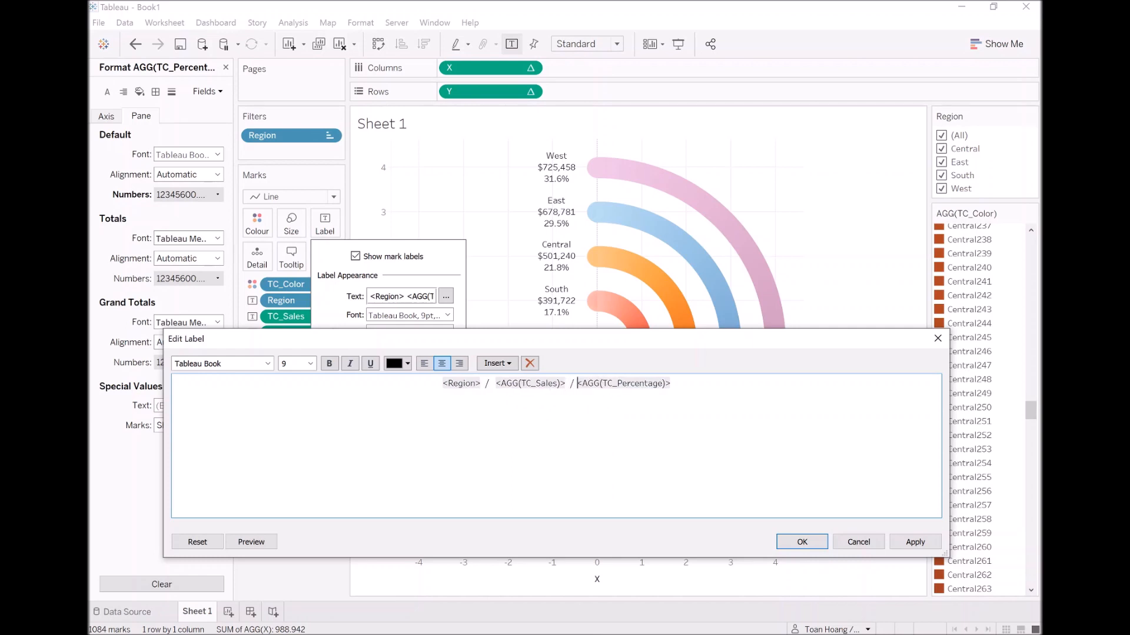
# Set the whole label text to font size 12 and apply it.
pyautogui.hotkey('ctrl', 'a')
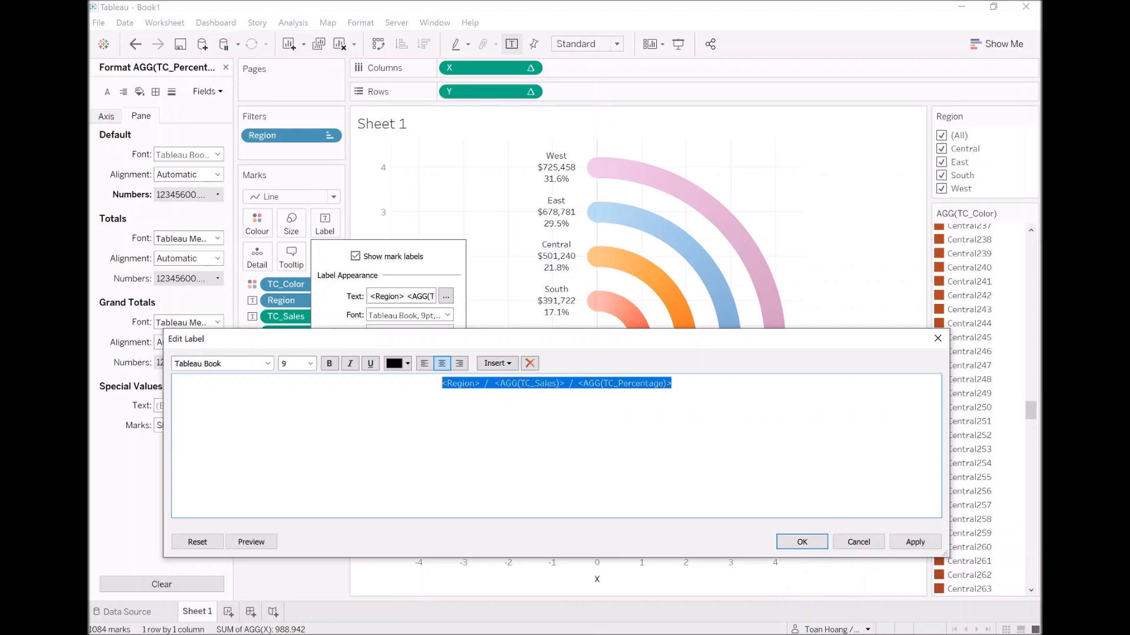
pyautogui.click(310, 364)
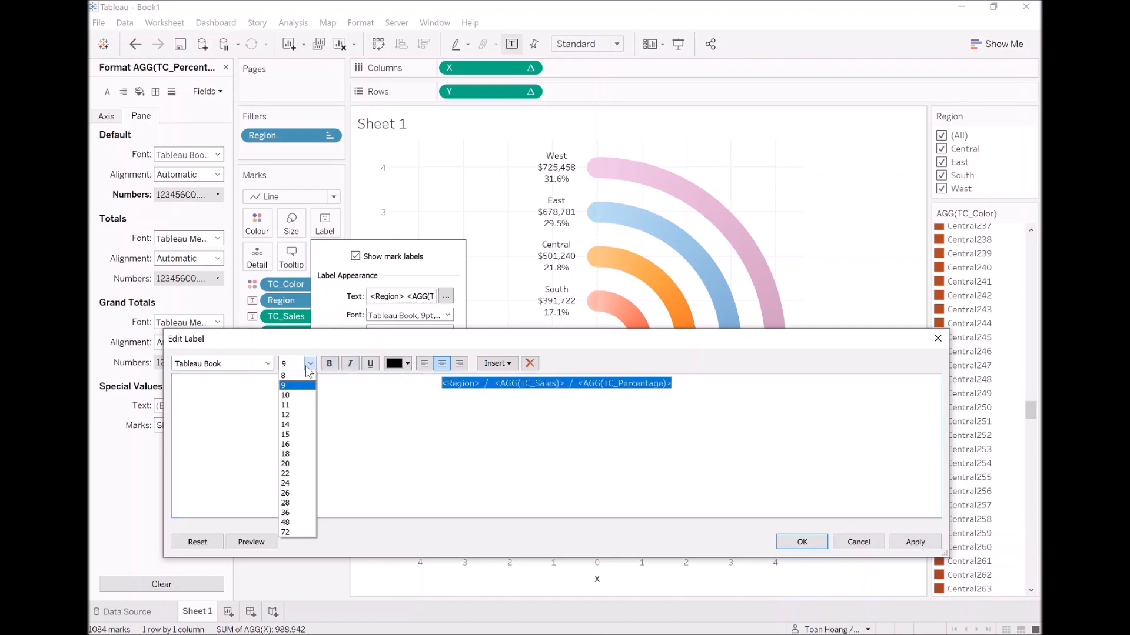
pyautogui.click(285, 415)
pyautogui.press('End')
pyautogui.click(911, 548)
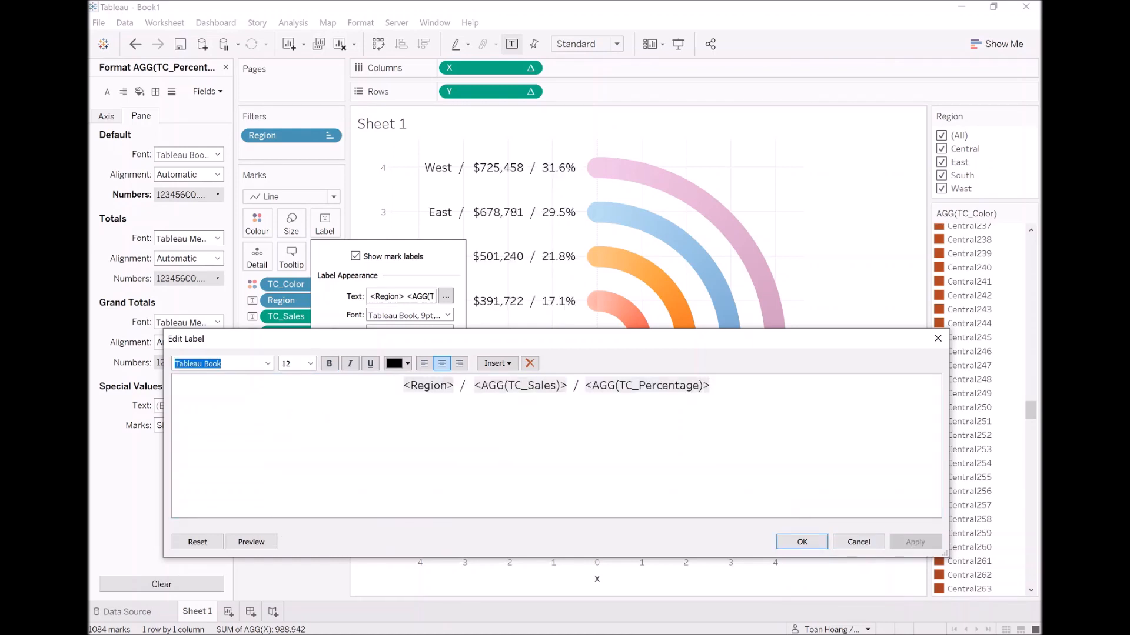
# Remove the surplus spaces around the two slashes in the label text.
pyautogui.click(592, 386)
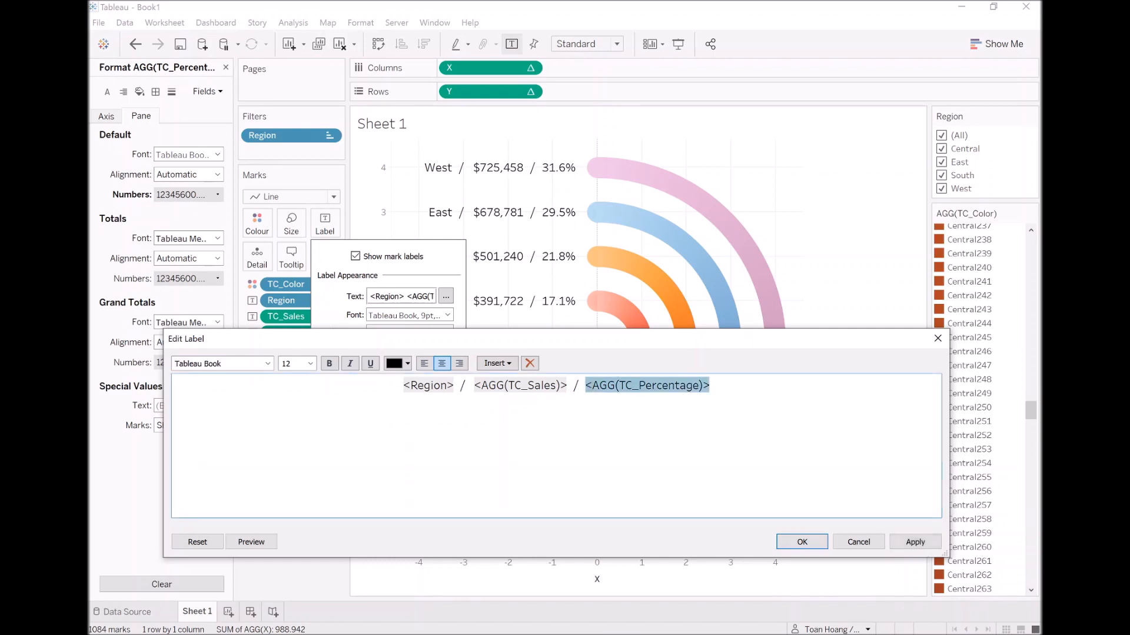
pyautogui.press('Left')
pyautogui.press('BackSpace')
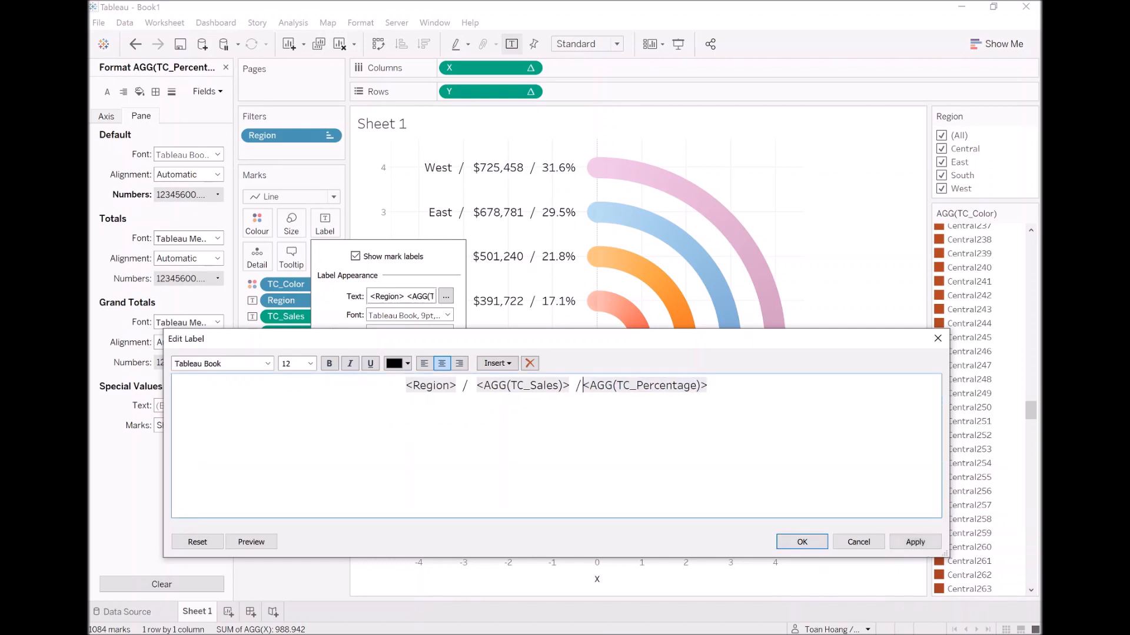
pyautogui.press('Left')
pyautogui.press('BackSpace')
pyautogui.press('Left')
pyautogui.press('Left')
pyautogui.press('Left')
pyautogui.press('Left')
pyautogui.press('Left')
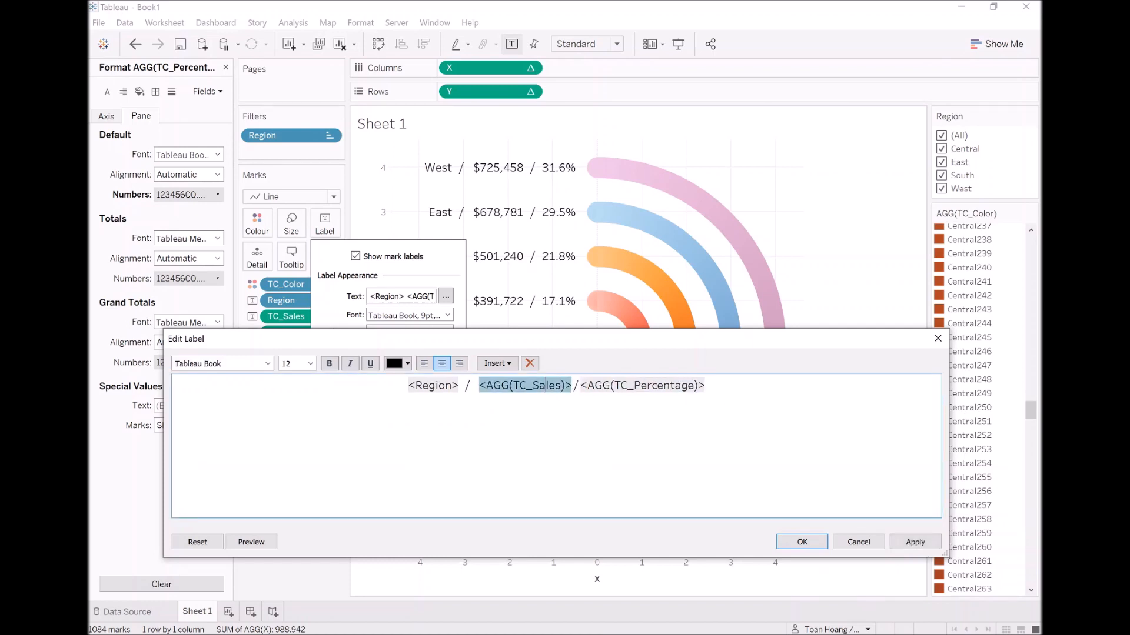
pyautogui.press('Left')
pyautogui.press('BackSpace')
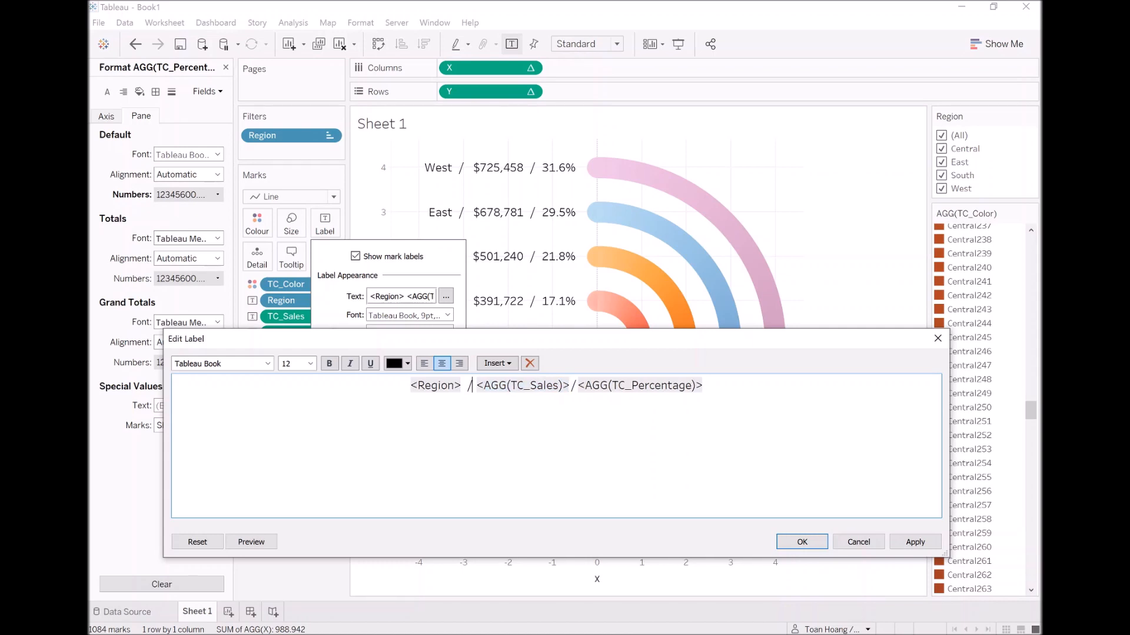
pyautogui.press('Left')
pyautogui.press('BackSpace')
# Set the Region field in the label to the Tableau Bold font and accept the label.
pyautogui.press('Left')
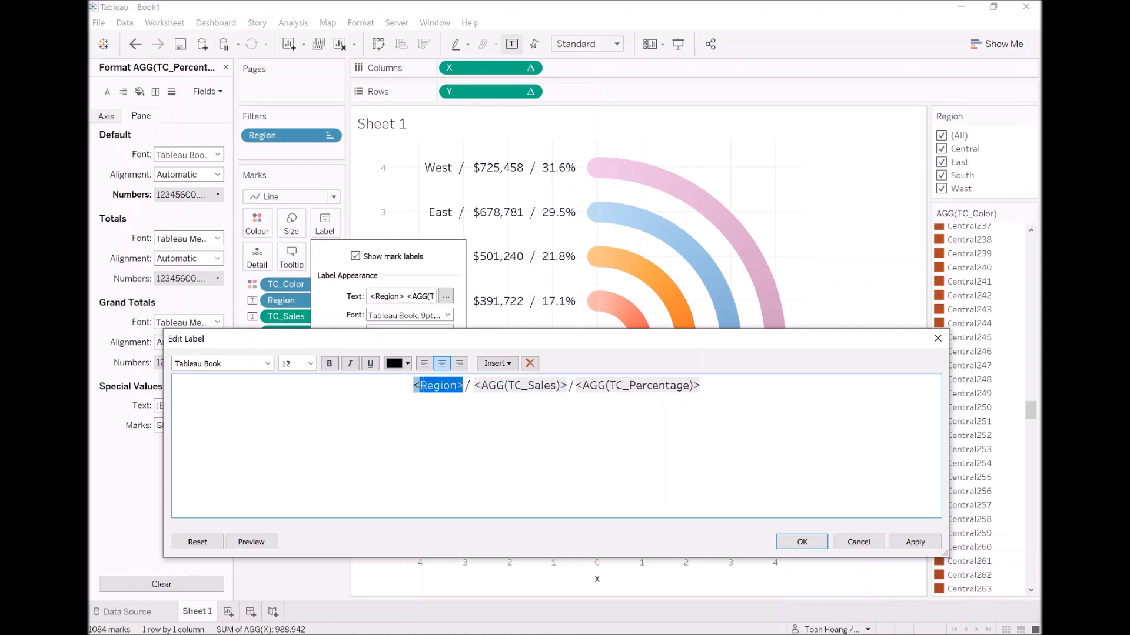
pyautogui.click(268, 364)
pyautogui.click(228, 68)
pyautogui.click(576, 433)
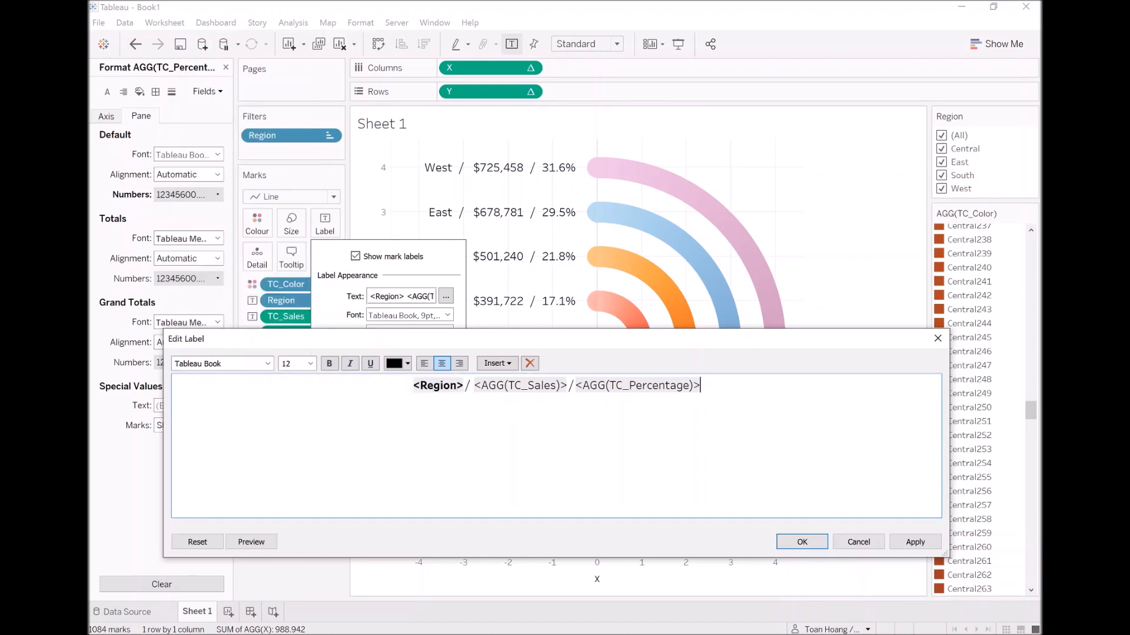
pyautogui.click(915, 543)
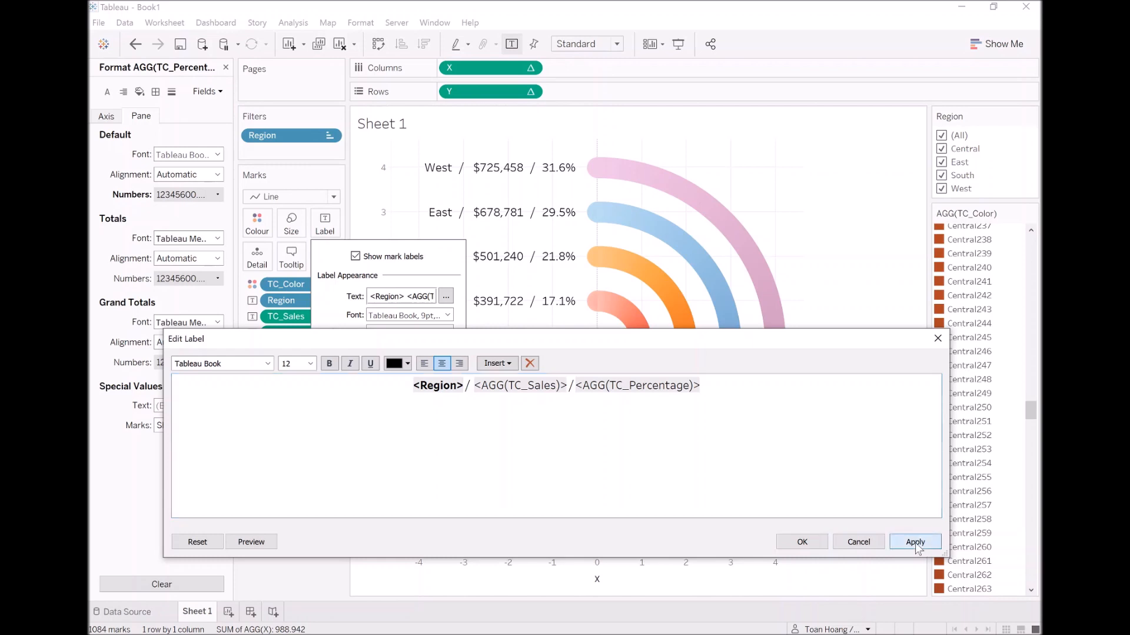
pyautogui.click(799, 544)
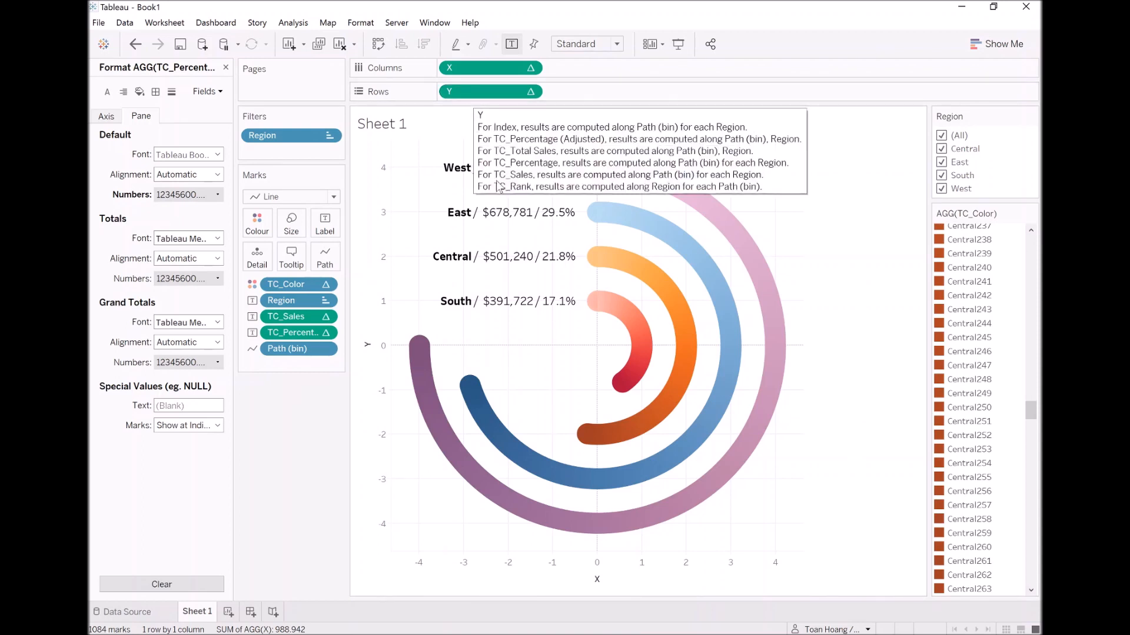
# Reopen the label text, delete the extra space before TC_Sales and colour the first slash grey.
pyautogui.click(329, 228)
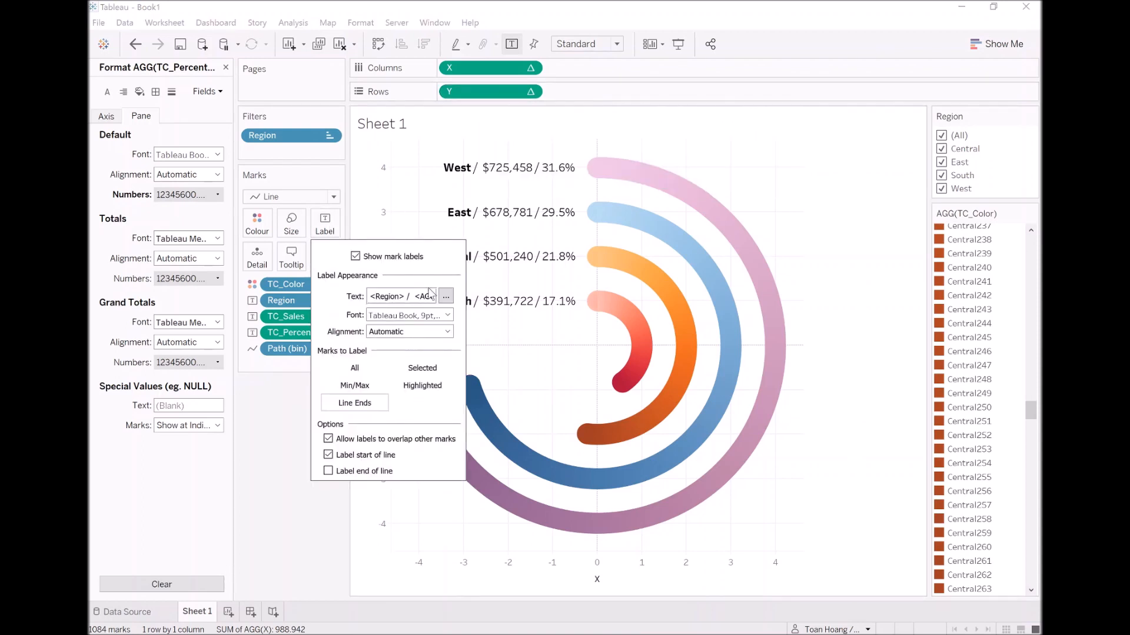
pyautogui.click(446, 296)
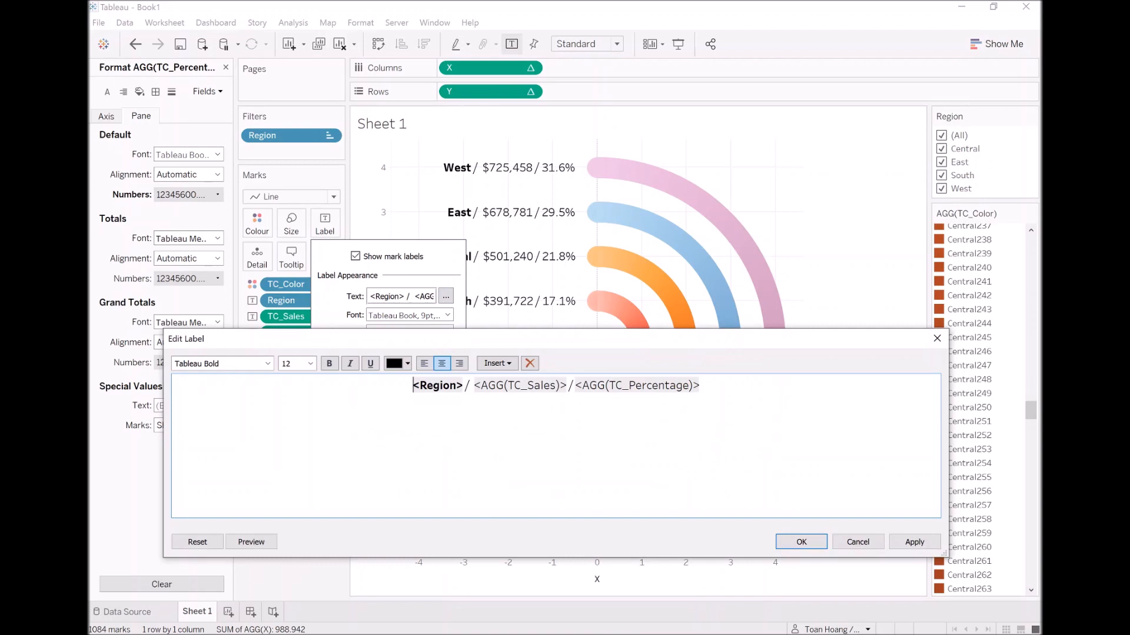
pyautogui.press('BackSpace')
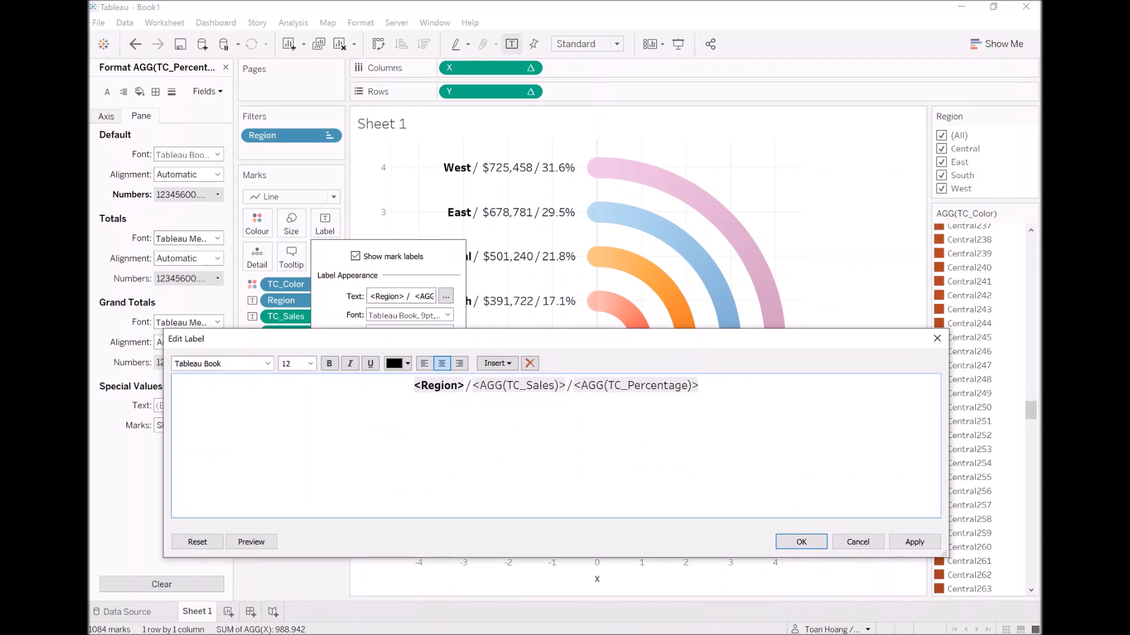
pyautogui.click(407, 364)
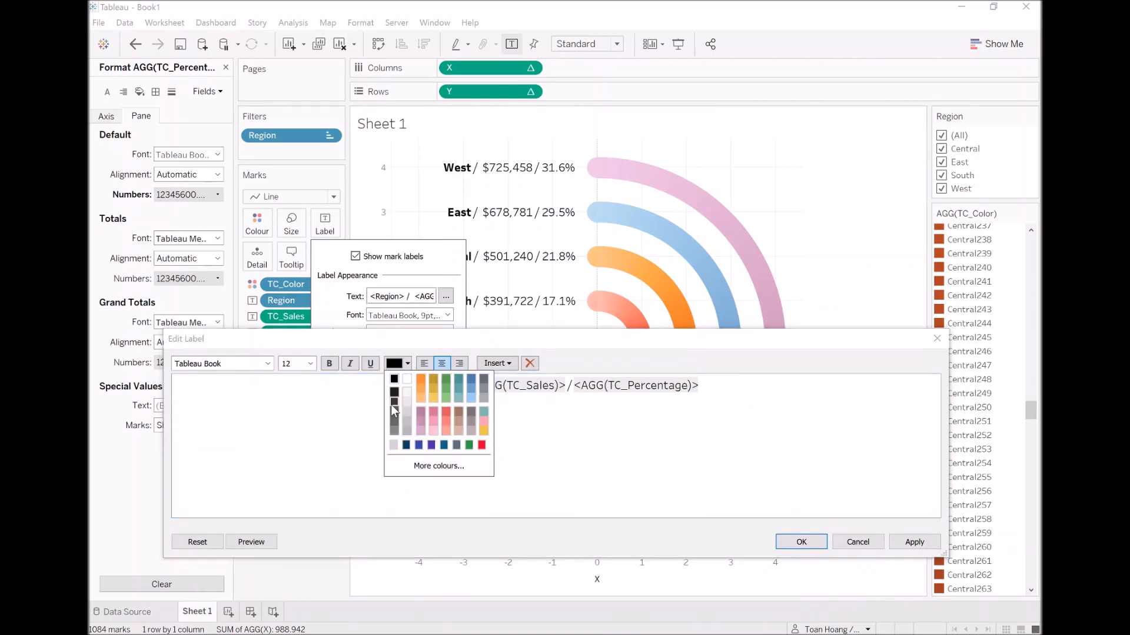
pyautogui.click(397, 432)
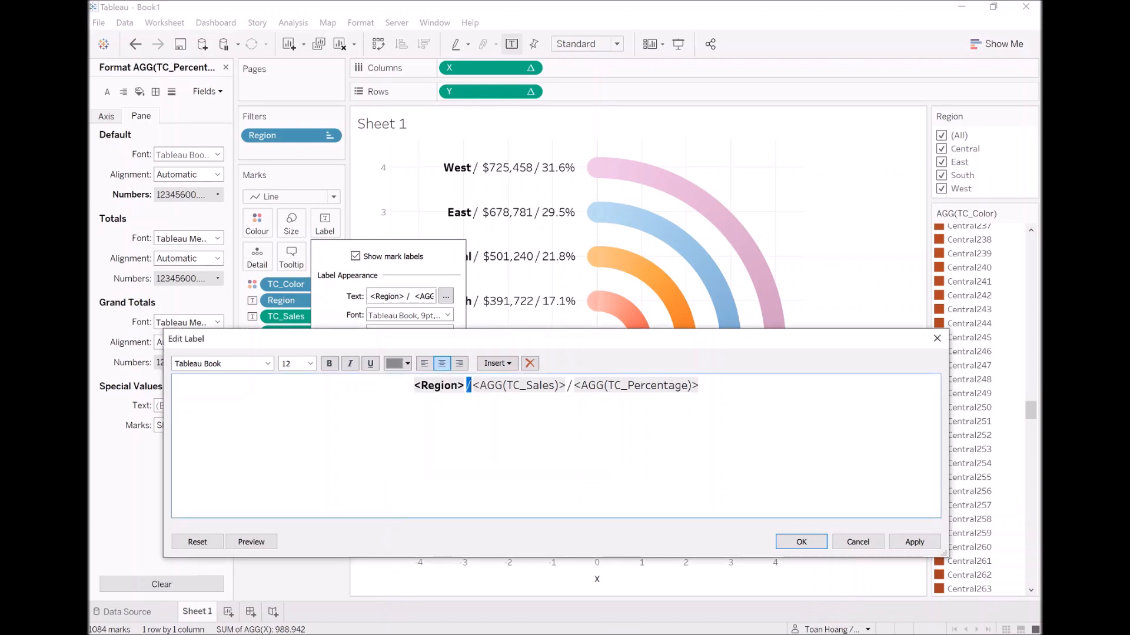
pyautogui.press('Return')
# Colour the slash between TC_Sales and TC_Percentage grey and accept the label changes.
pyautogui.press('Right')
pyautogui.press('Right')
pyautogui.press('Right')
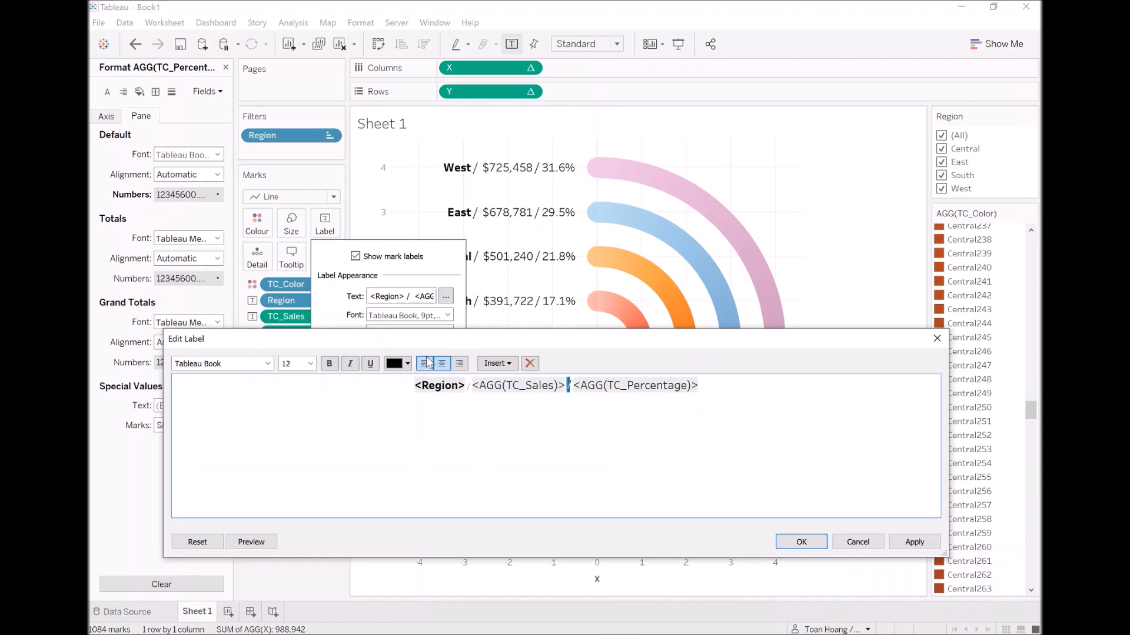
pyautogui.click(402, 364)
pyautogui.click(397, 433)
pyautogui.click(291, 363)
pyautogui.press('Return')
pyautogui.click(765, 438)
pyautogui.click(921, 542)
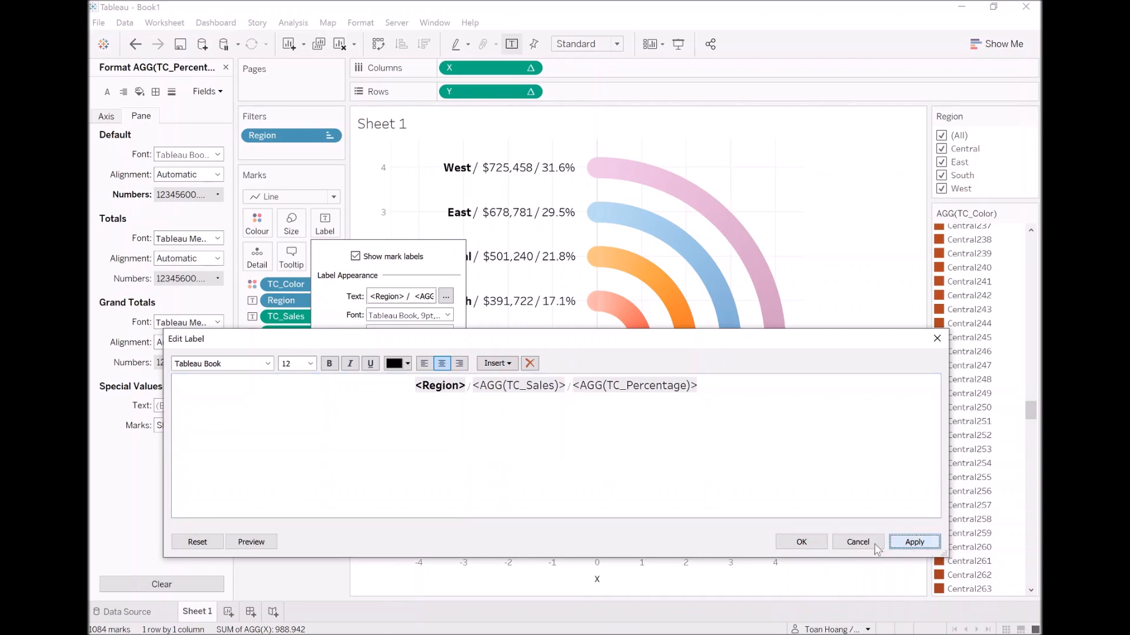
pyautogui.click(802, 542)
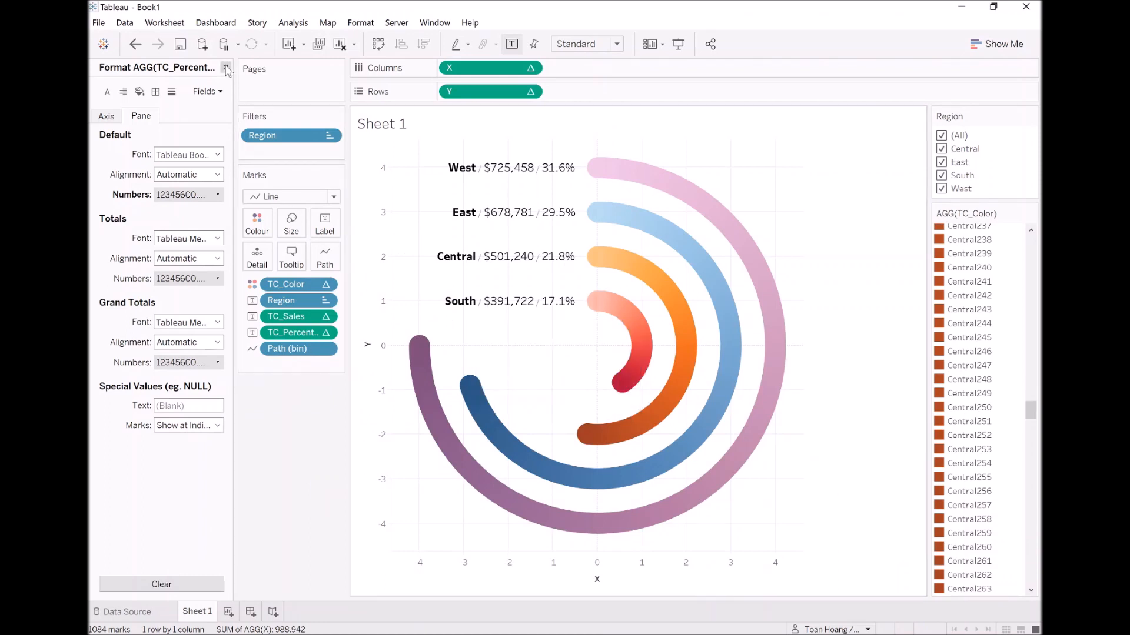
# Close the formatting pane and add TC_Rank to Rows after Y.
pyautogui.click(225, 68)
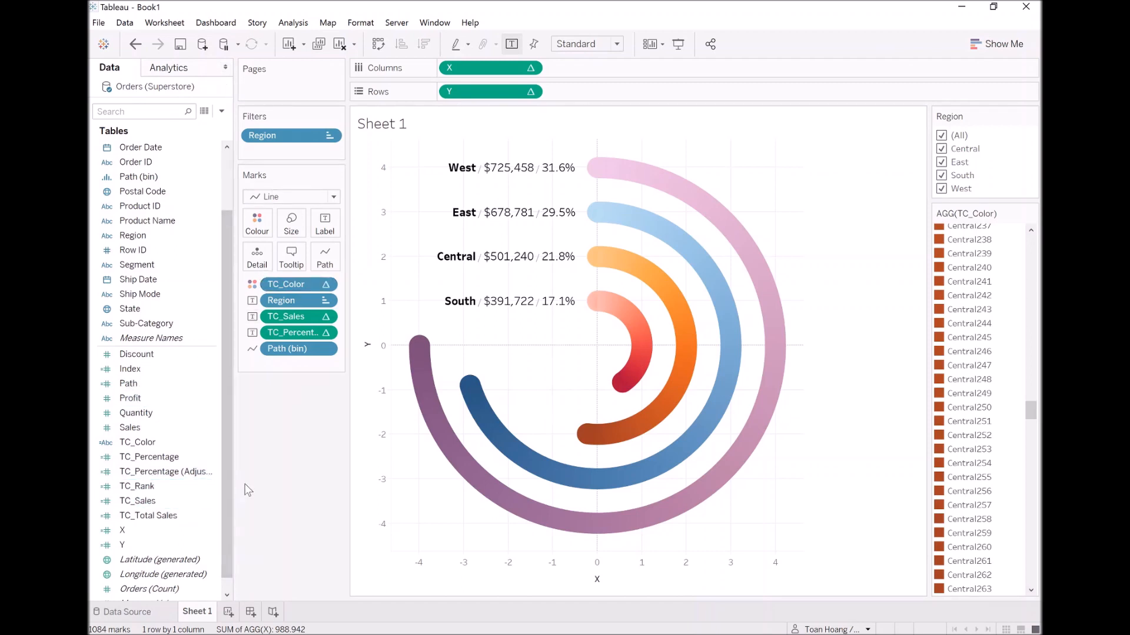
pyautogui.click(147, 487)
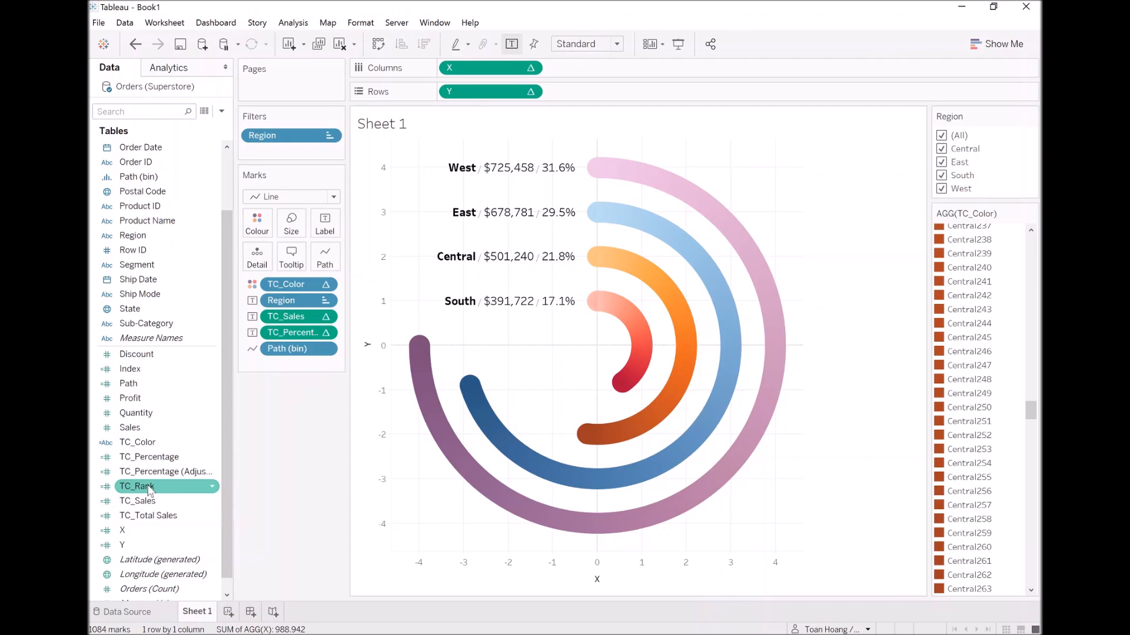
pyautogui.moveTo(149, 491); pyautogui.dragTo(597, 97)
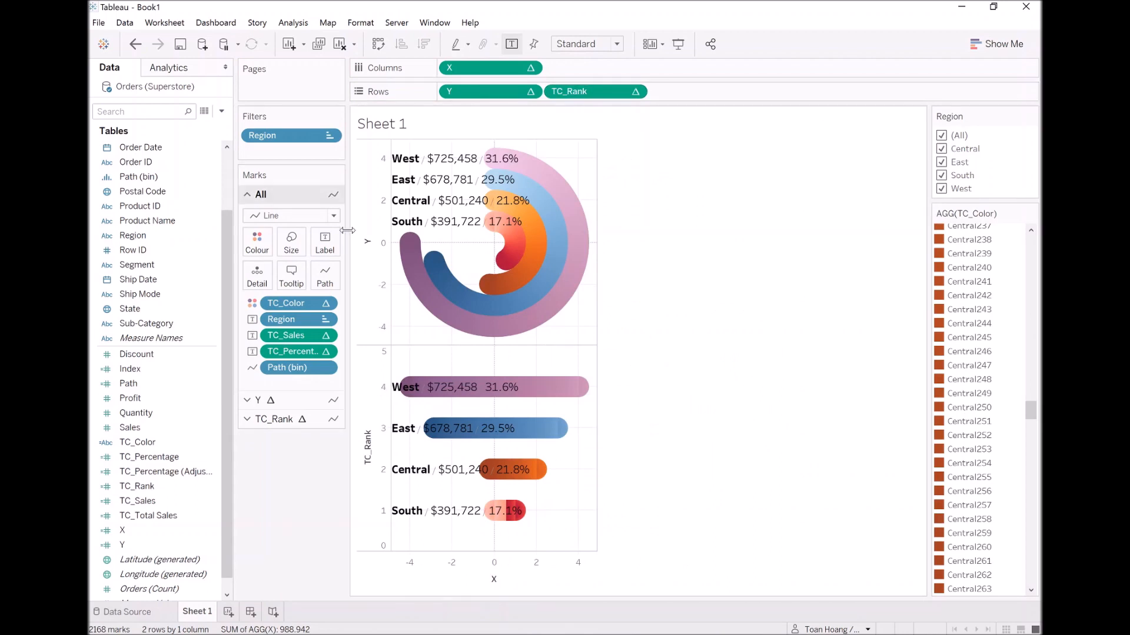
# Remove TC_Color, TC_Sales, TC_Percentage and Path (bin) from the TC_Rank marks and colour them by Region.
pyautogui.click(280, 420)
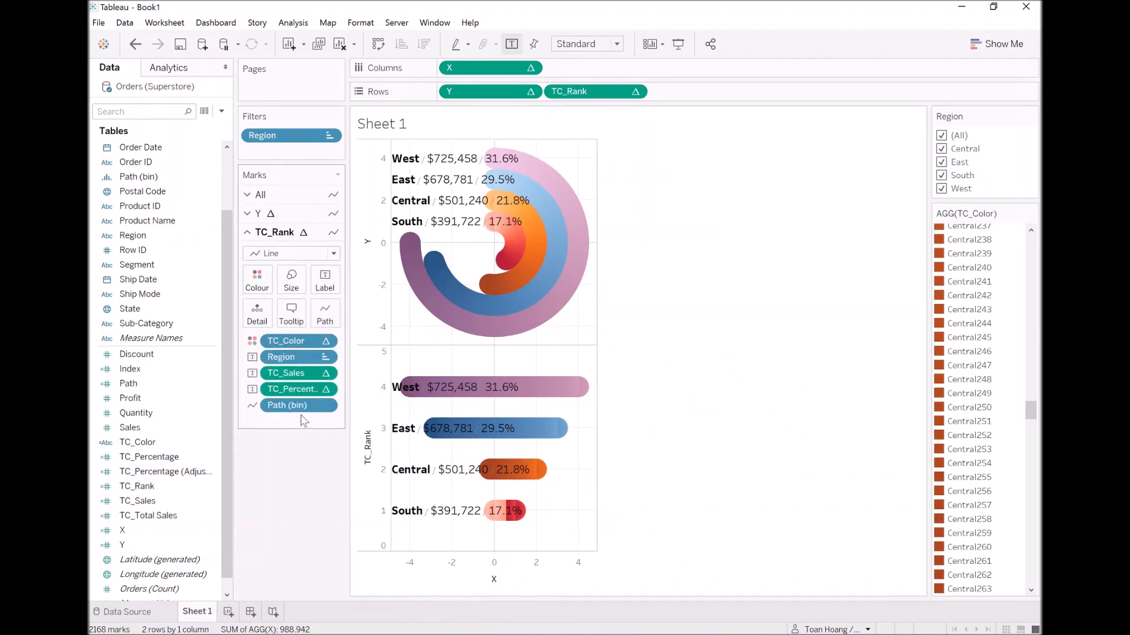
pyautogui.moveTo(293, 343); pyautogui.dragTo(297, 471)
pyautogui.moveTo(295, 357); pyautogui.dragTo(258, 280)
# Change the TC_Rank mark type to Shape and increase the shape size slightly.
pyautogui.click(289, 255)
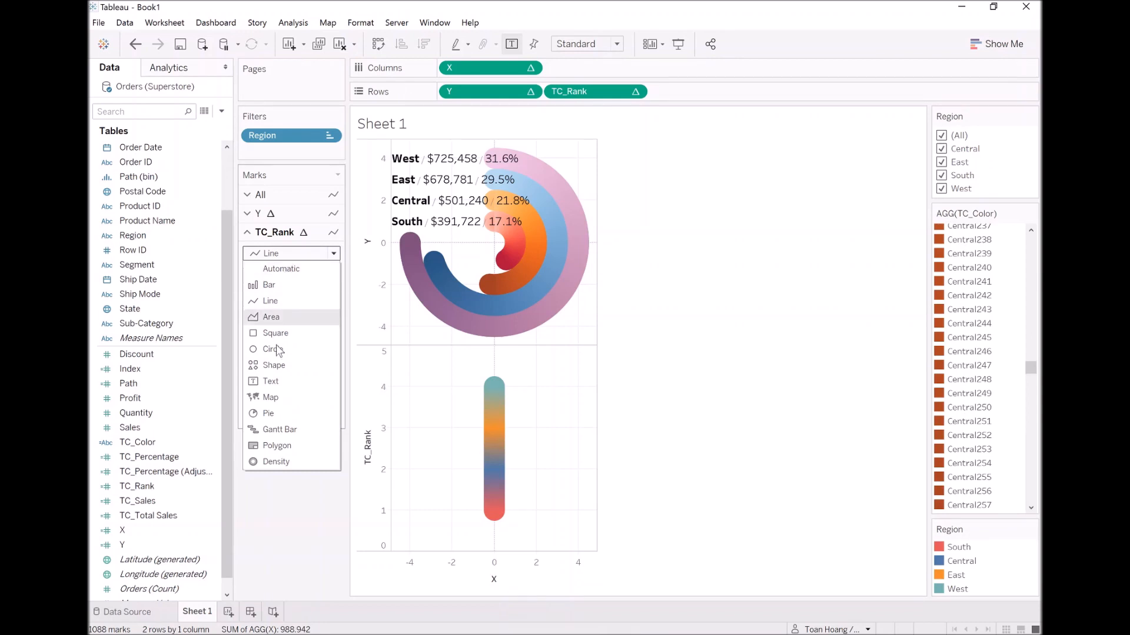
pyautogui.click(287, 367)
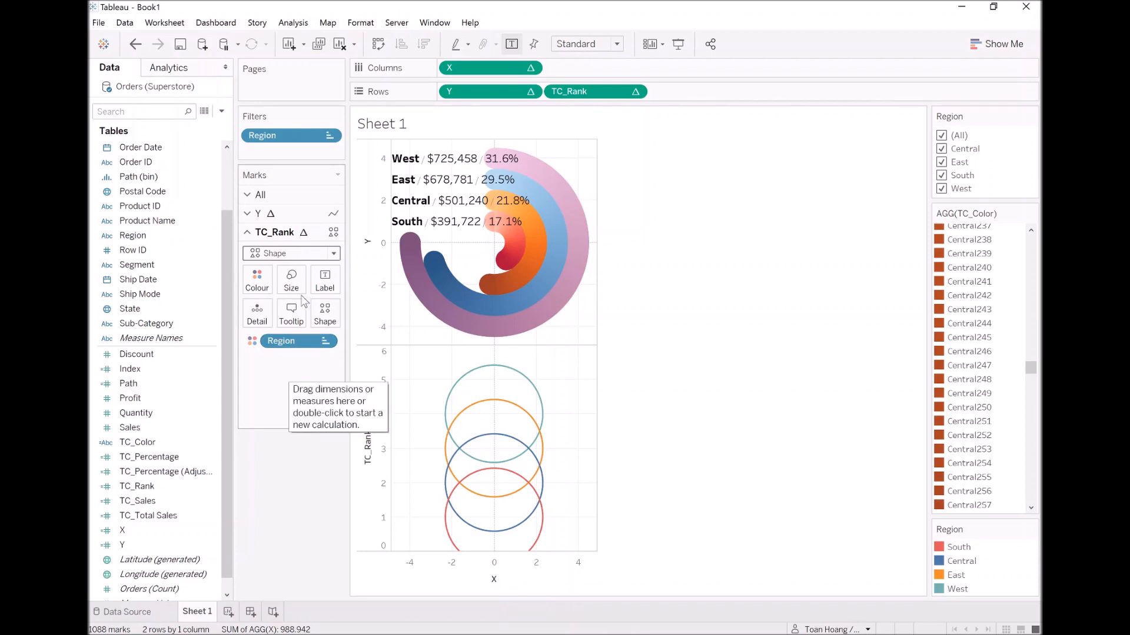
pyautogui.click(291, 281)
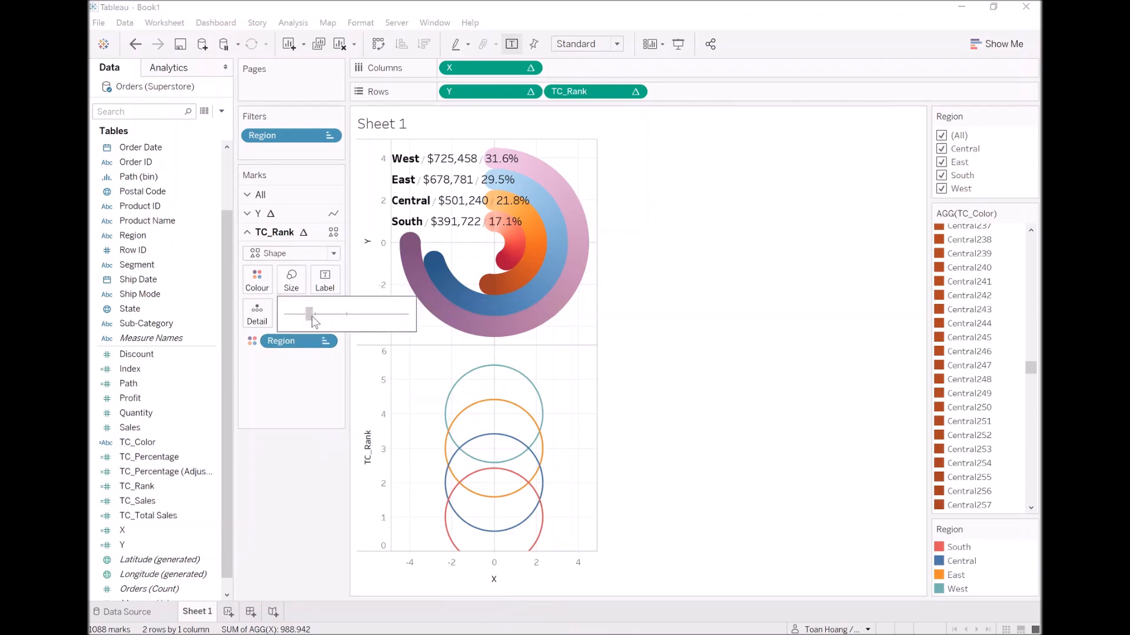
pyautogui.moveTo(314, 320); pyautogui.dragTo(329, 321)
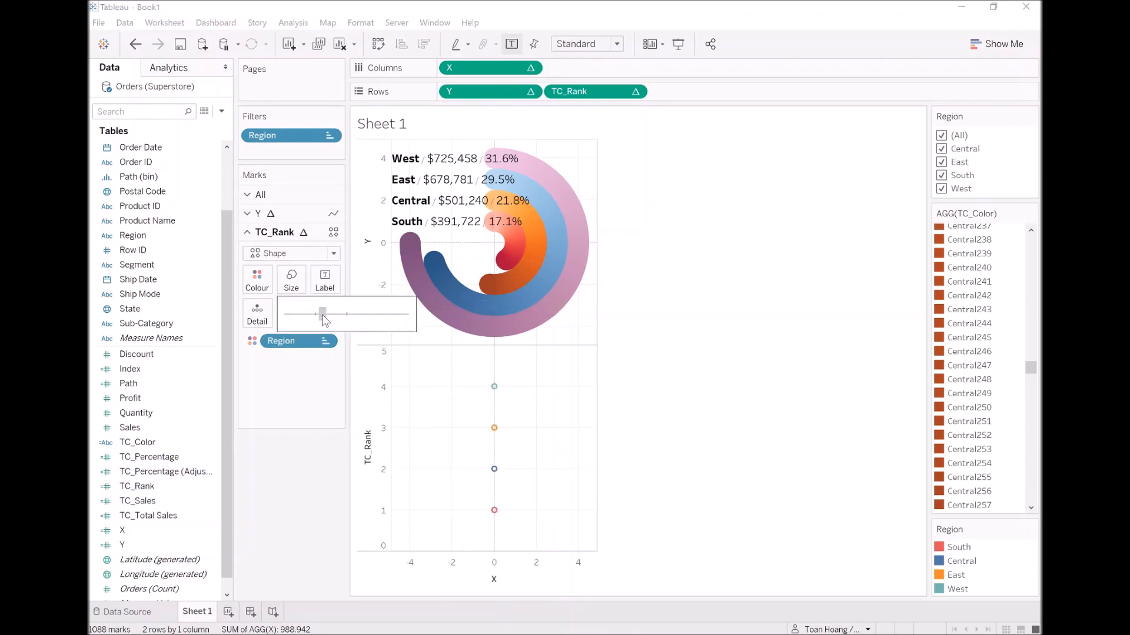
pyautogui.click(278, 477)
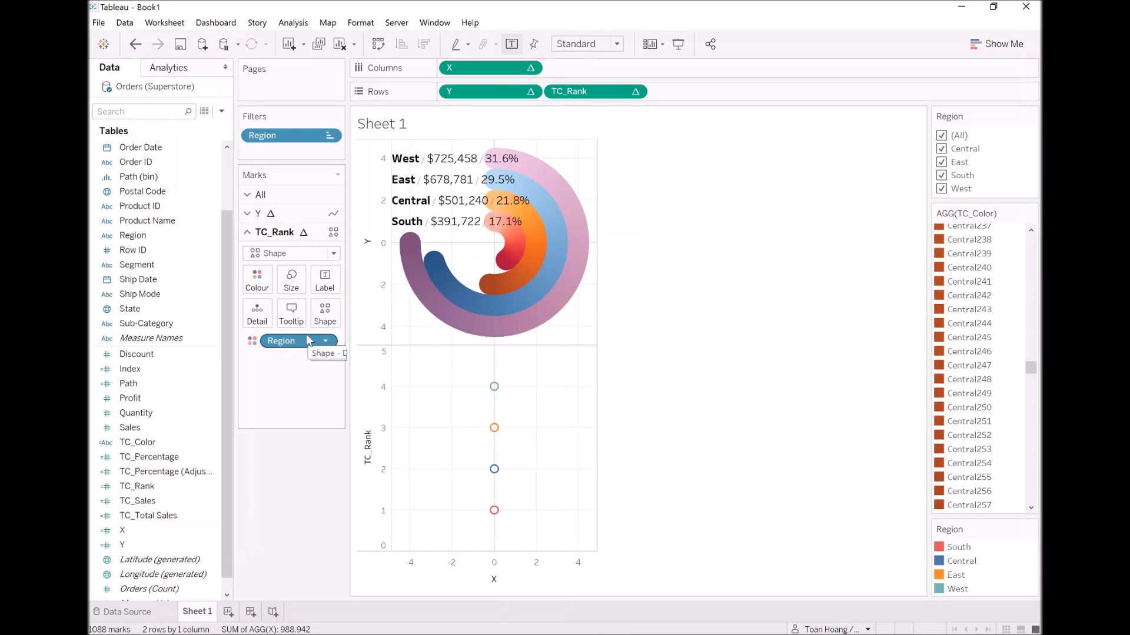
# Set the TC_Rank marks' shape to the green circled right arrow from the Arrows shape palette.
pyautogui.click(328, 318)
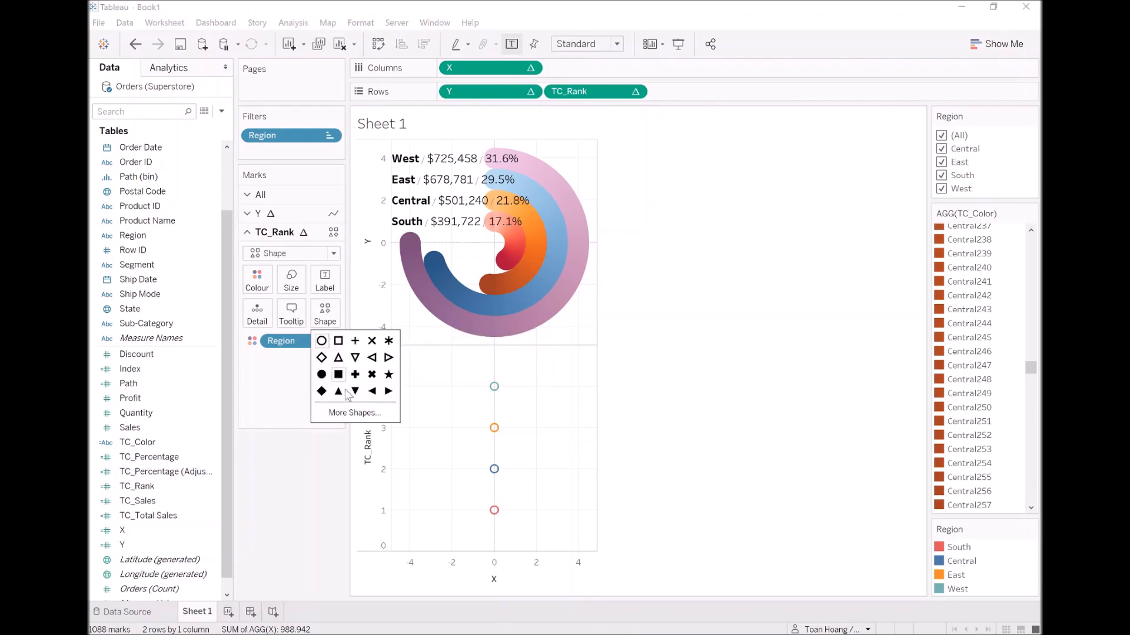
pyautogui.click(353, 413)
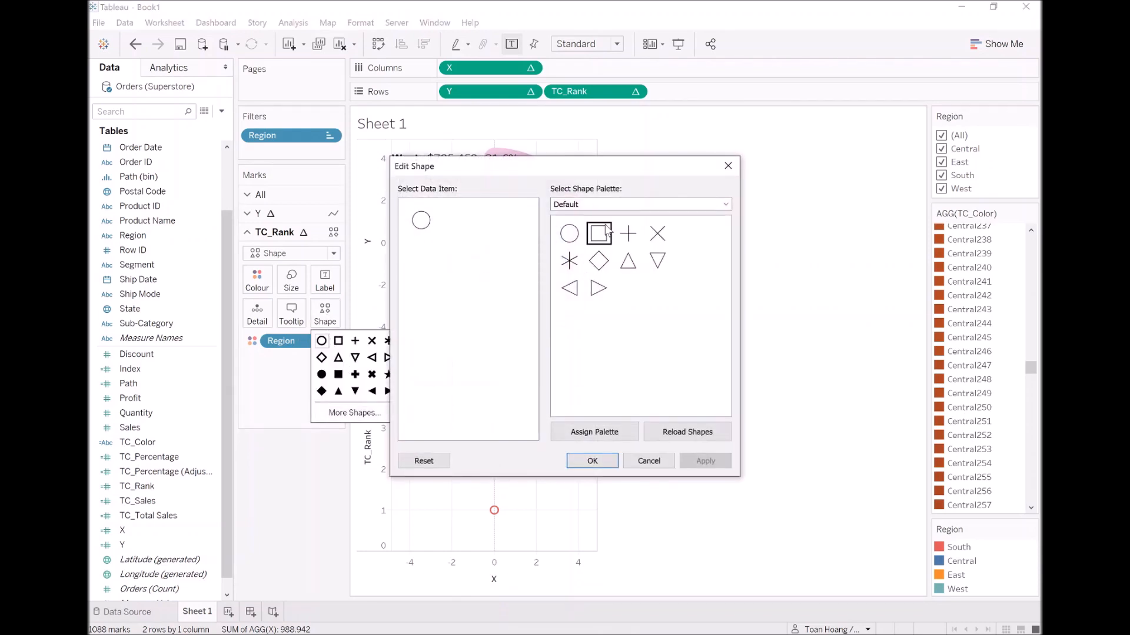
pyautogui.click(615, 207)
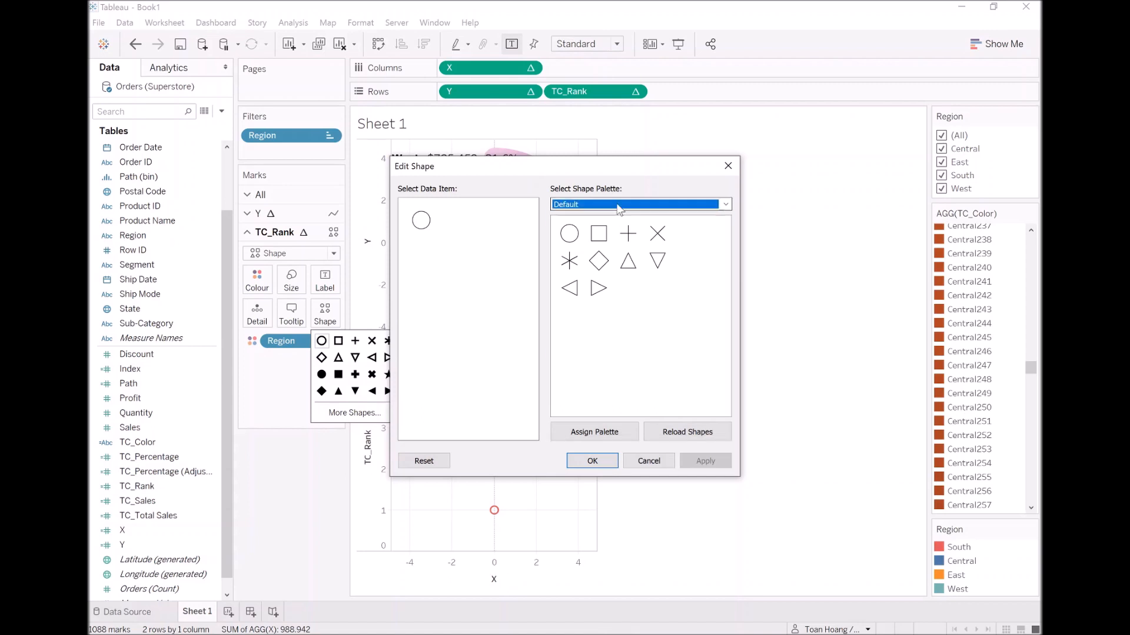
pyautogui.click(618, 207)
pyautogui.click(624, 234)
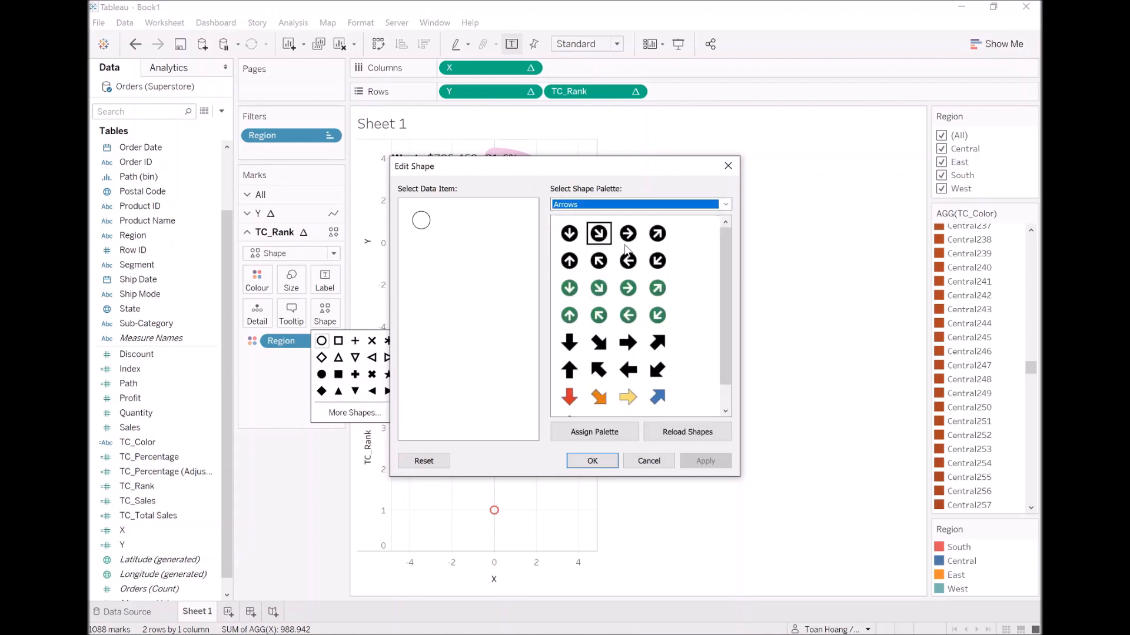
pyautogui.click(629, 290)
pyautogui.click(629, 288)
pyautogui.click(705, 461)
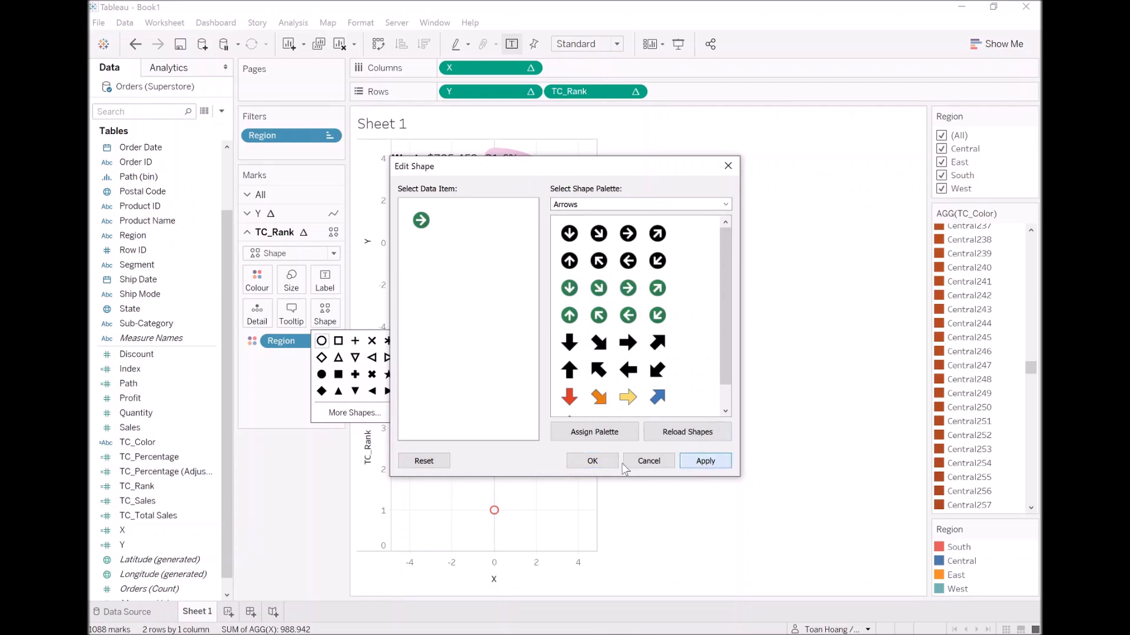
pyautogui.click(594, 464)
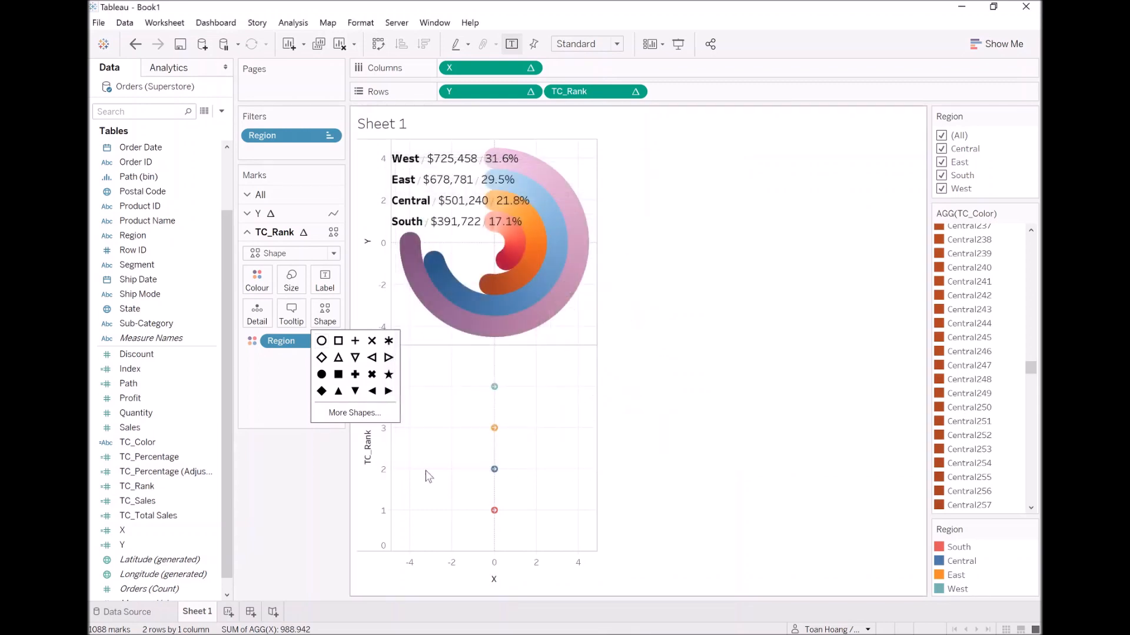
pyautogui.click(316, 501)
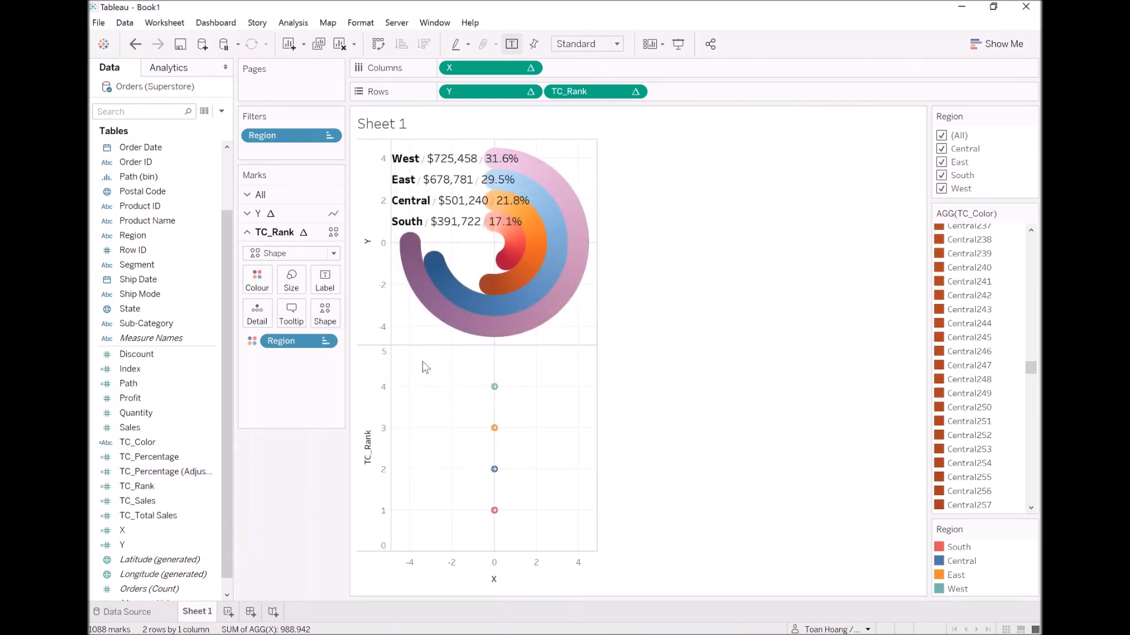
# Combine TC_Rank with Y as a dual axis and synchronise the two axes.
pyautogui.rightClick(599, 89)
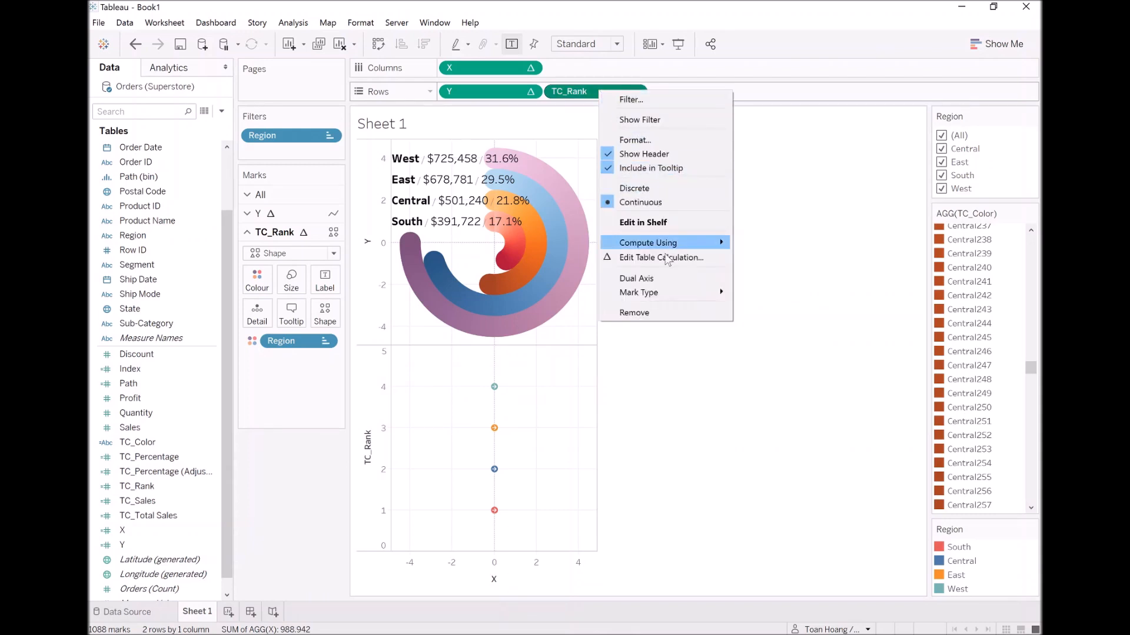
pyautogui.click(656, 279)
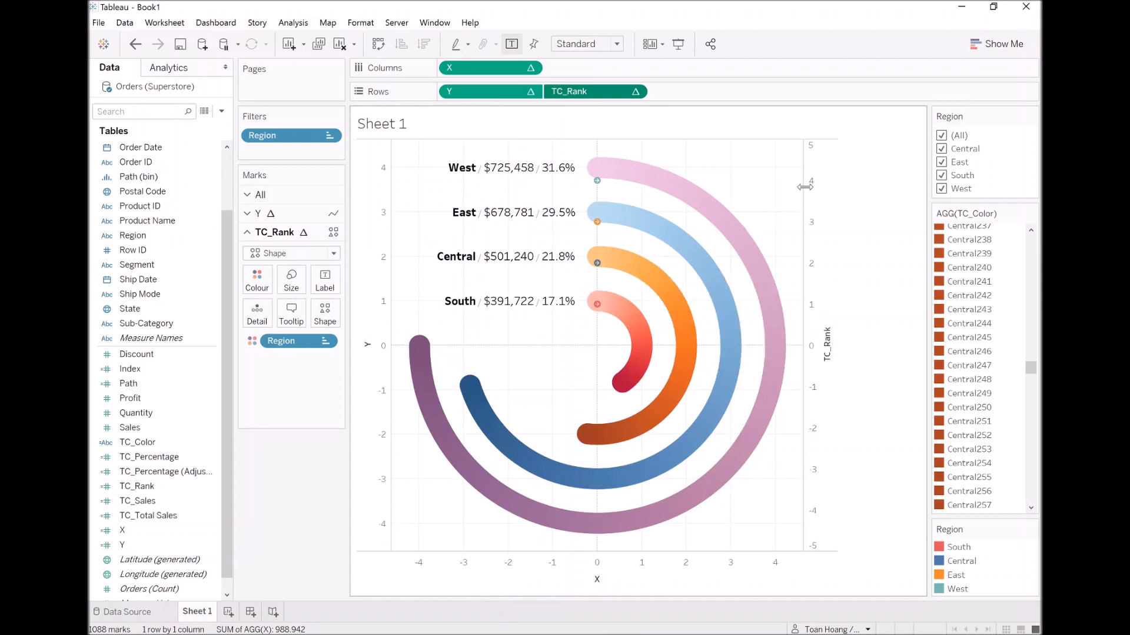
pyautogui.rightClick(814, 179)
pyautogui.click(863, 262)
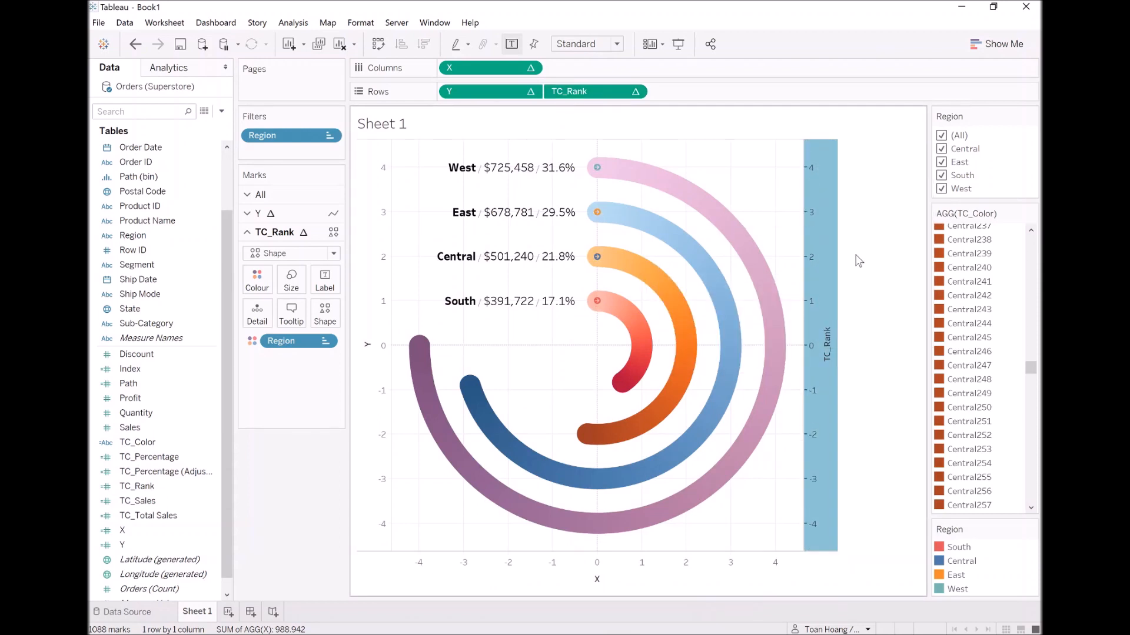
# Enlarge the TC_Rank arrow shapes to nearly fill the width of the arcs.
pyautogui.click(294, 282)
pyautogui.moveTo(356, 314); pyautogui.dragTo(362, 315)
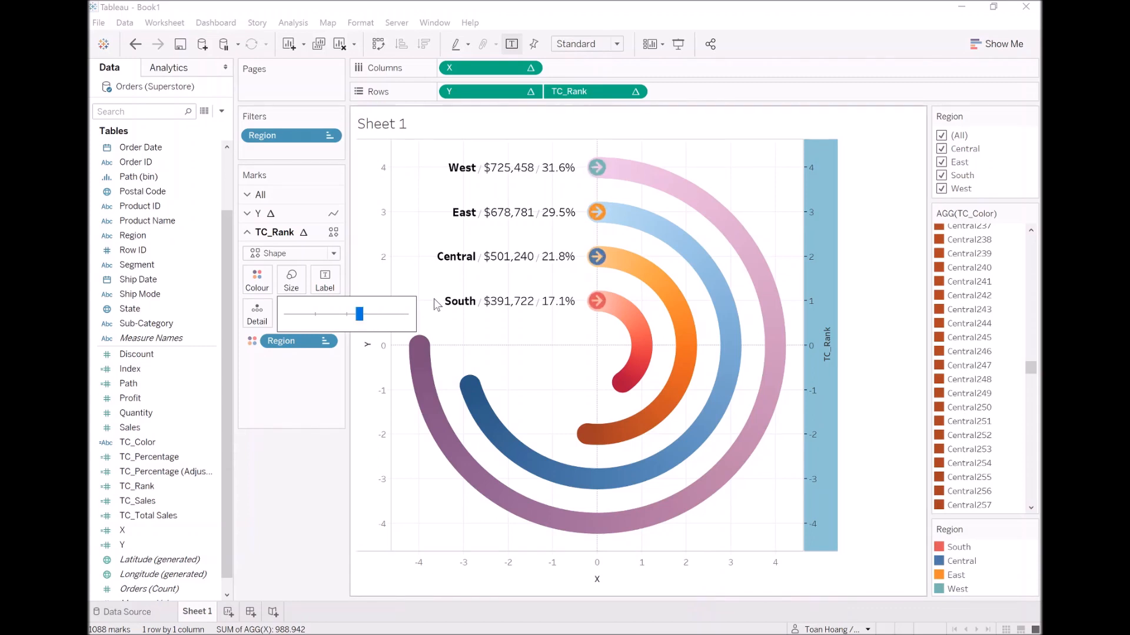
pyautogui.click(287, 379)
pyautogui.click(639, 500)
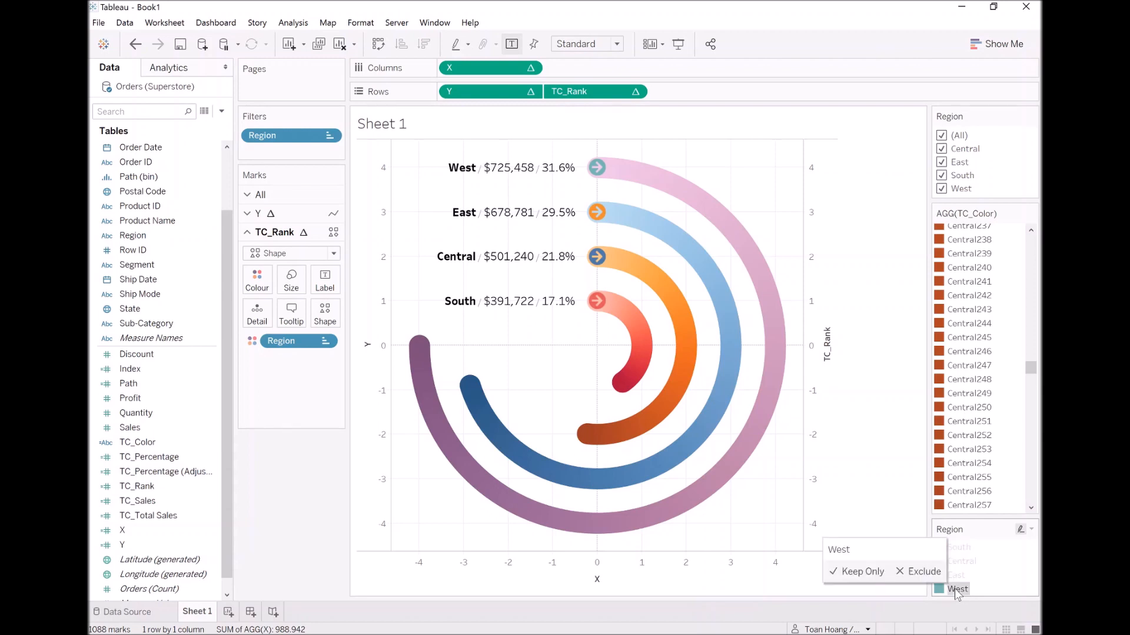
# Recolour the TC_Rank arrows by Region with West purple, East blue and Central orange from the Automatic palette.
pyautogui.click(257, 284)
pyautogui.click(306, 325)
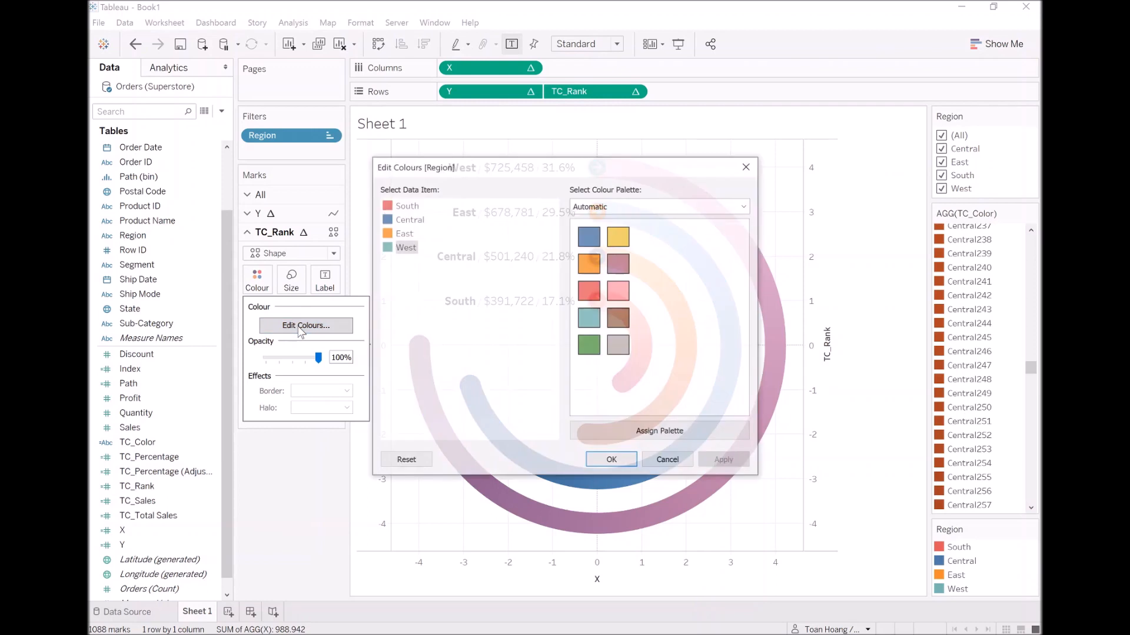
pyautogui.moveTo(515, 167); pyautogui.dragTo(390, 280)
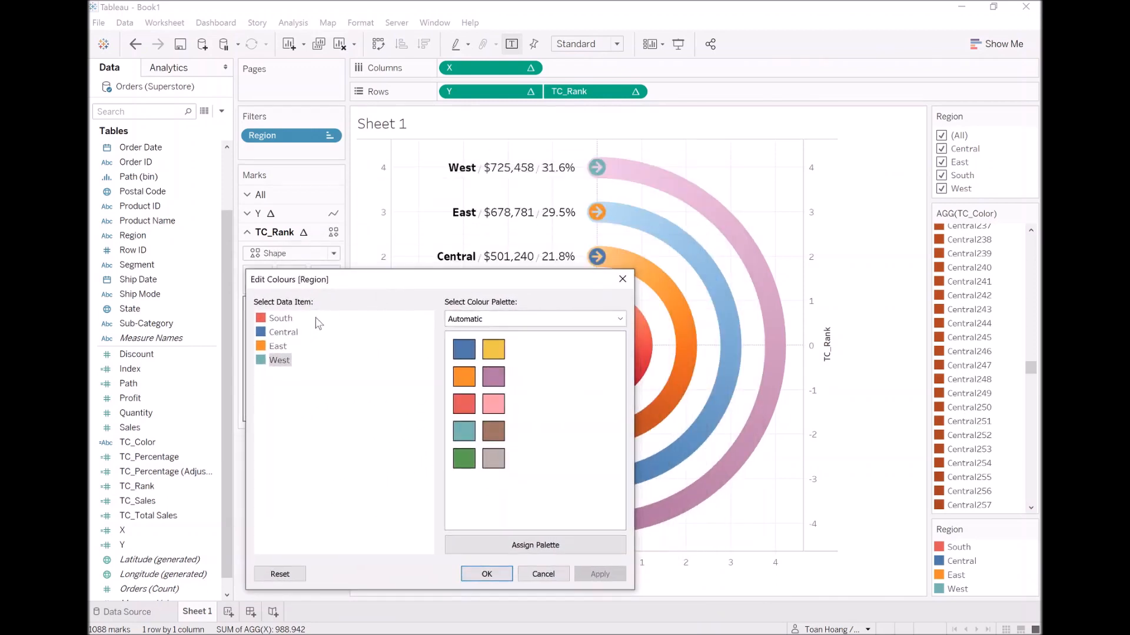
pyautogui.click(496, 377)
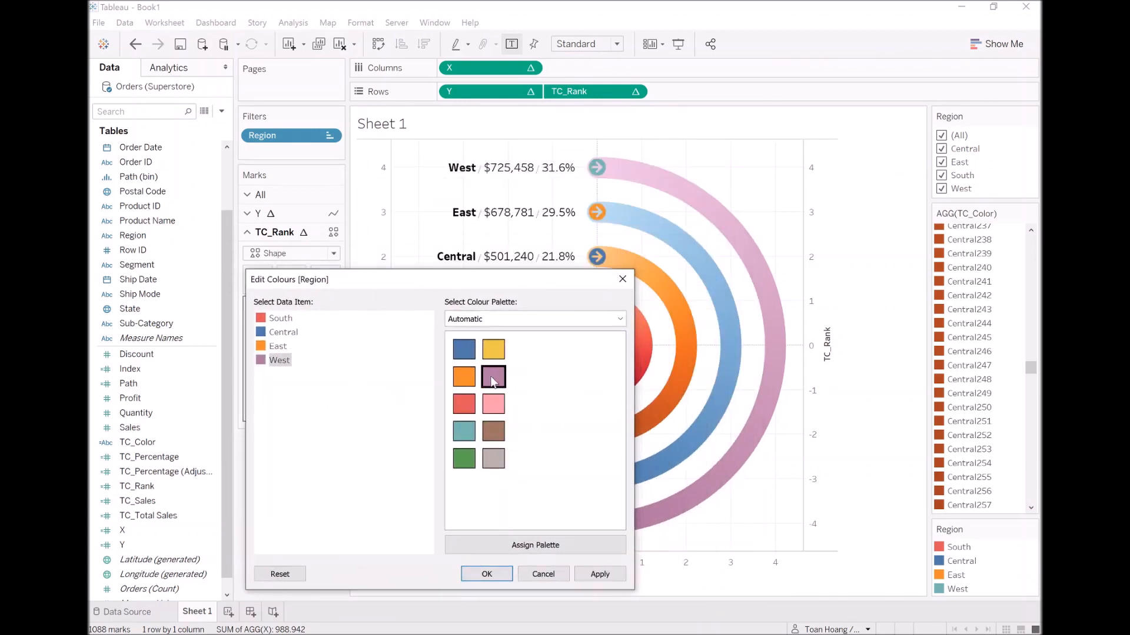
pyautogui.click(277, 347)
pyautogui.click(465, 352)
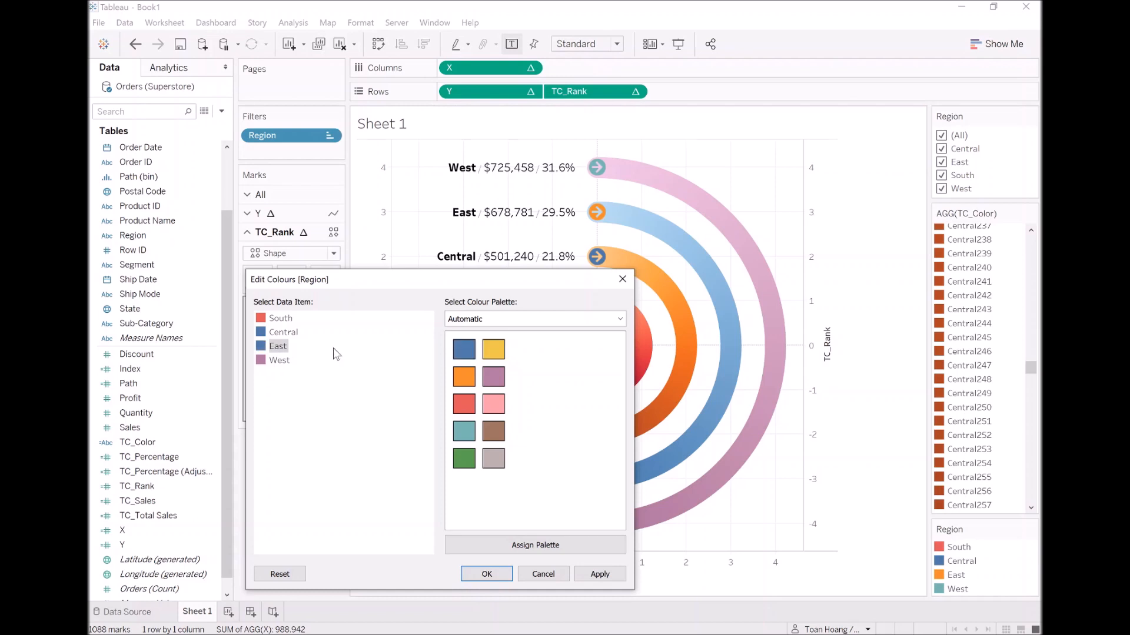
pyautogui.click(283, 333)
pyautogui.click(464, 377)
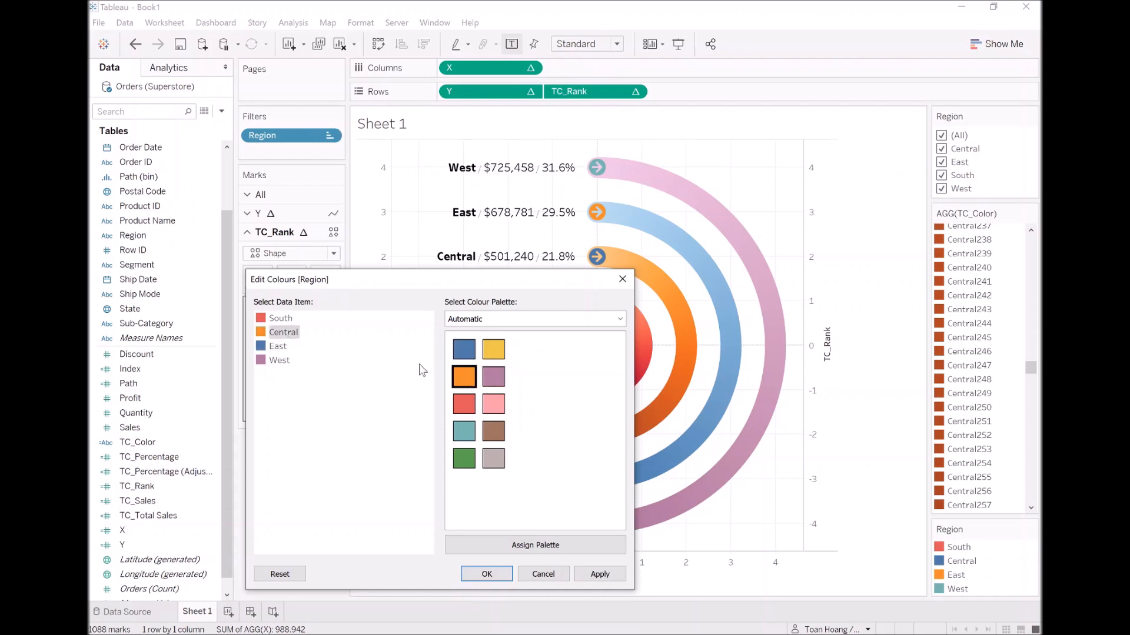
pyautogui.click(281, 318)
pyautogui.moveTo(470, 283); pyautogui.dragTo(416, 280)
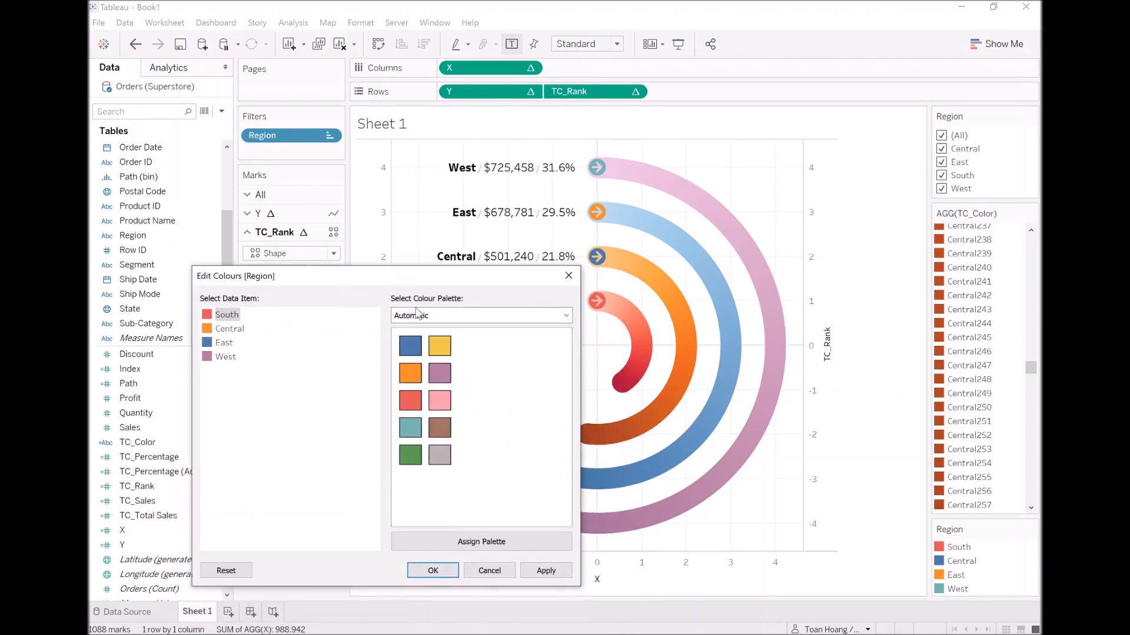
pyautogui.click(543, 570)
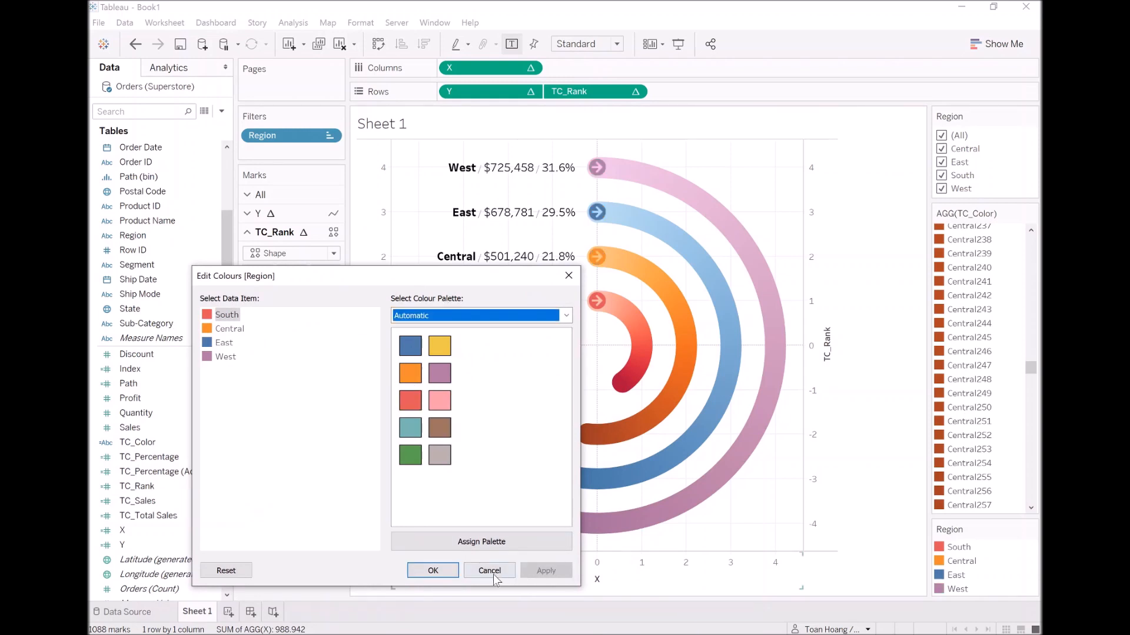
pyautogui.click(435, 571)
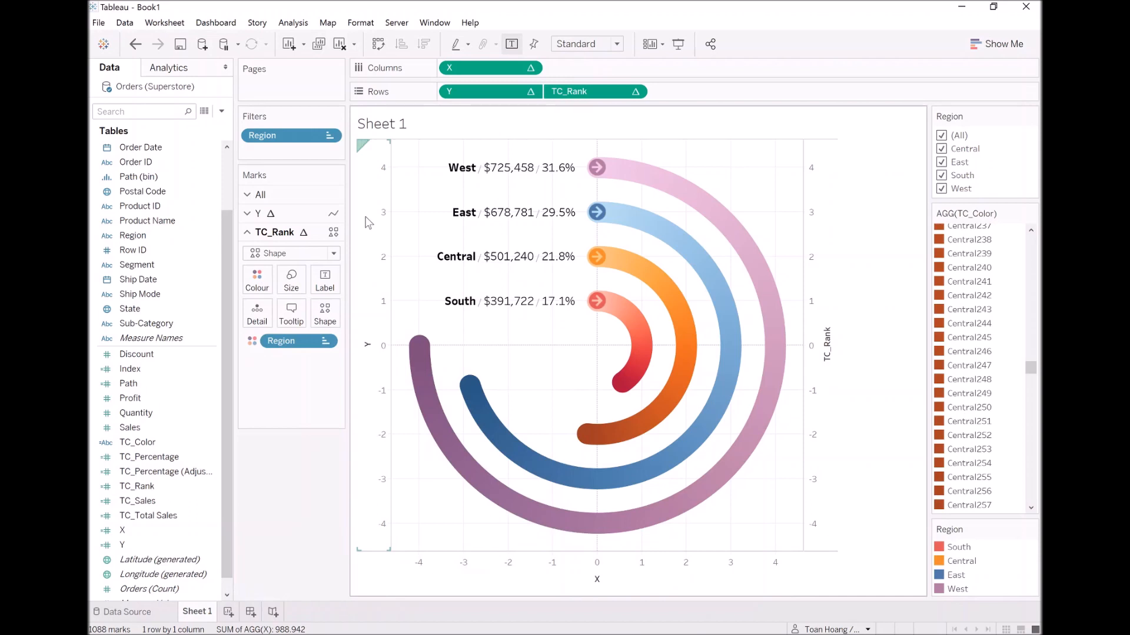
# Hide the headers of the vertical axes and the X axis.
pyautogui.rightClick(366, 220)
pyautogui.click(428, 346)
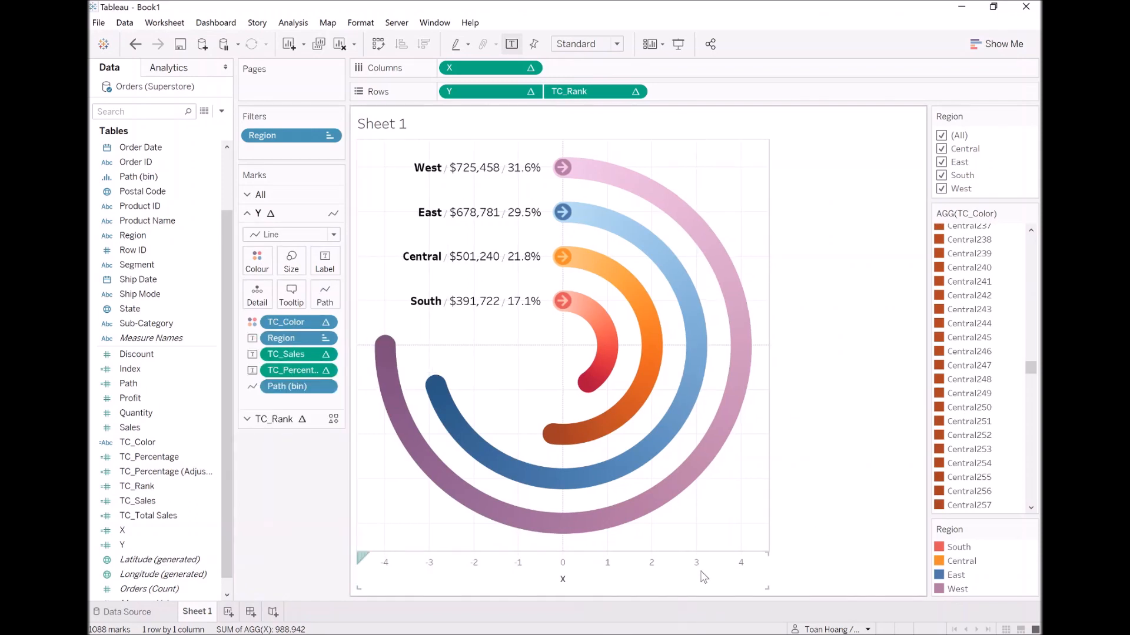
pyautogui.rightClick(704, 577)
pyautogui.click(725, 544)
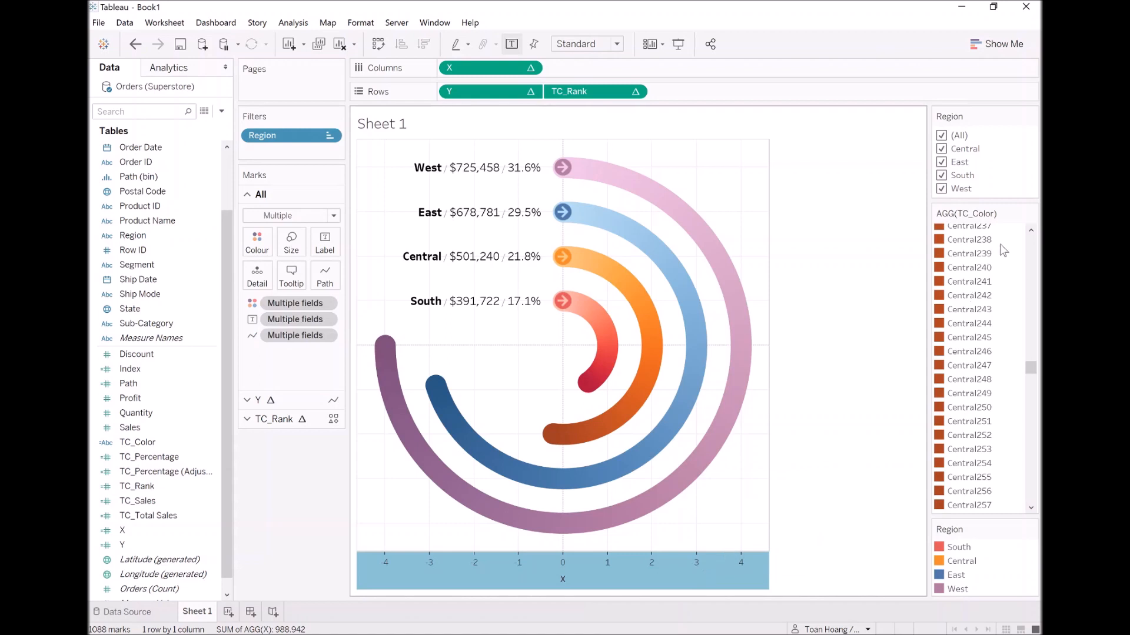
# Hide the TC_Color and Region colour legend cards.
pyautogui.click(1031, 217)
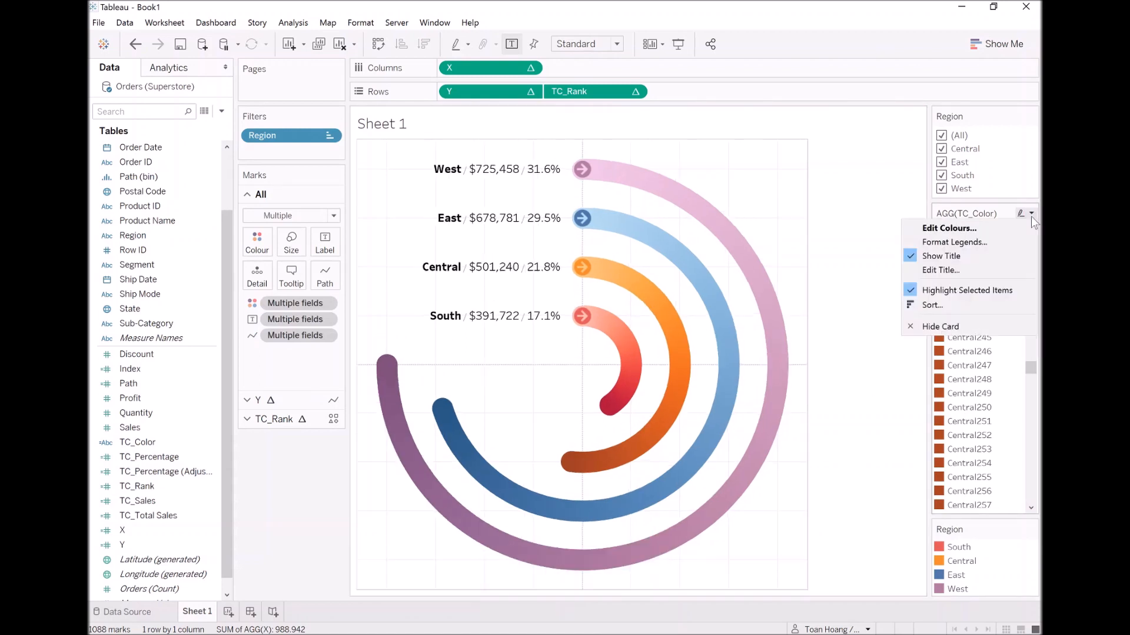
pyautogui.click(968, 326)
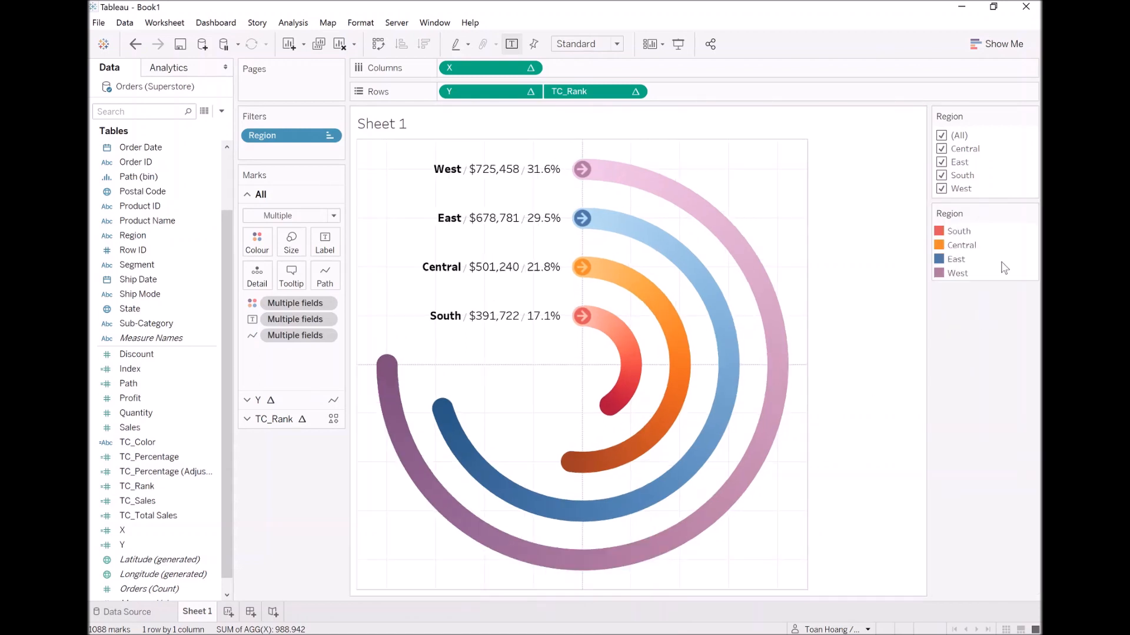
pyautogui.click(1031, 215)
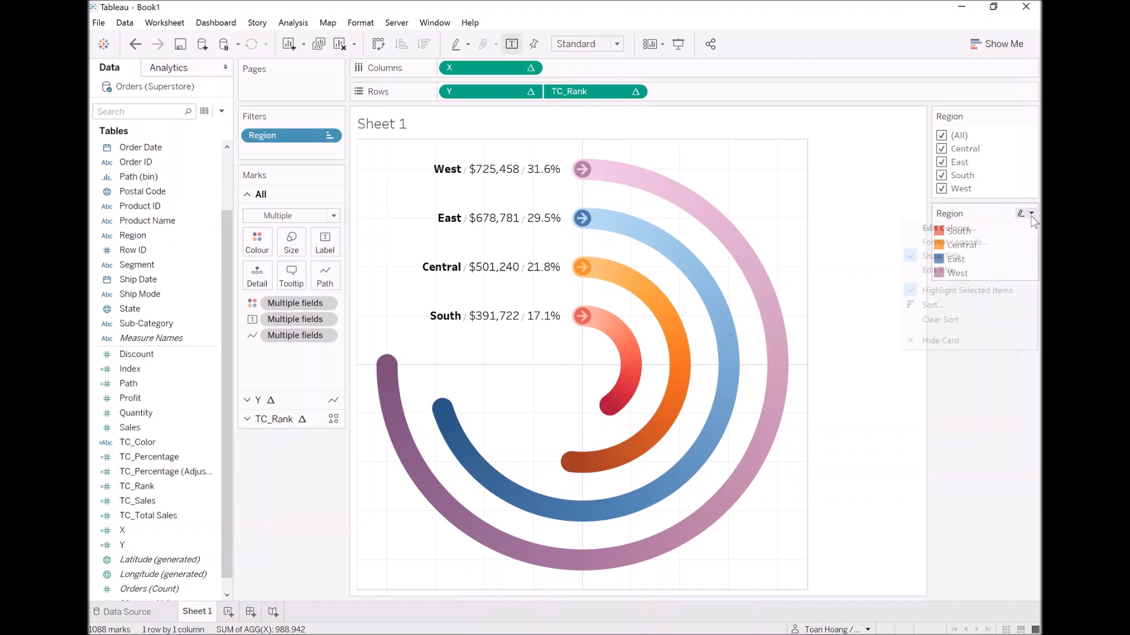
pyautogui.click(943, 340)
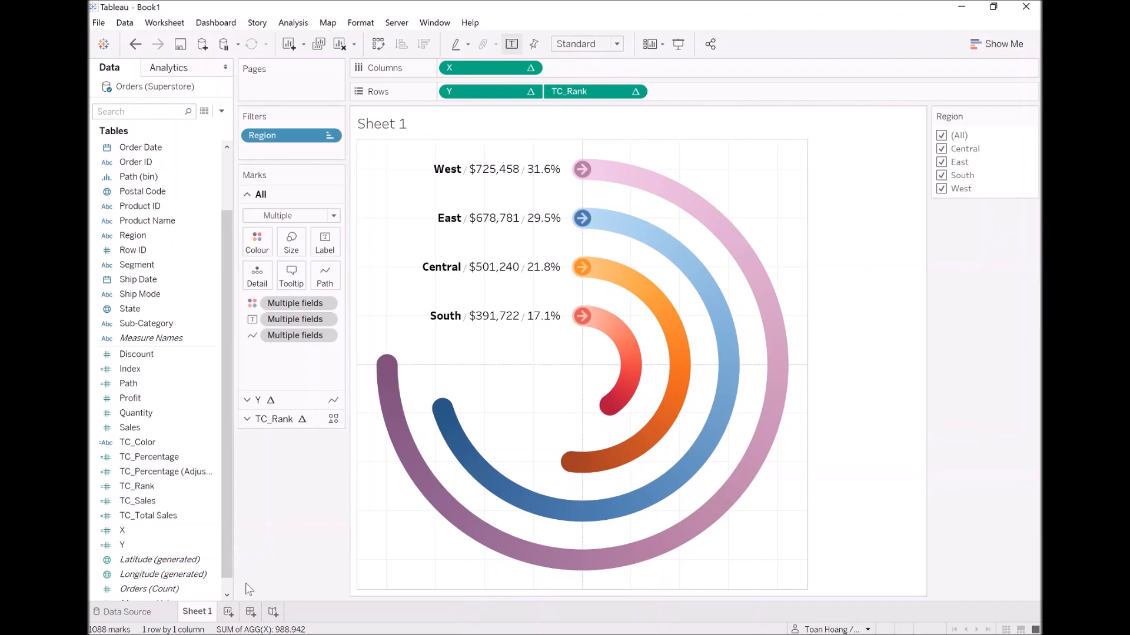
# Rename the worksheet Sheet 1 as Gradient Radial Bar Chart.
pyautogui.doubleClick(197, 612)
pyautogui.write('Gradien')
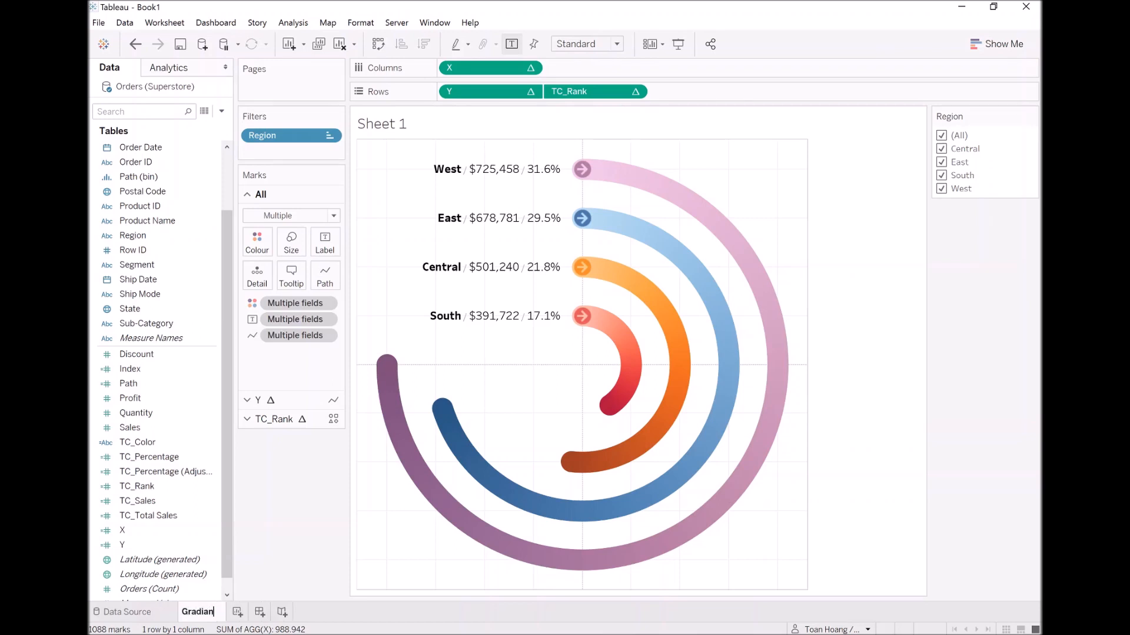
pyautogui.write('t Radial Bar Chart')
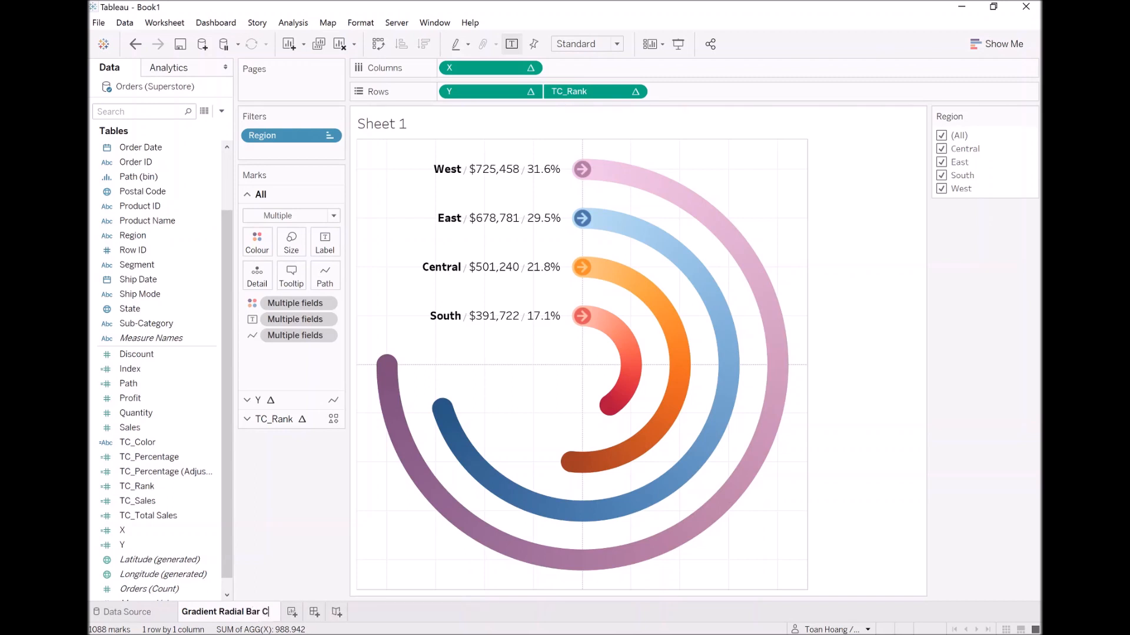
pyautogui.press('Return')
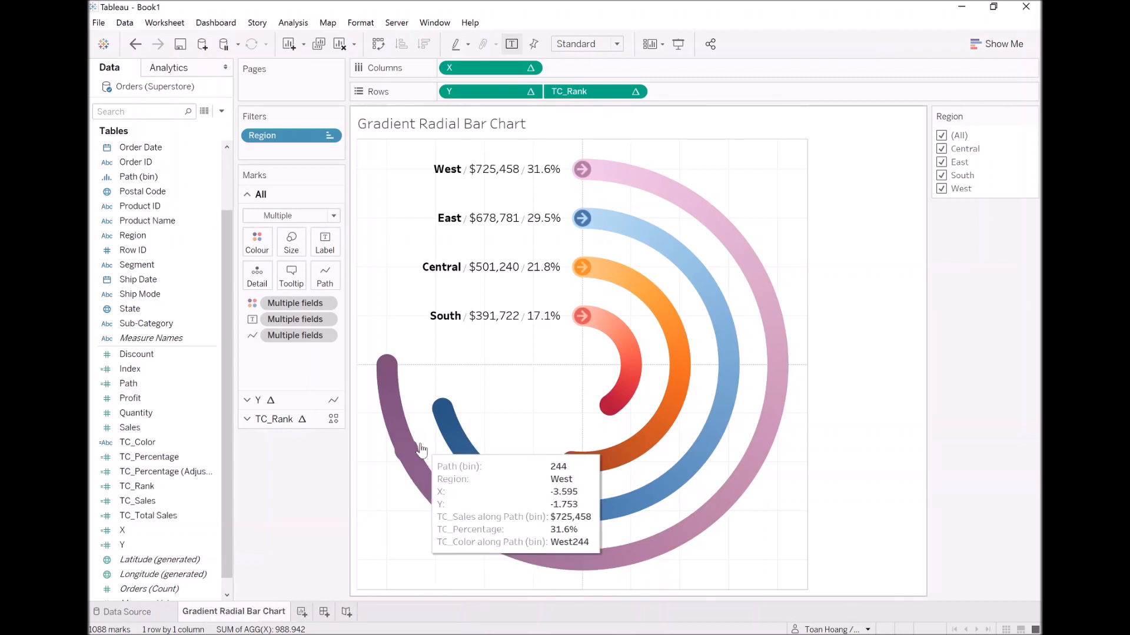
# Format the sheet's lines with both grid lines and zero lines set to None.
pyautogui.rightClick(387, 169)
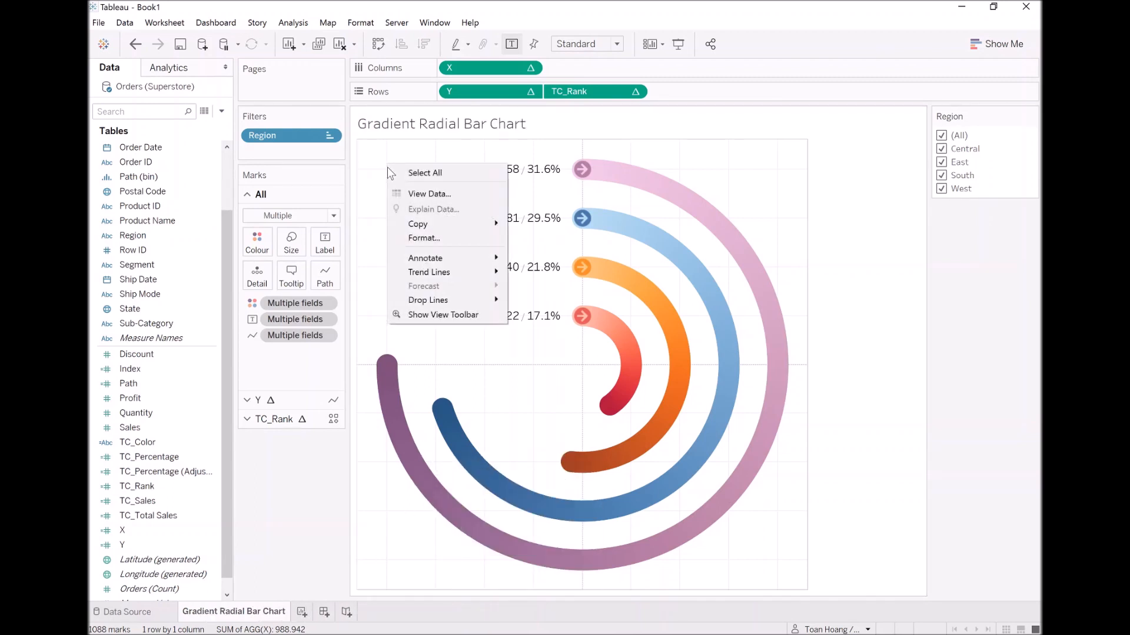
pyautogui.click(424, 232)
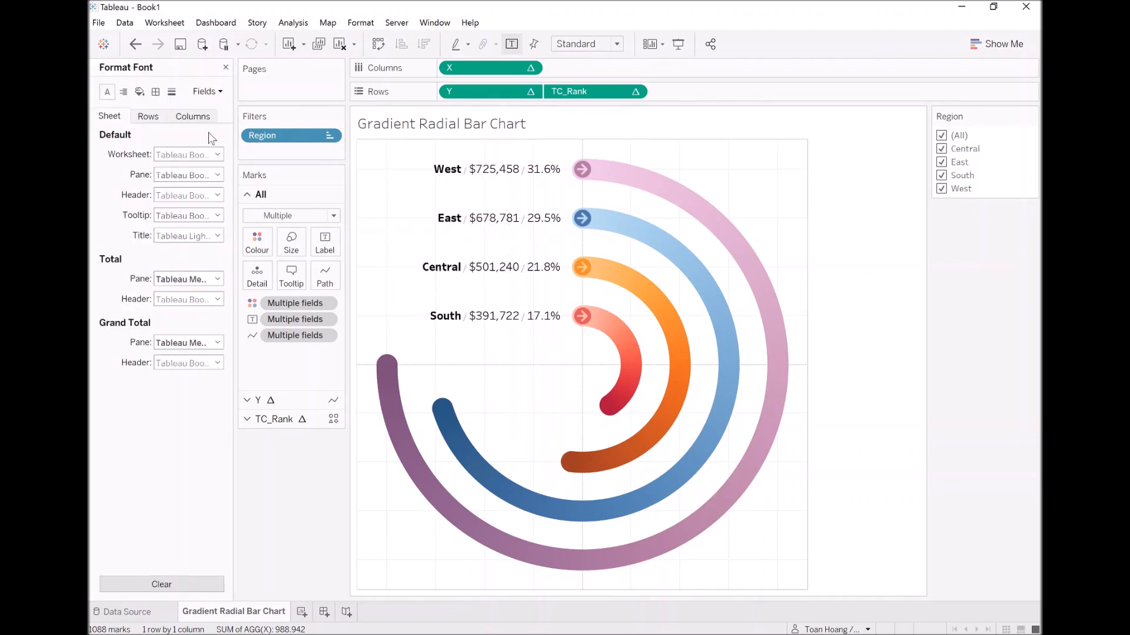
pyautogui.click(172, 92)
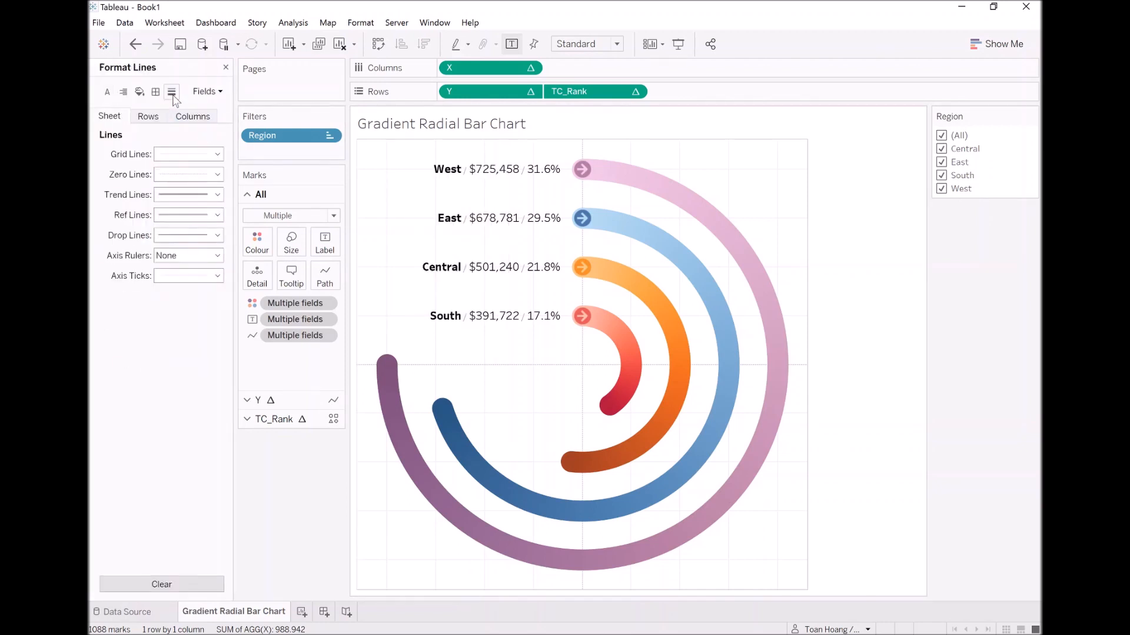
pyautogui.click(177, 154)
pyautogui.click(175, 169)
pyautogui.click(187, 175)
pyautogui.click(188, 191)
# Set the pane borders of the sheet's column divider and row divider to None.
pyautogui.click(155, 92)
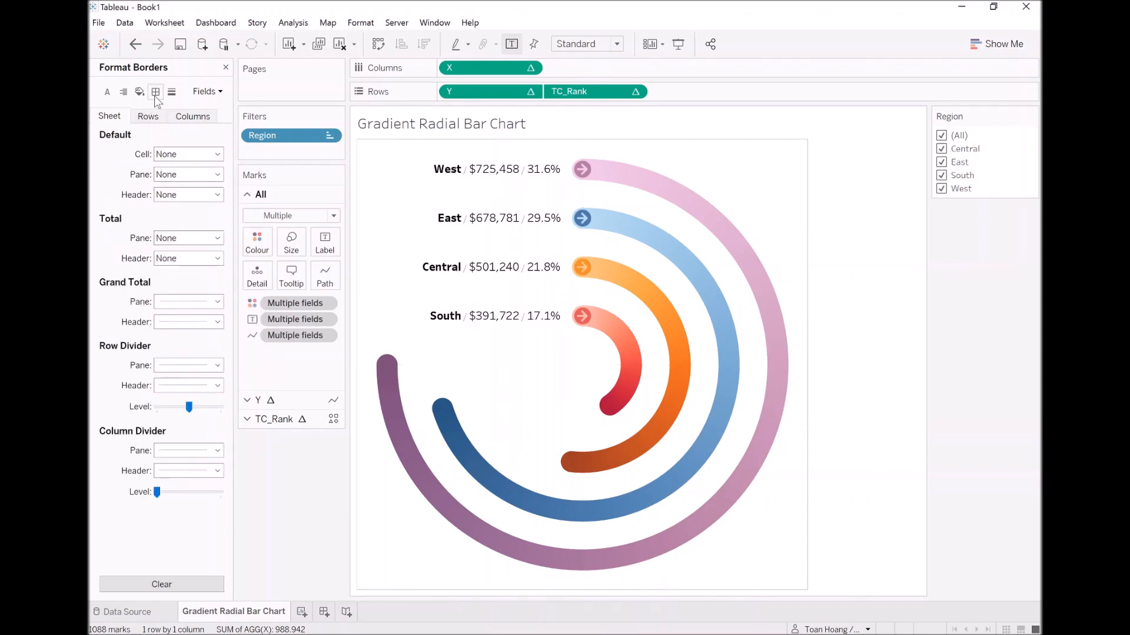
pyautogui.click(197, 450)
pyautogui.click(202, 255)
pyautogui.click(172, 364)
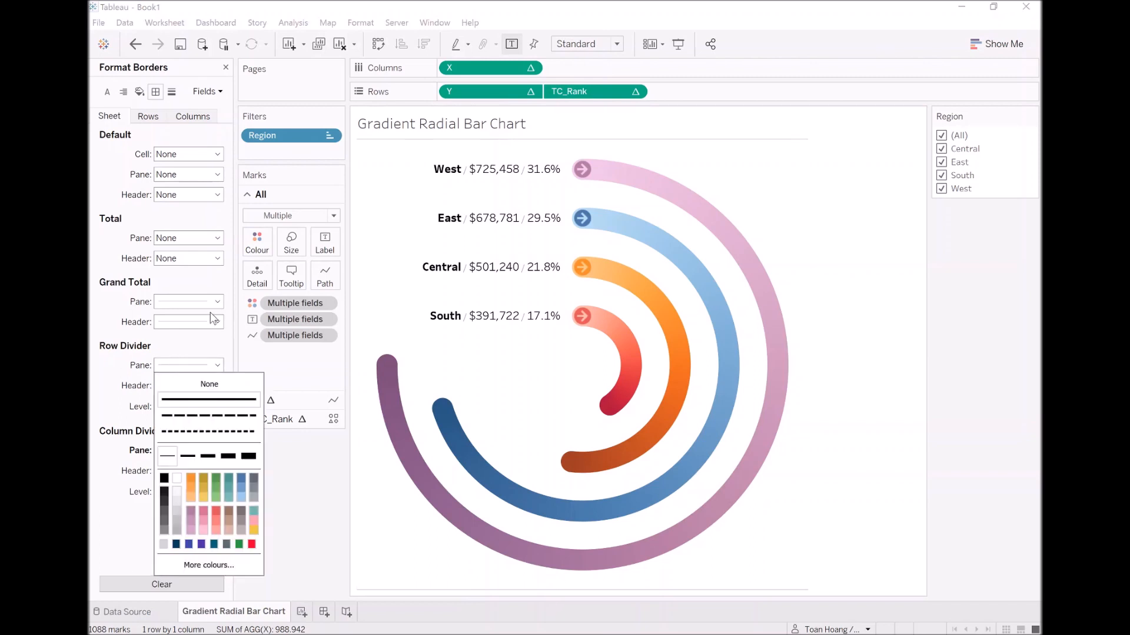
pyautogui.click(209, 384)
pyautogui.click(290, 496)
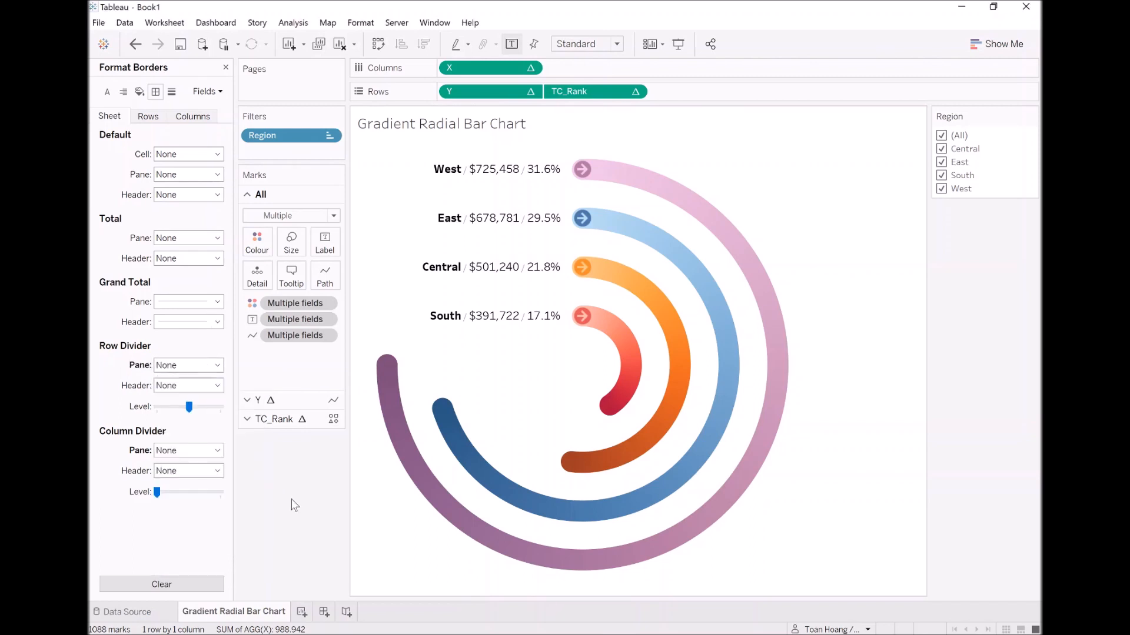